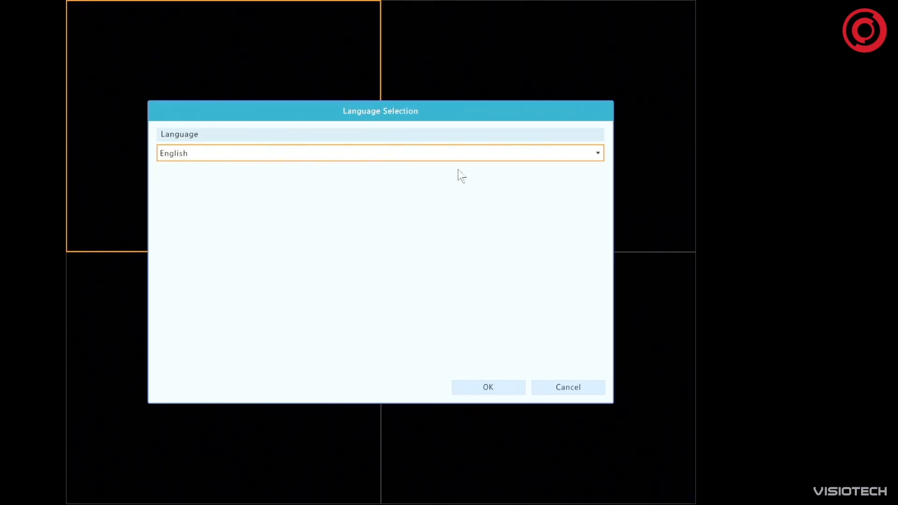
Set the recorder's interface language to English and confirm the selection
click(581, 152)
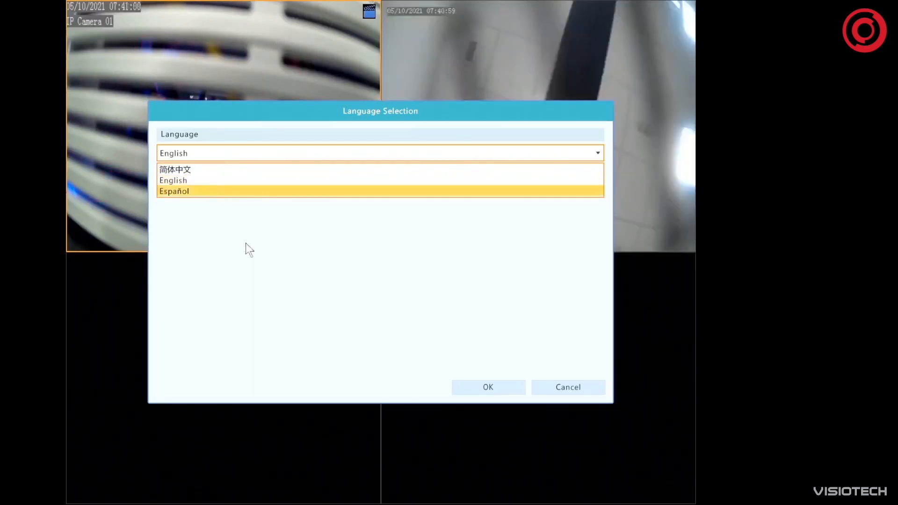
click(218, 178)
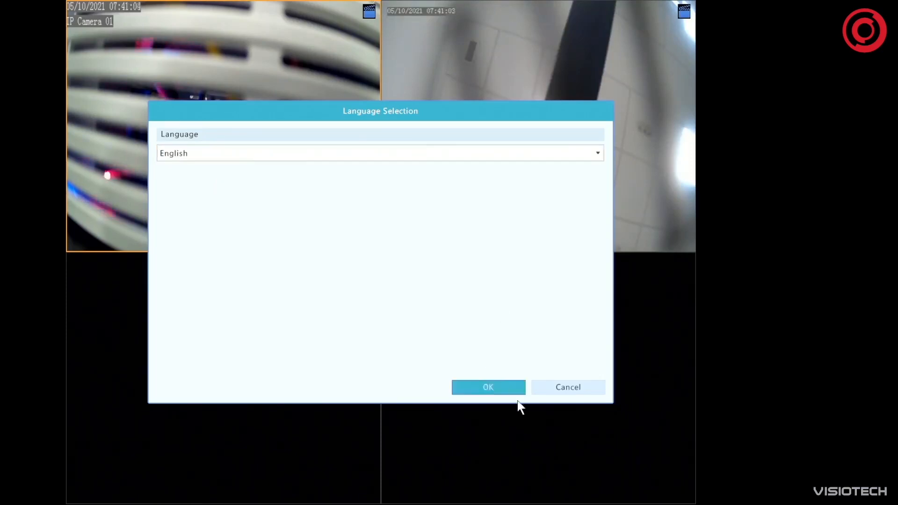
click(497, 388)
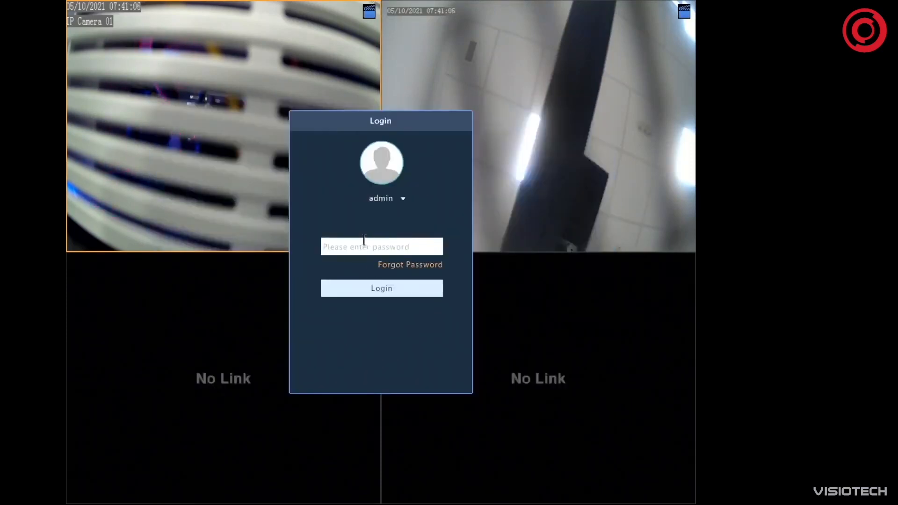
Enter the admin account's password and log in to the recorder
click(385, 247)
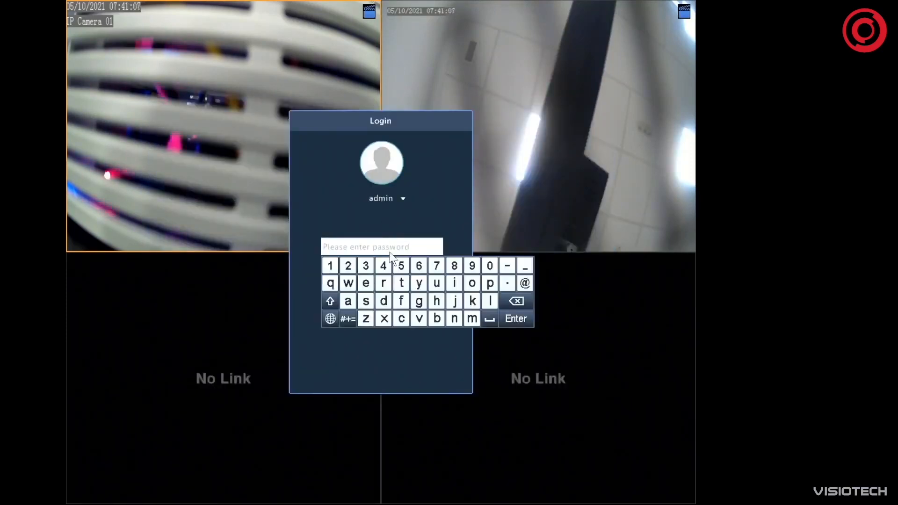
click(330, 265)
click(348, 265)
click(366, 270)
click(384, 267)
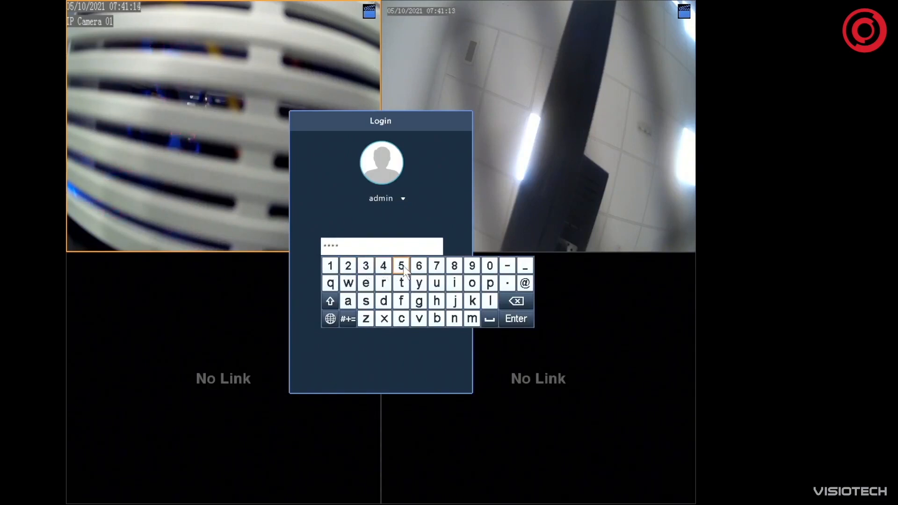
click(403, 265)
click(416, 269)
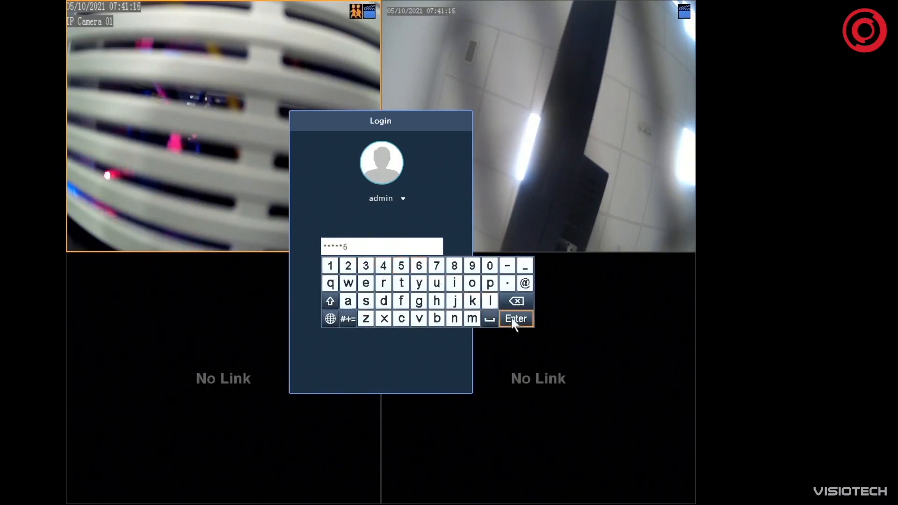
click(514, 318)
click(391, 283)
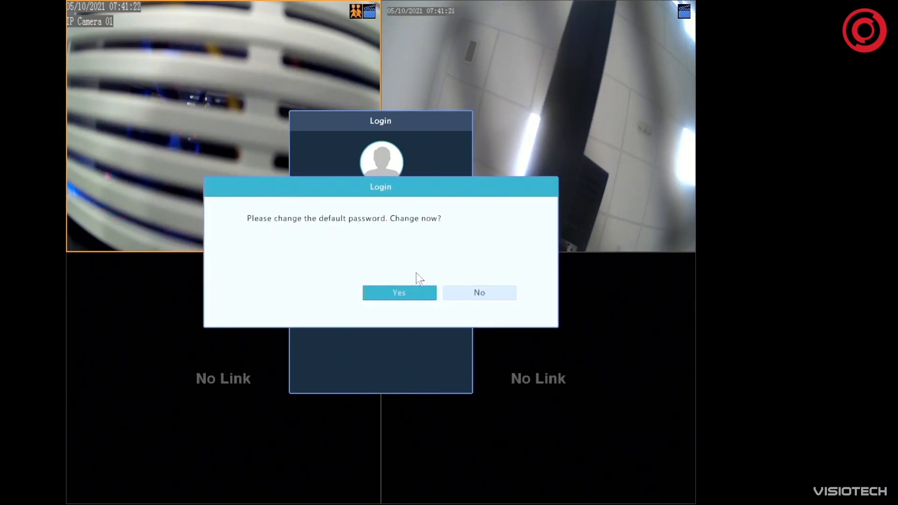
Agree to change the default password and enter the current account password as the old password
click(399, 292)
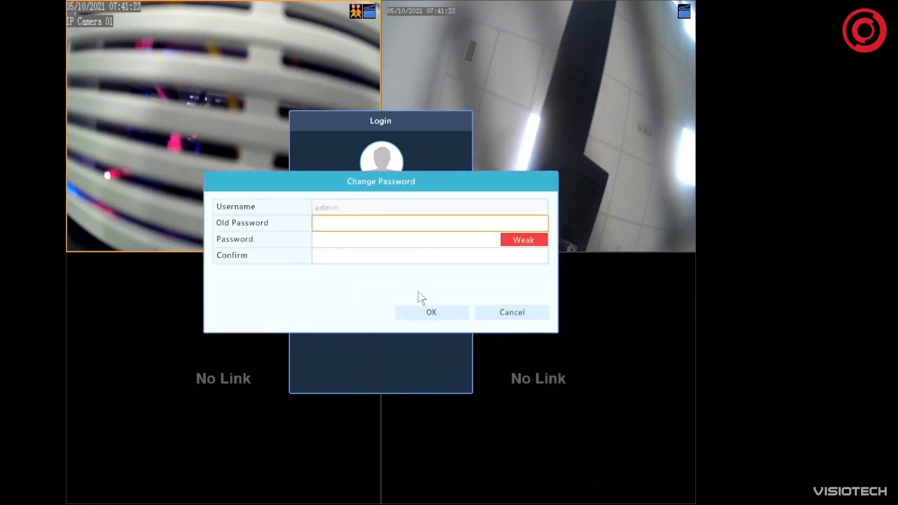
click(348, 227)
click(325, 242)
click(339, 242)
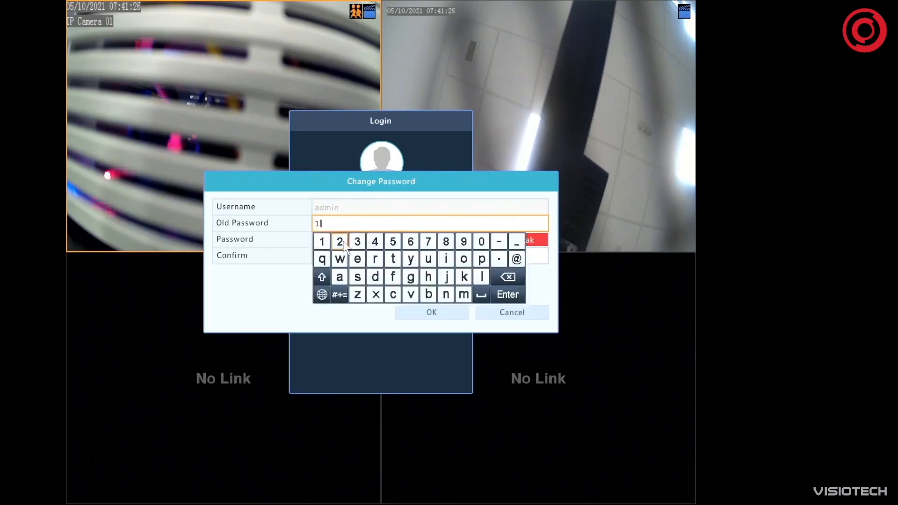
click(360, 244)
click(376, 243)
click(393, 244)
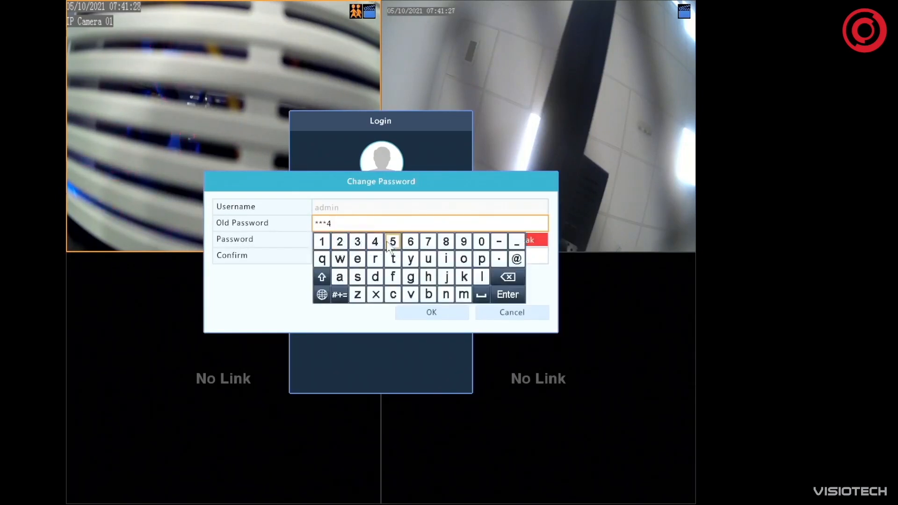
click(412, 243)
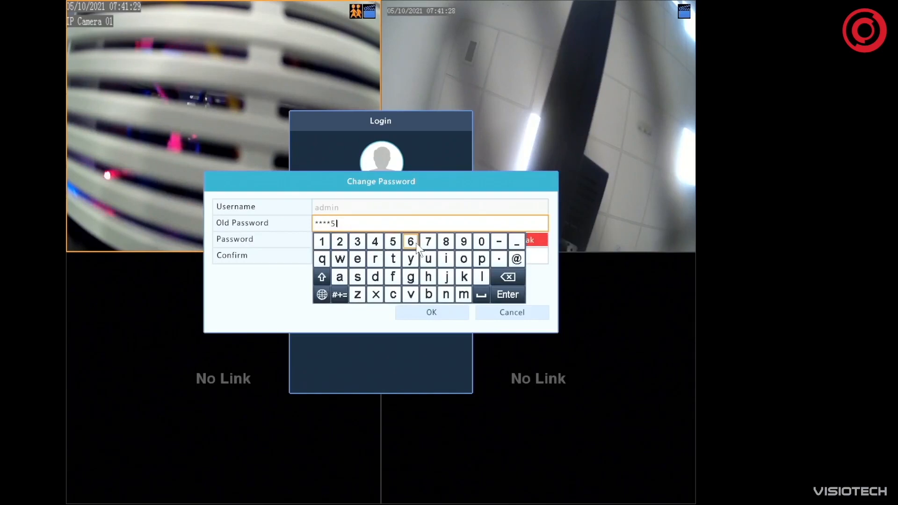
Enter the new account password for the admin user
click(290, 250)
click(318, 240)
click(322, 257)
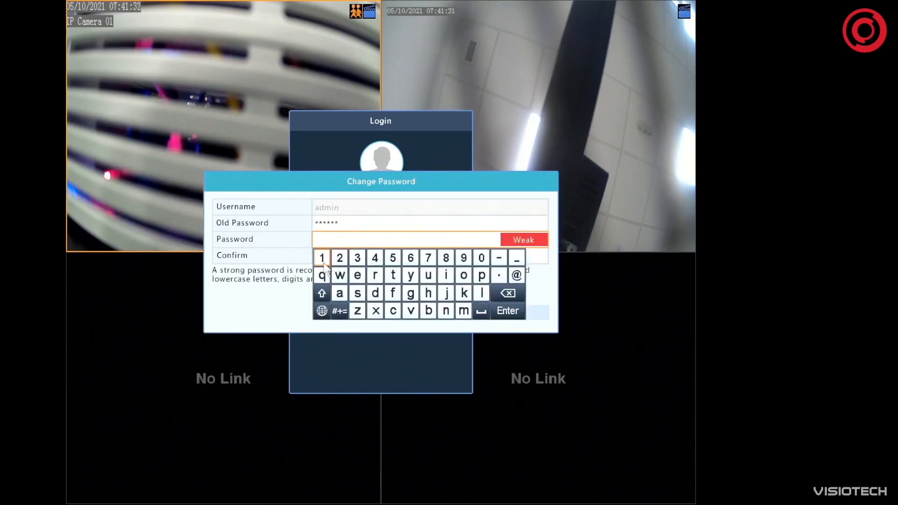
click(324, 264)
click(324, 264)
click(324, 264)
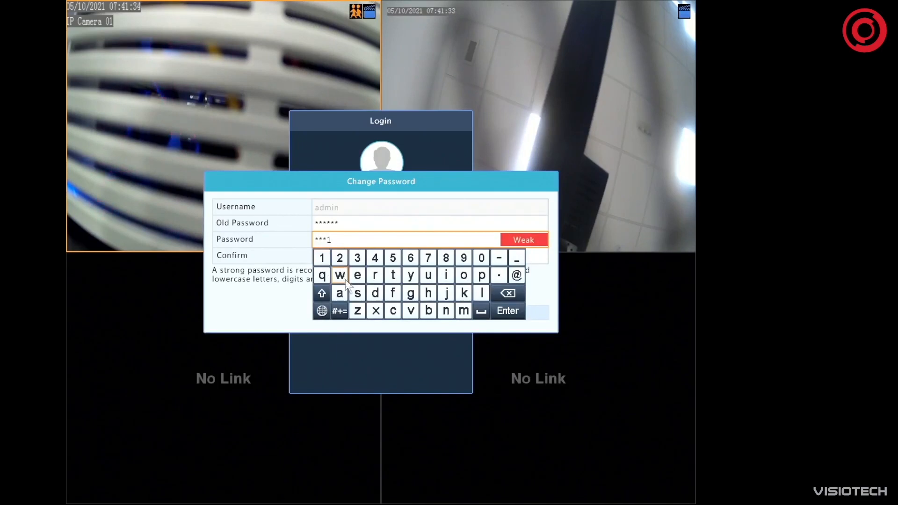
click(346, 294)
click(346, 294)
click(346, 294)
click(346, 293)
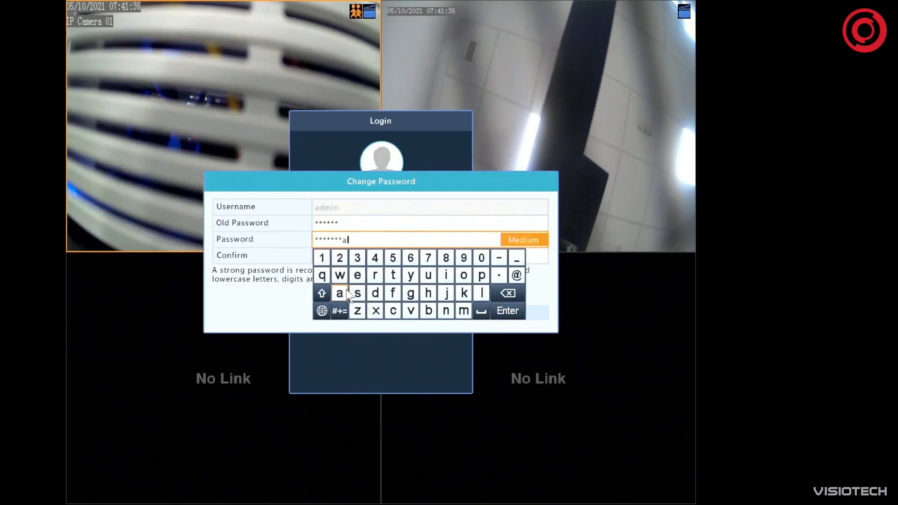
click(557, 285)
Re-enter the new account password for confirmation, save the change and skip setting an unlock pattern
click(369, 255)
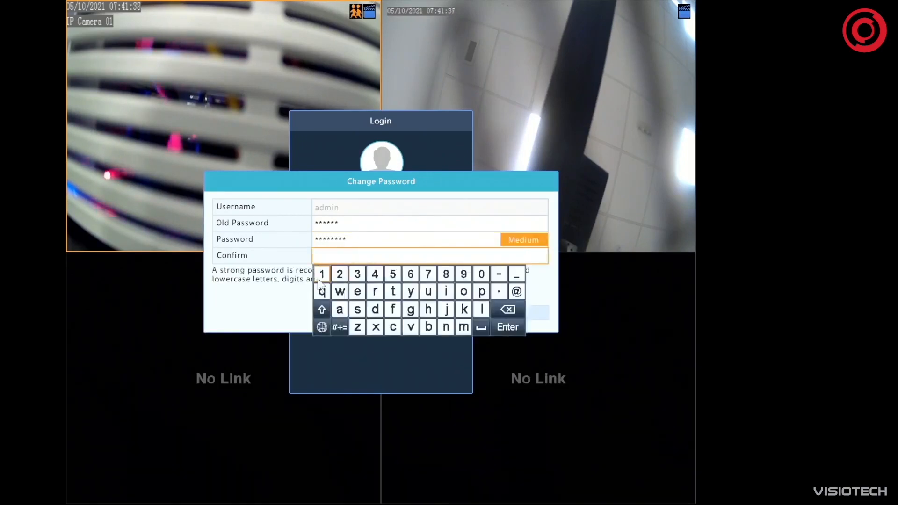
click(322, 277)
click(322, 278)
click(322, 277)
click(322, 277)
click(340, 310)
click(339, 309)
click(339, 310)
click(340, 309)
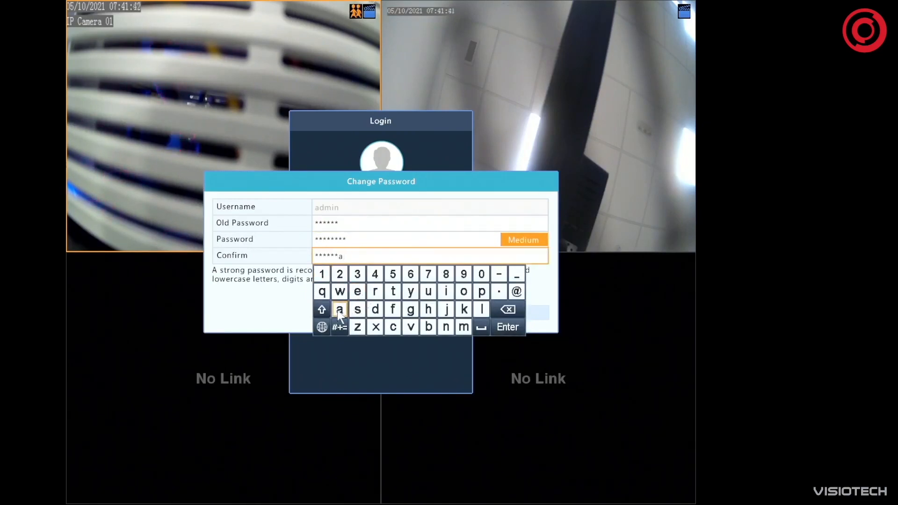
click(537, 299)
click(440, 316)
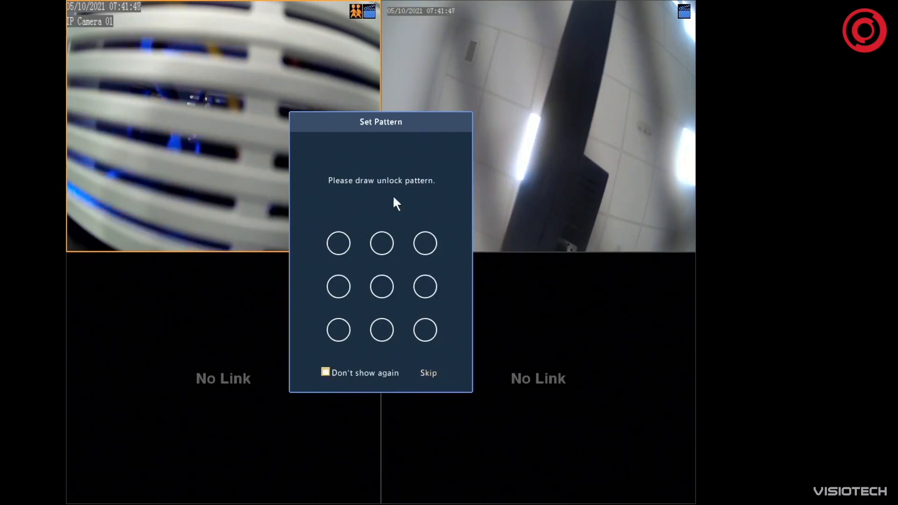
click(422, 373)
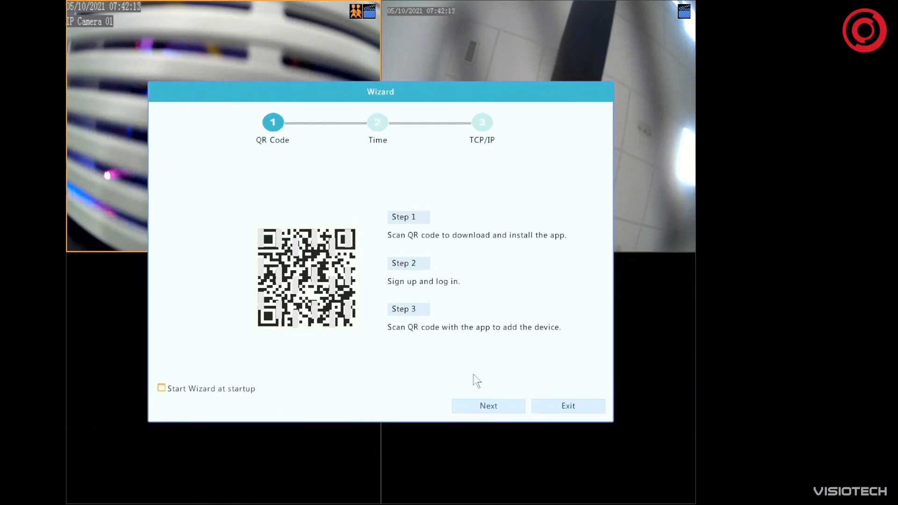
Advance the wizard to the time settings, set the DD-MM-YYYY date format and 24-hour time format, and continue to TCP/IP
click(493, 406)
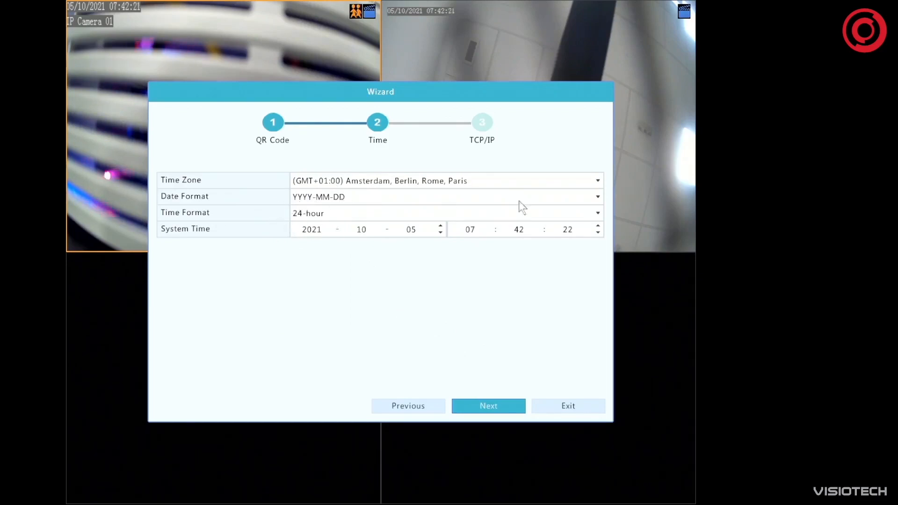
click(590, 199)
click(317, 235)
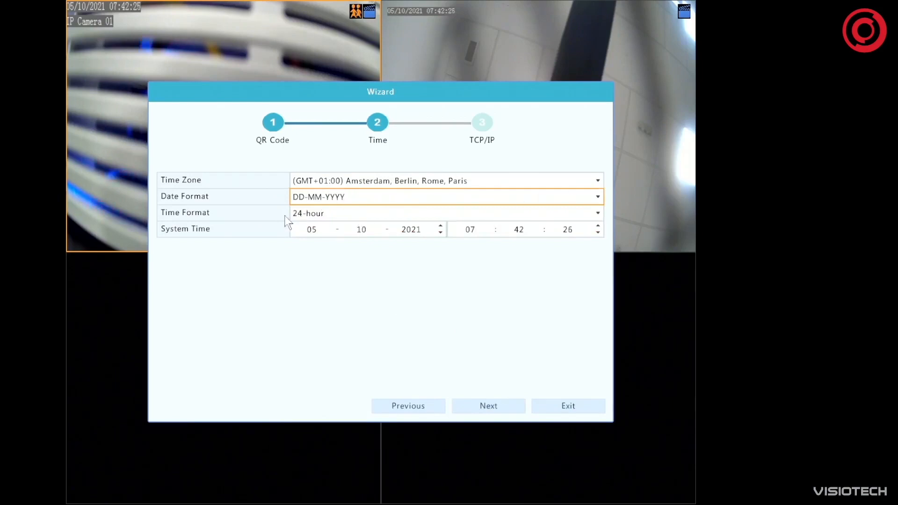
click(308, 214)
click(311, 241)
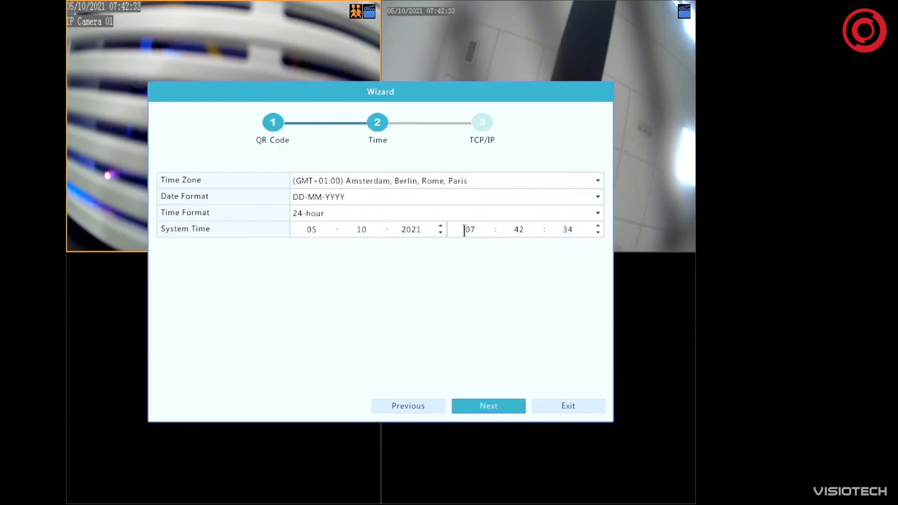
click(505, 411)
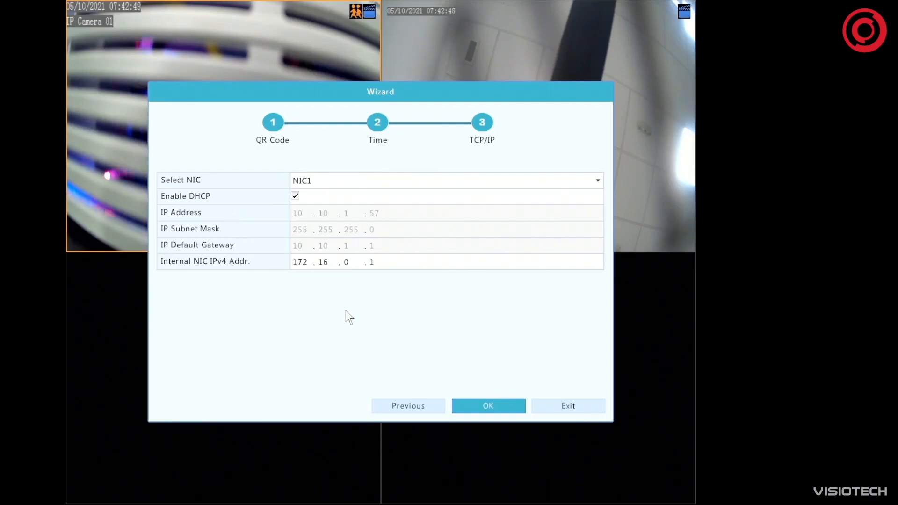
Set the internal NIC IPv4 address to 101.0.0.1 with DHCP enabled on NIC1, and finish the wizard
click(294, 261)
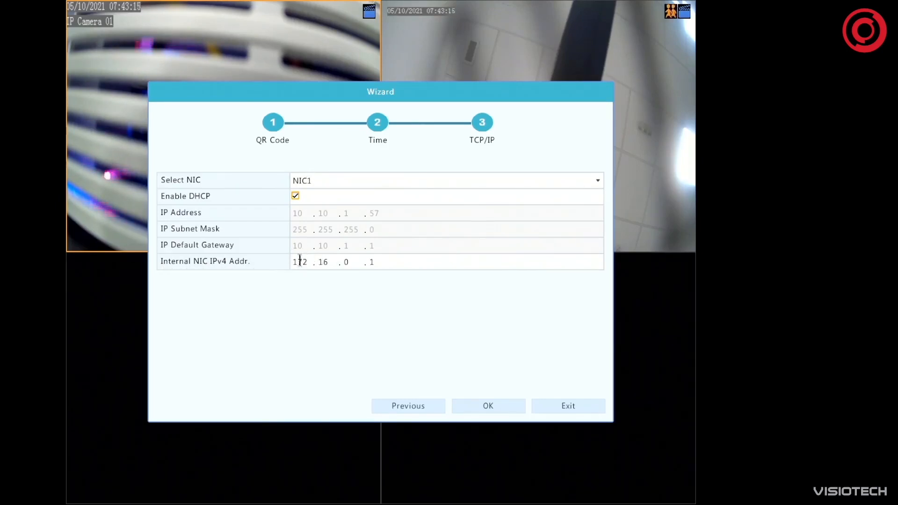
click(304, 262)
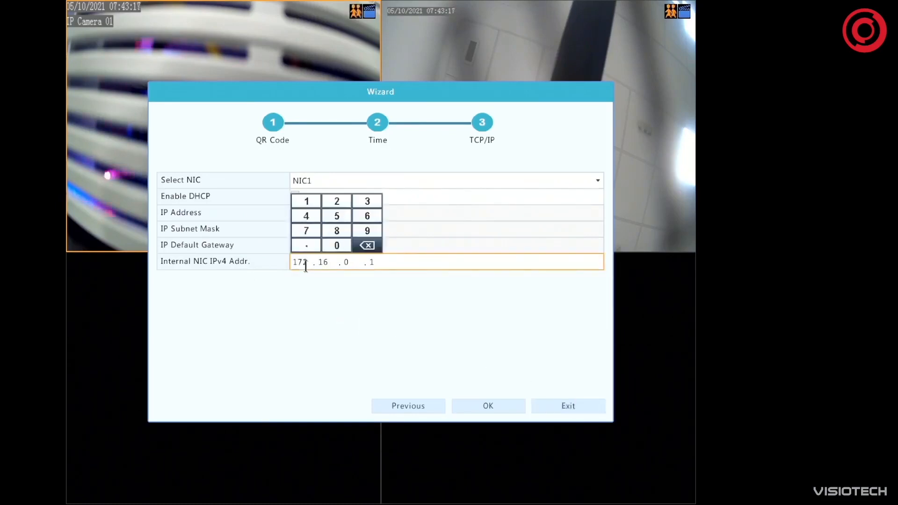
click(377, 245)
click(367, 245)
click(367, 245)
click(307, 201)
click(336, 245)
click(306, 201)
click(337, 245)
click(494, 360)
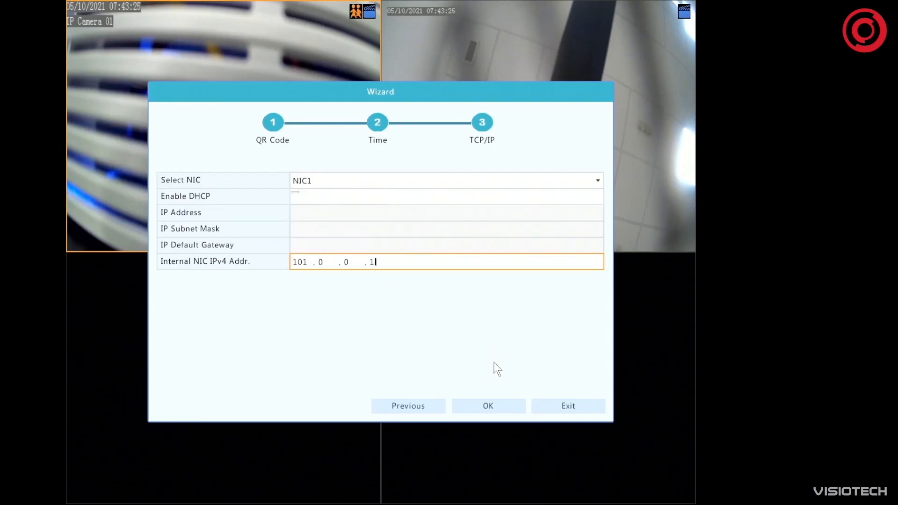
click(490, 407)
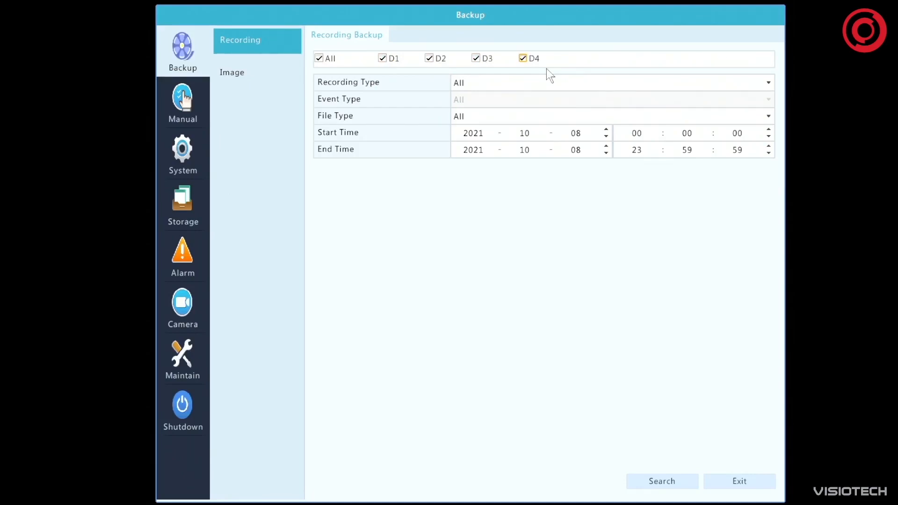
Review the recording and file type options, keep both at All, and search all cameras' recordings from 2021-10-08
click(487, 83)
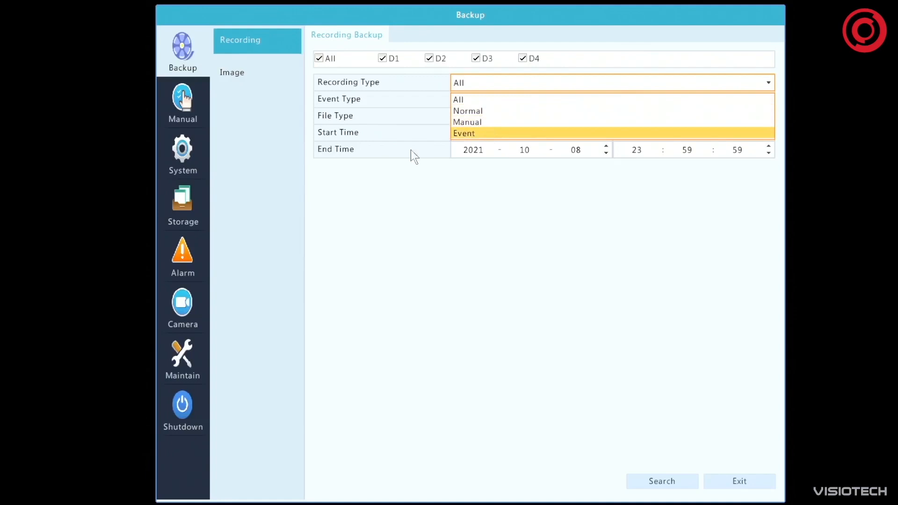
click(519, 242)
click(489, 121)
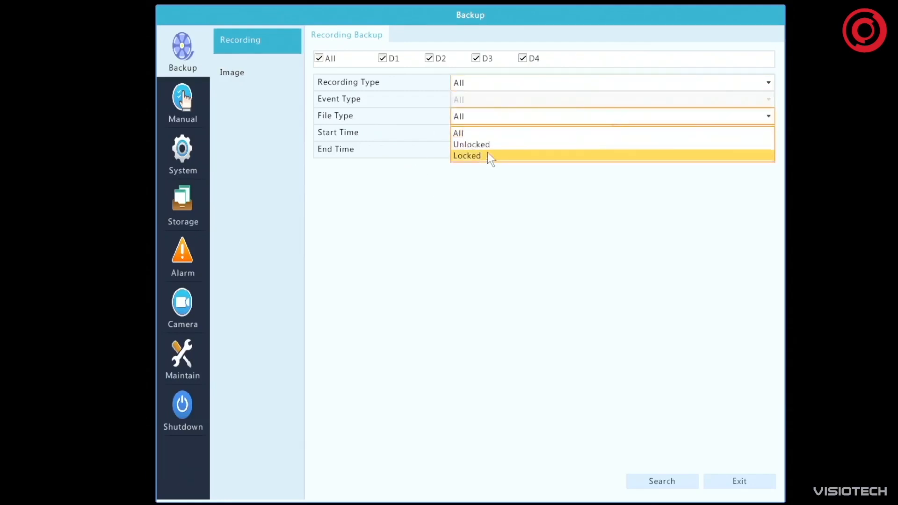
click(488, 176)
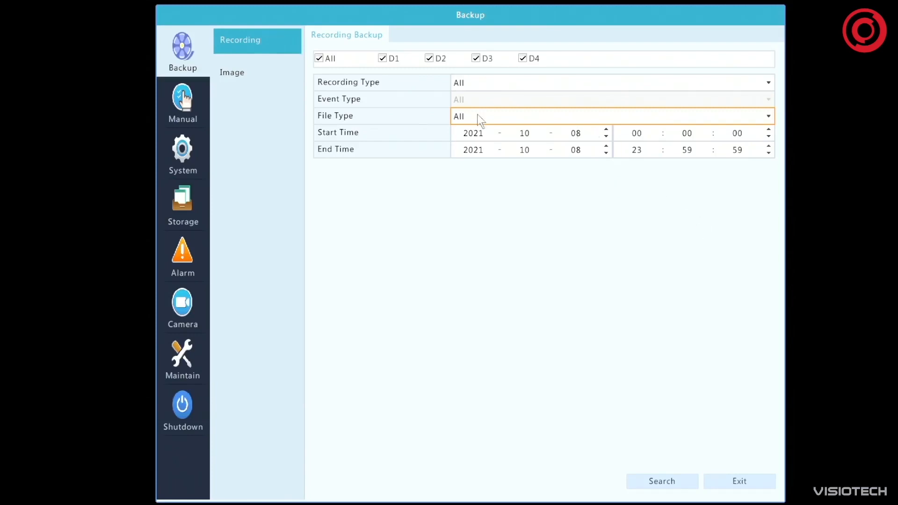
click(645, 484)
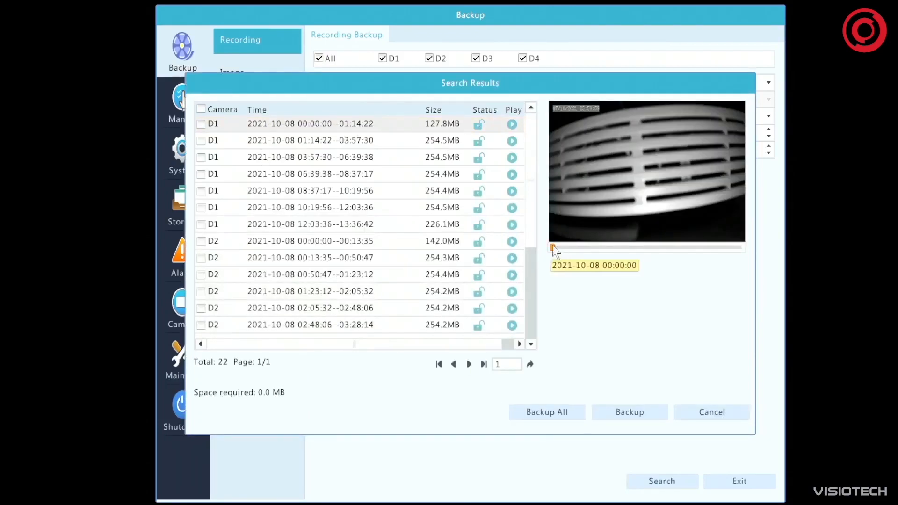
Select the D1 recording 00:00:00--01:14:22 and the D2 recording 00:00:00--00:13:35, and open the backup destination for all results
drag(533, 226, 523, 331)
drag(529, 265, 523, 188)
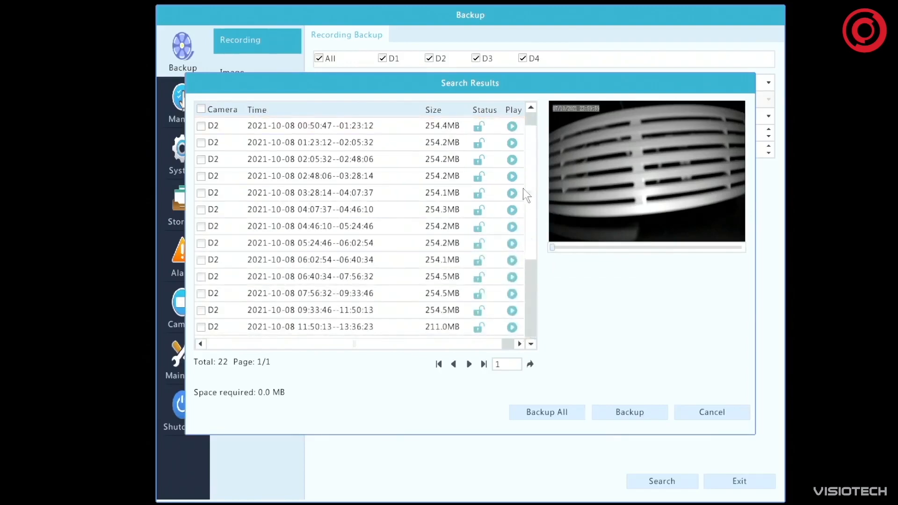
click(201, 124)
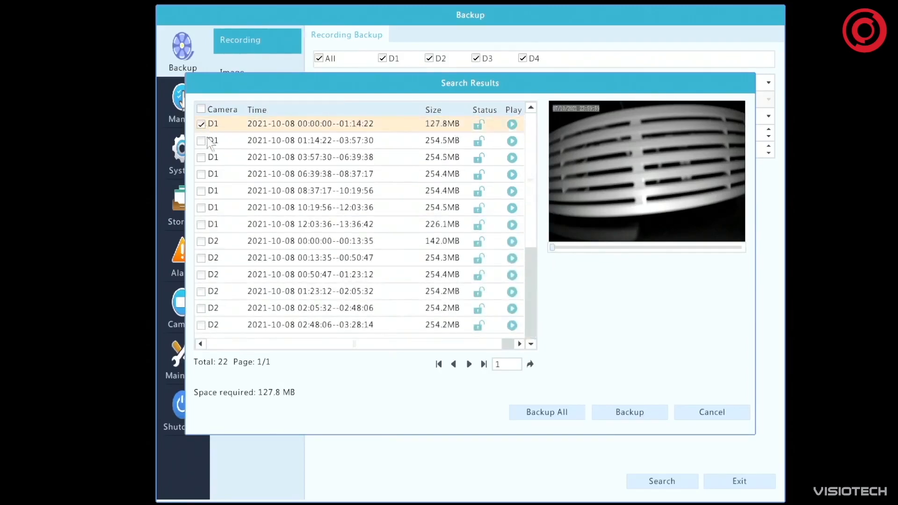
click(201, 241)
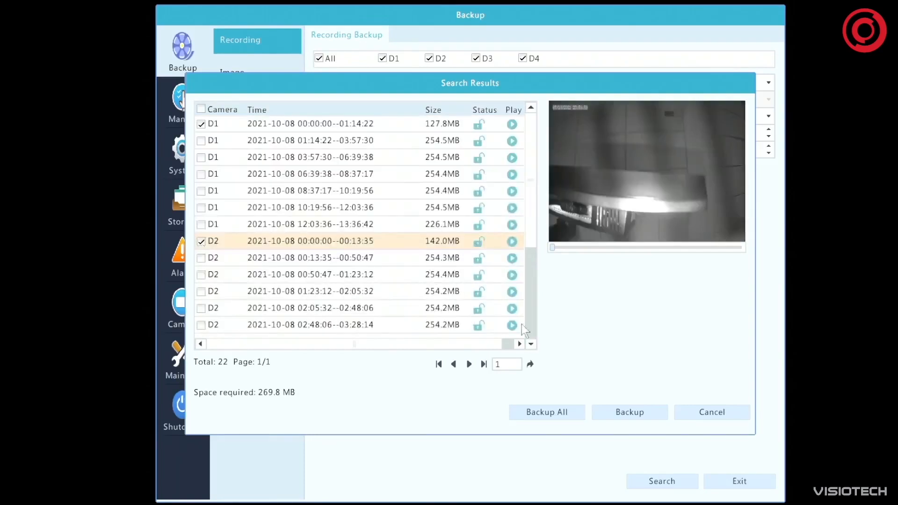
click(553, 411)
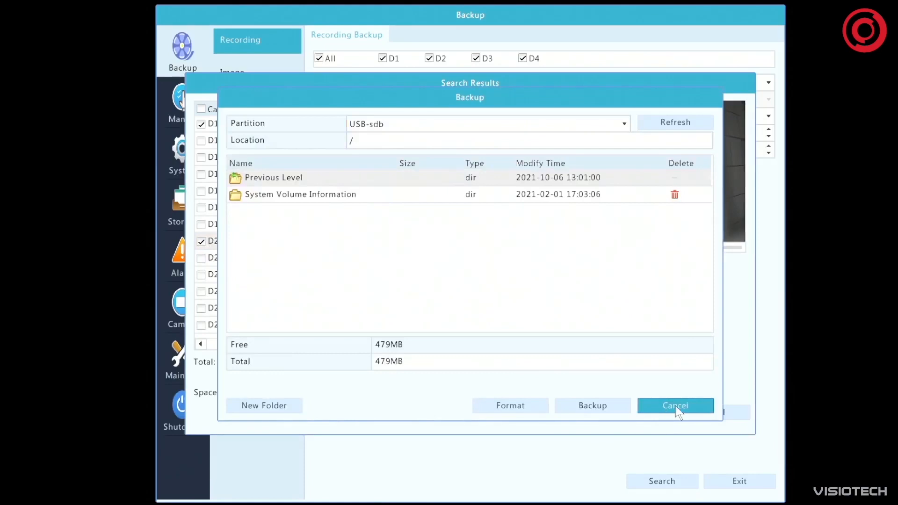
Close the backup destination for all results, check the one for the selected recordings, and leave the search results
click(679, 412)
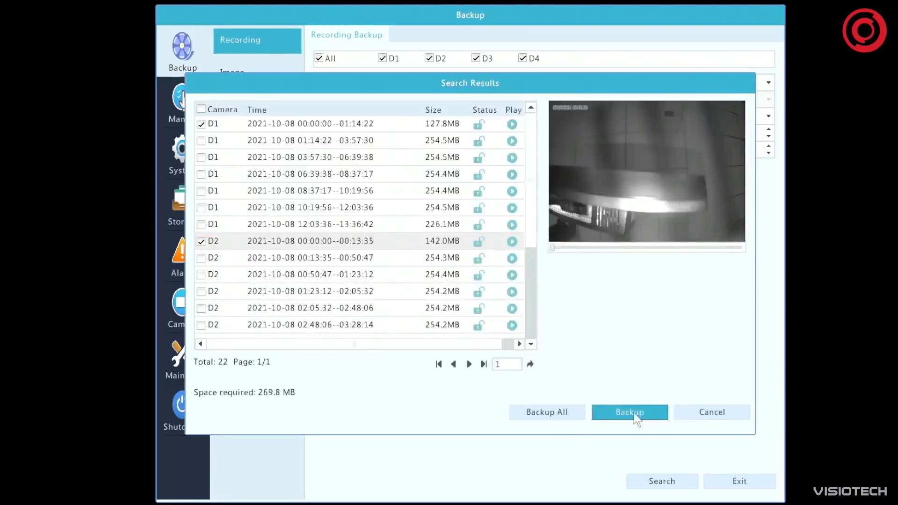
click(633, 413)
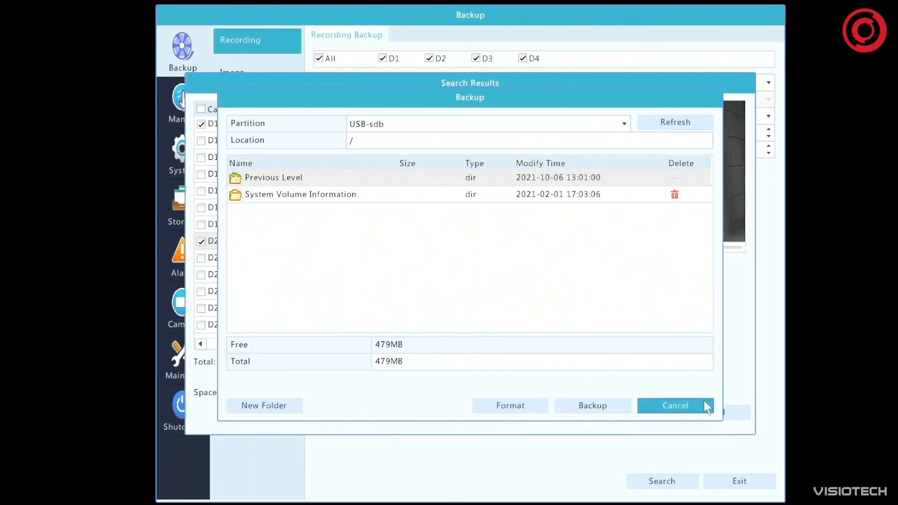
click(683, 406)
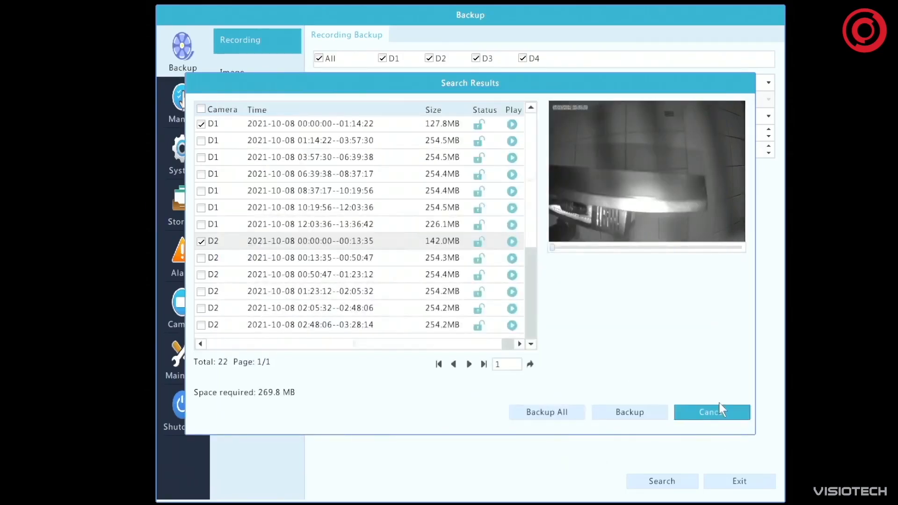
click(718, 413)
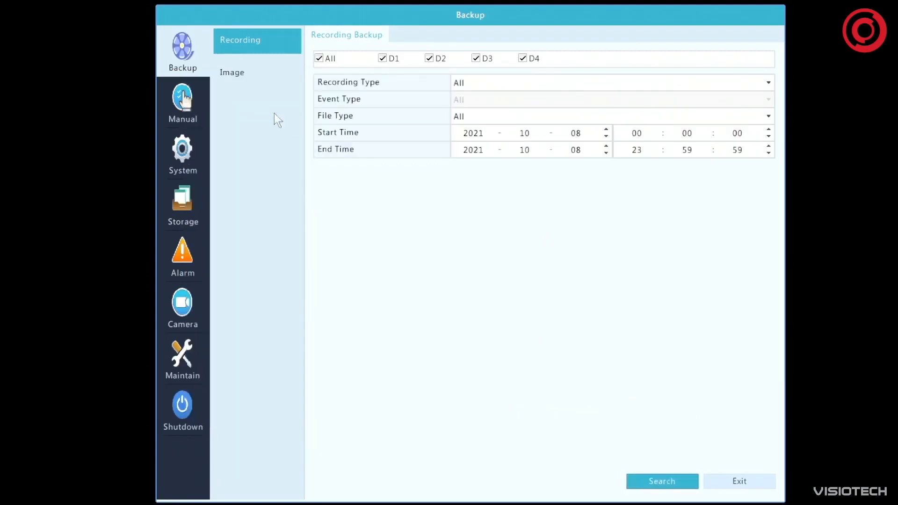
Search the image backups of all cameras for 2021-10-08, dismiss the message, and return to the recording backup options
click(238, 74)
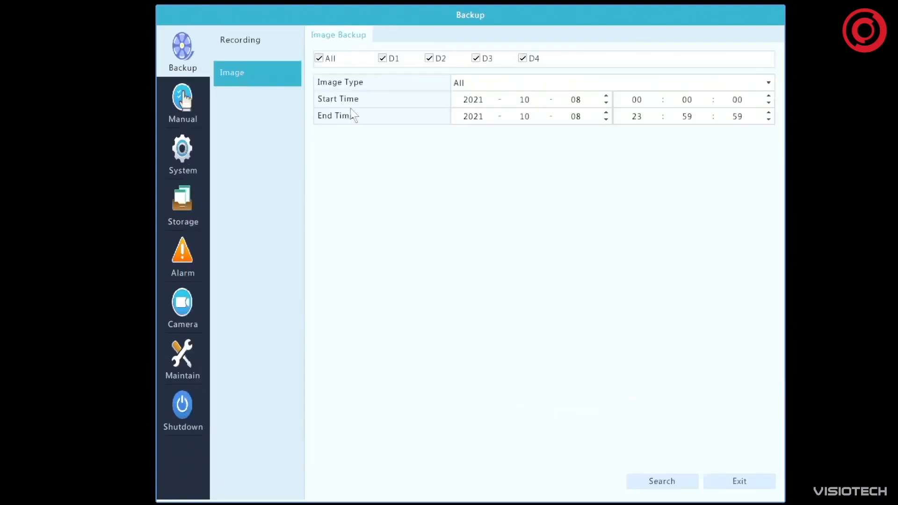
click(662, 481)
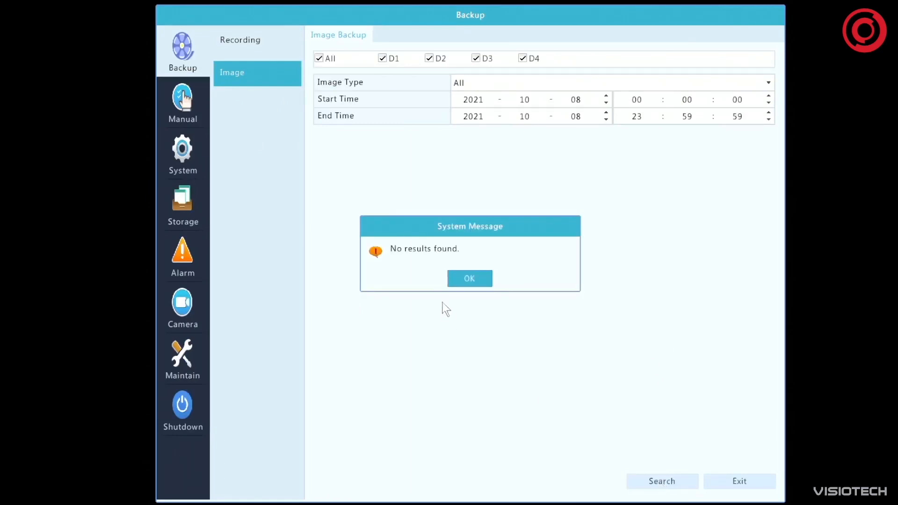
click(468, 280)
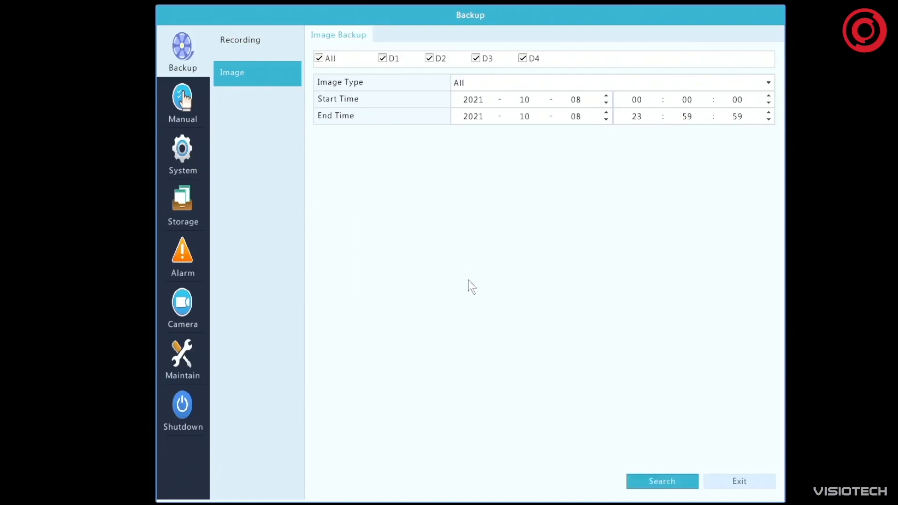
click(235, 40)
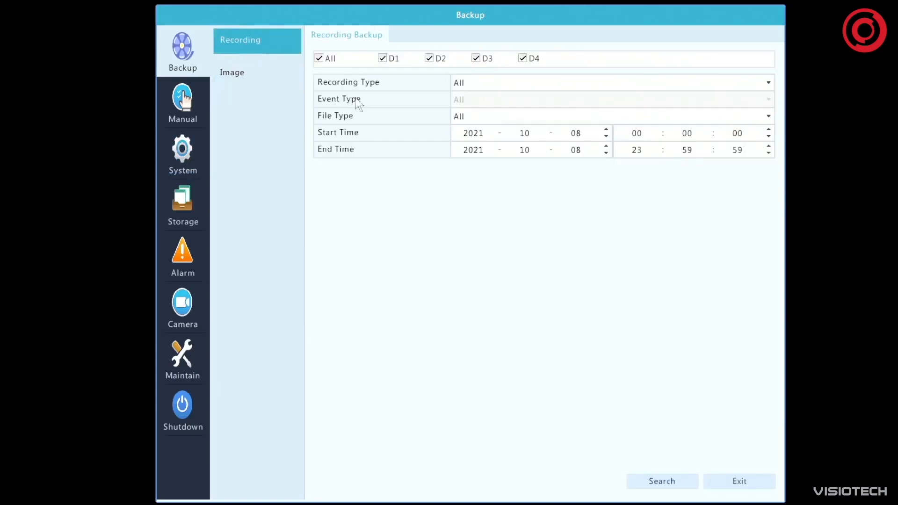
Start manual recording on cameras D1 and D2
click(175, 99)
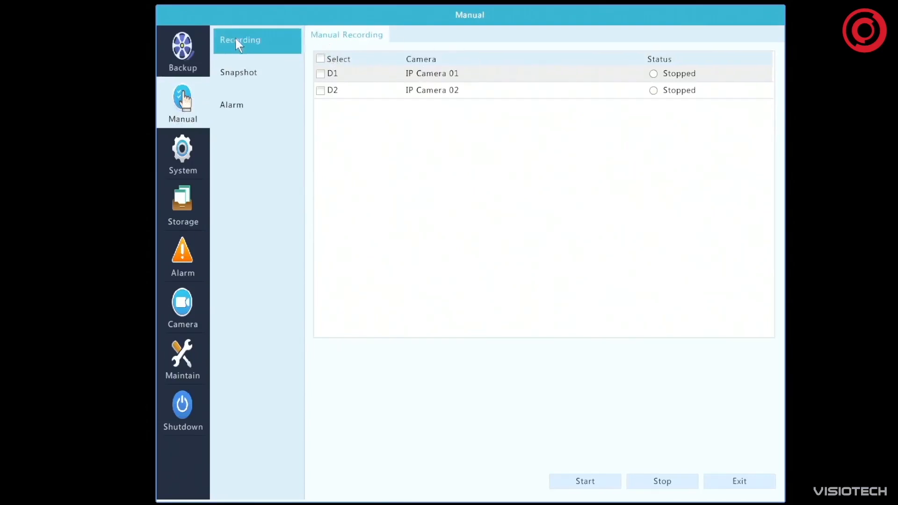
click(321, 73)
click(320, 91)
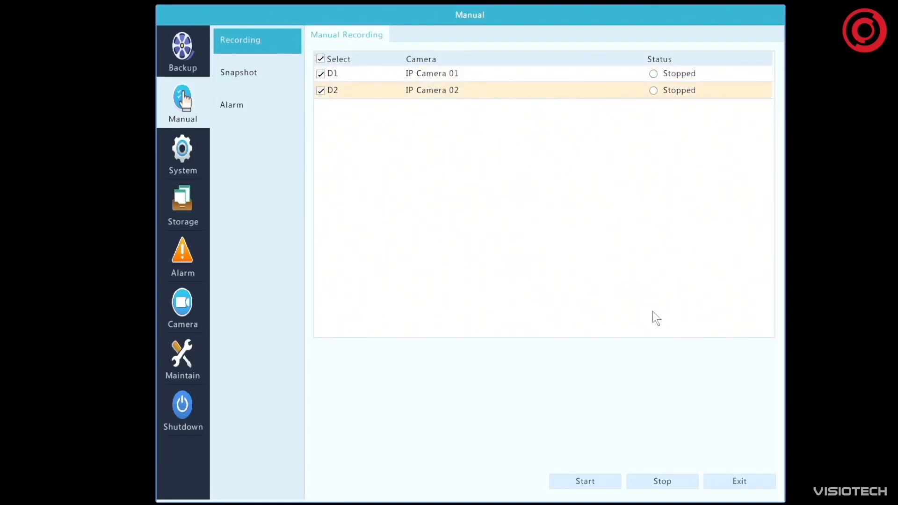
click(600, 482)
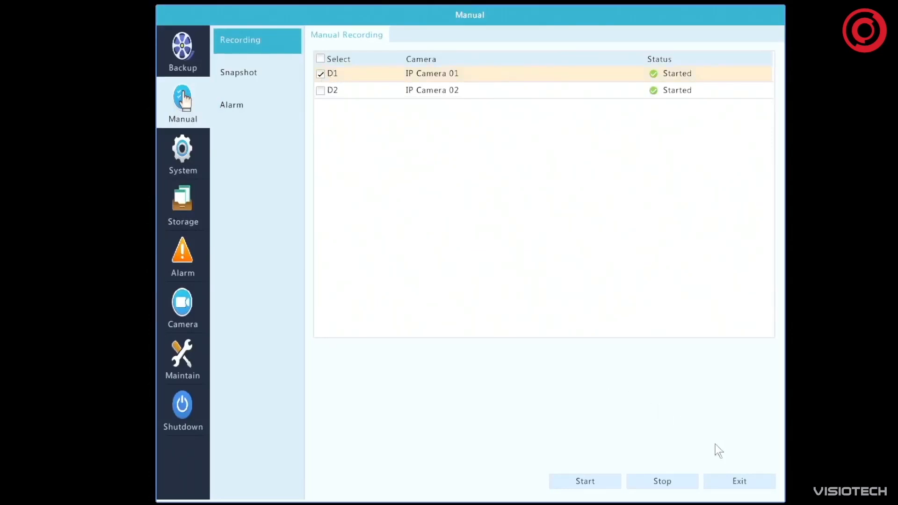
Stop manual recording on camera D1 and on camera D2
click(678, 479)
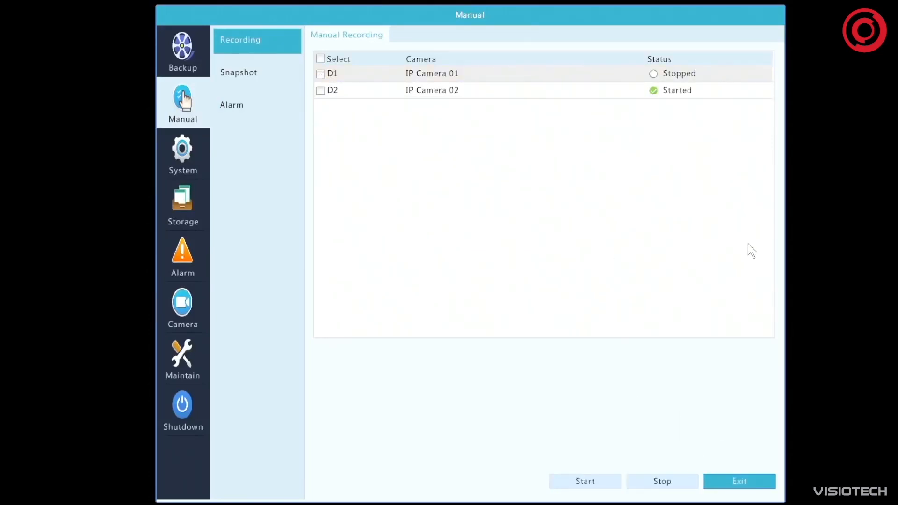
click(321, 91)
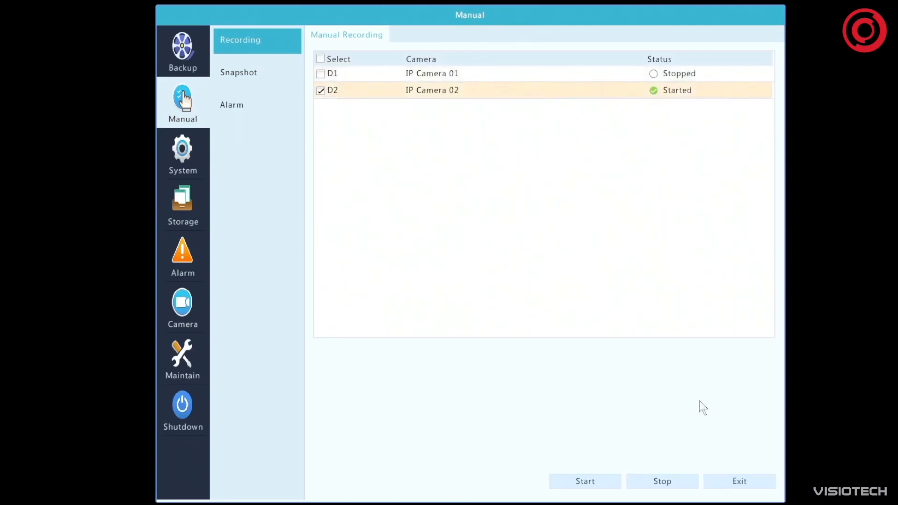
click(658, 482)
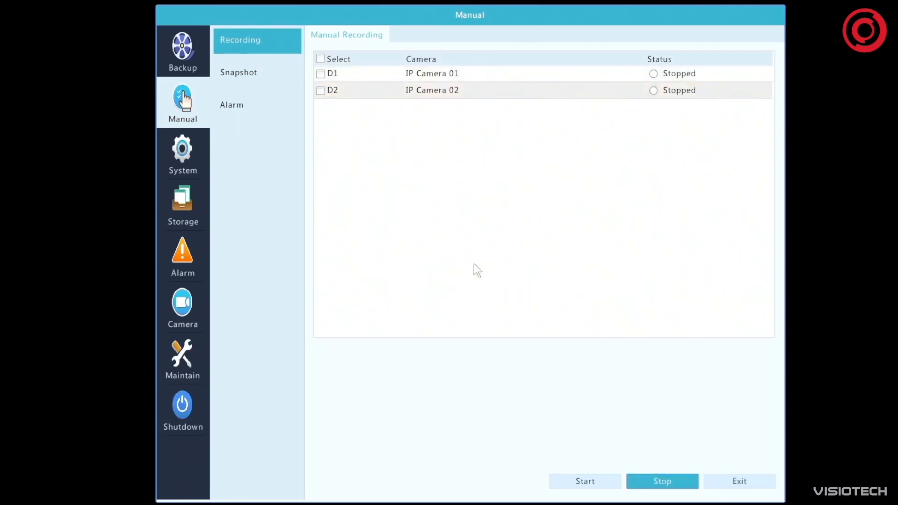
Start manual snapshots for cameras D1 and D2, and dismiss the system message
click(239, 72)
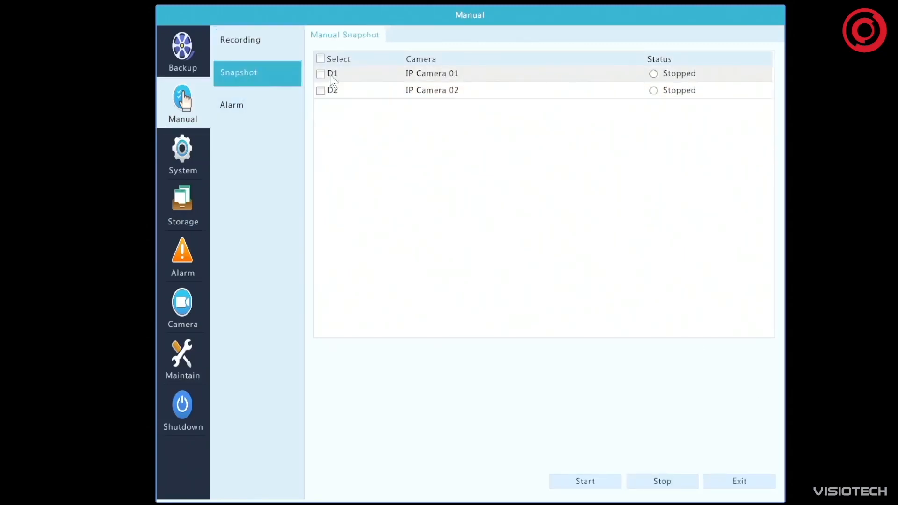
click(320, 73)
click(320, 91)
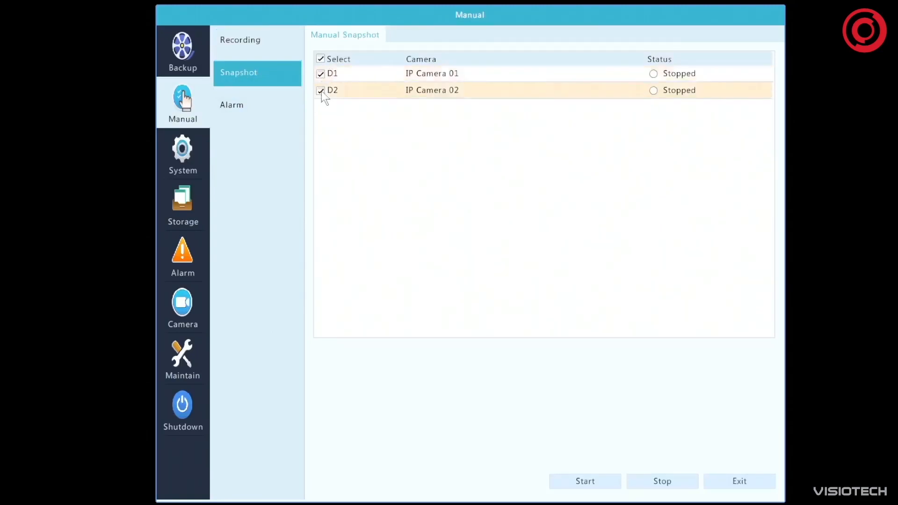
click(599, 481)
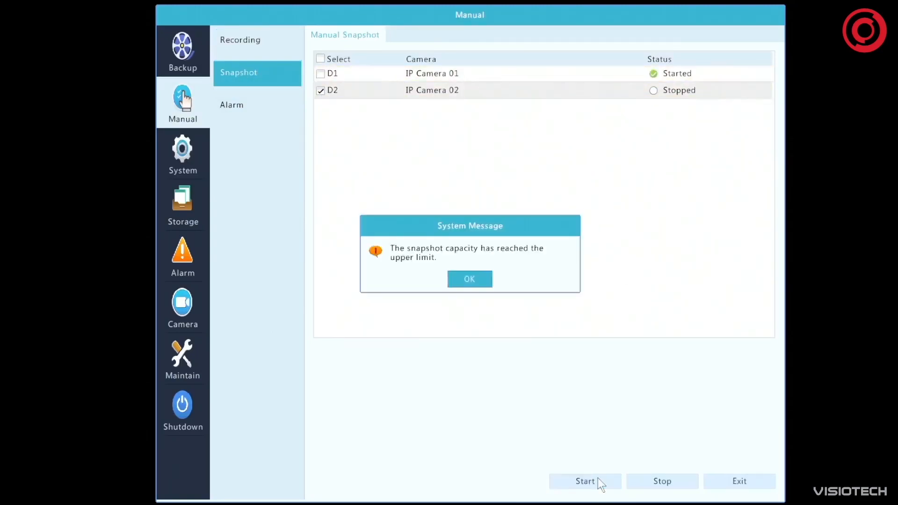
click(470, 279)
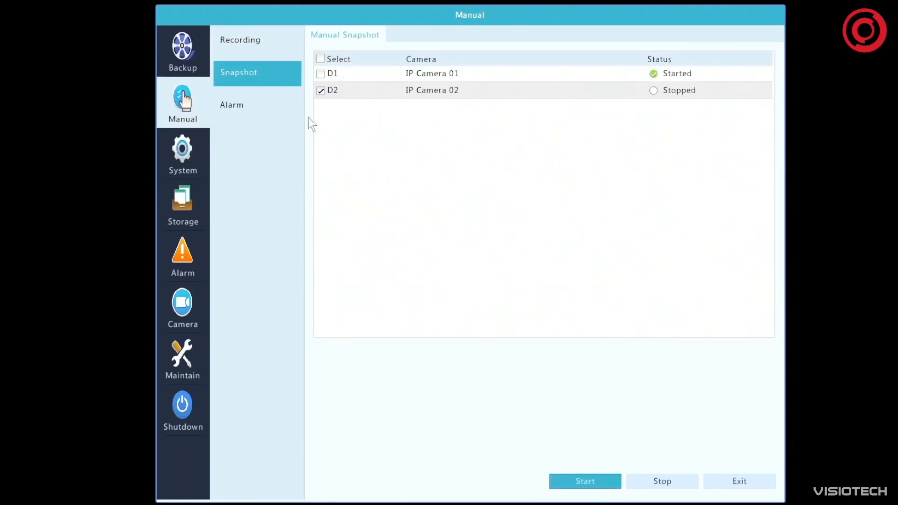
View the manual alarm options, and revisit the manual snapshot and recording pages
click(264, 111)
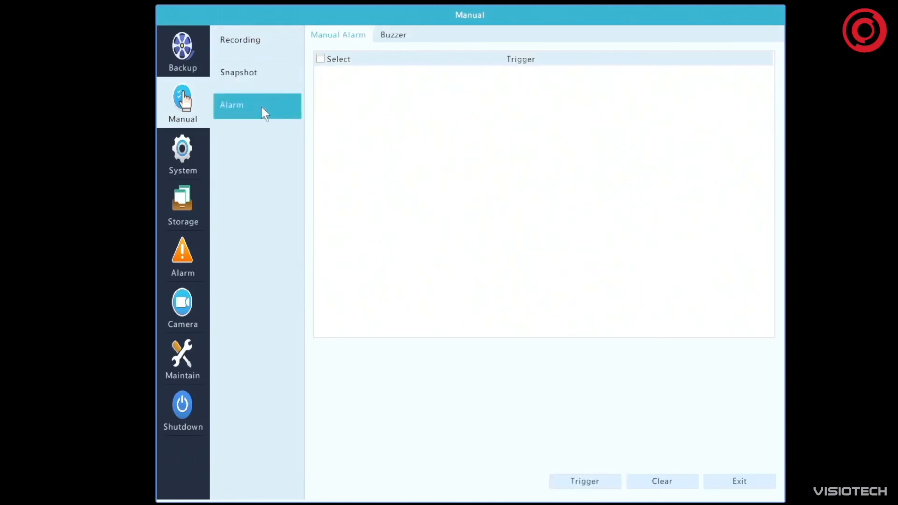
click(236, 78)
click(263, 51)
Open the basic system setup and examine the device name and device ID fields without changing them
click(182, 152)
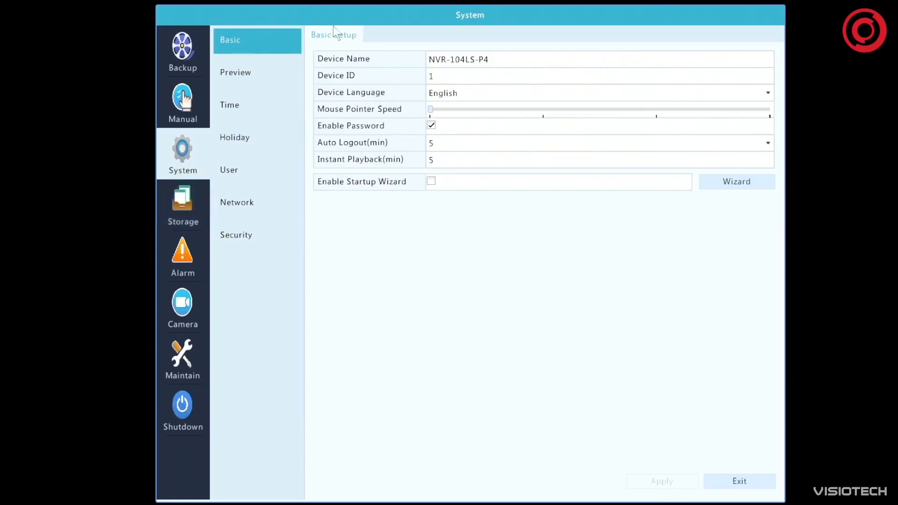
click(471, 59)
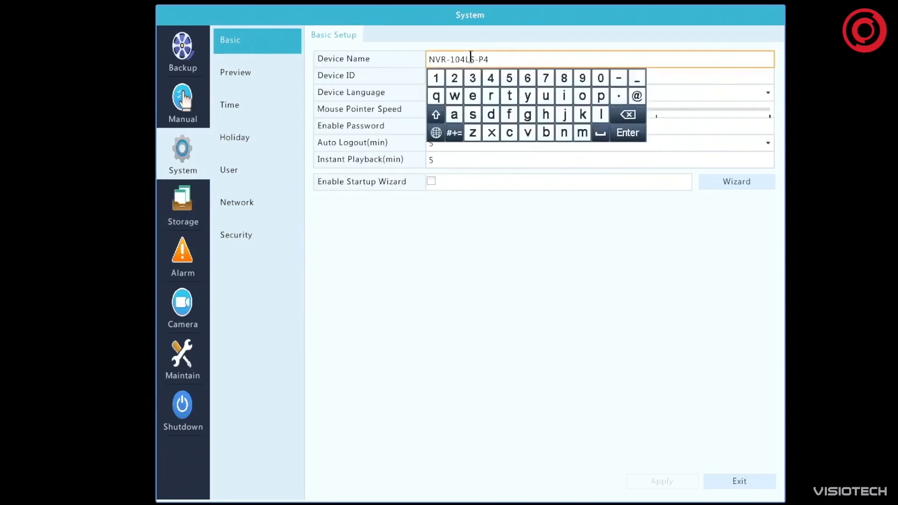
drag(500, 57, 429, 60)
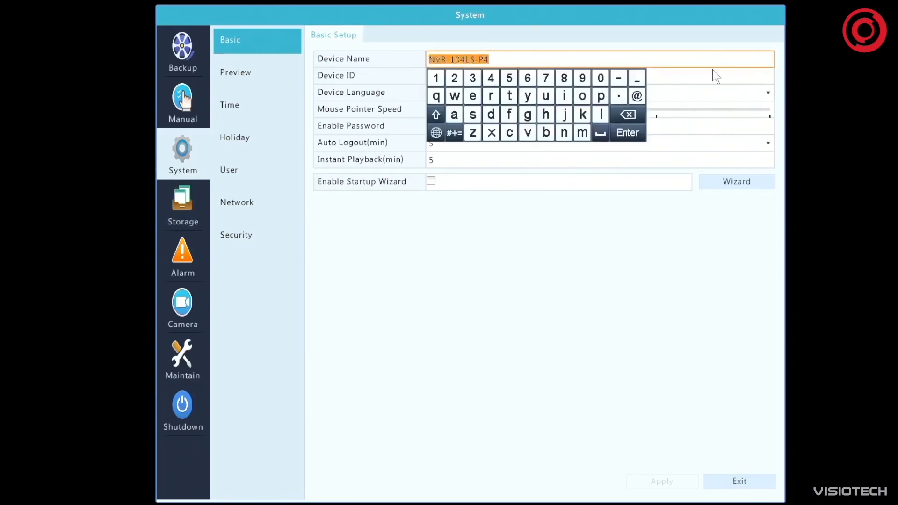
click(688, 56)
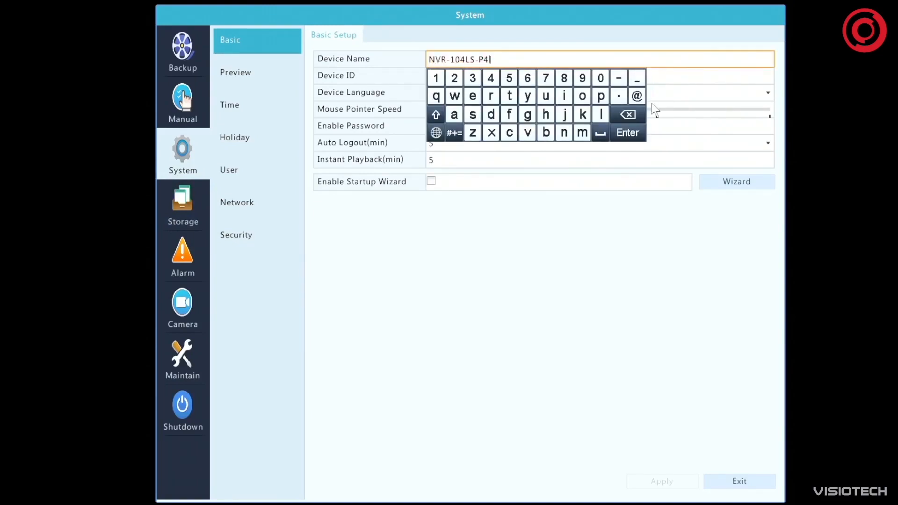
click(709, 76)
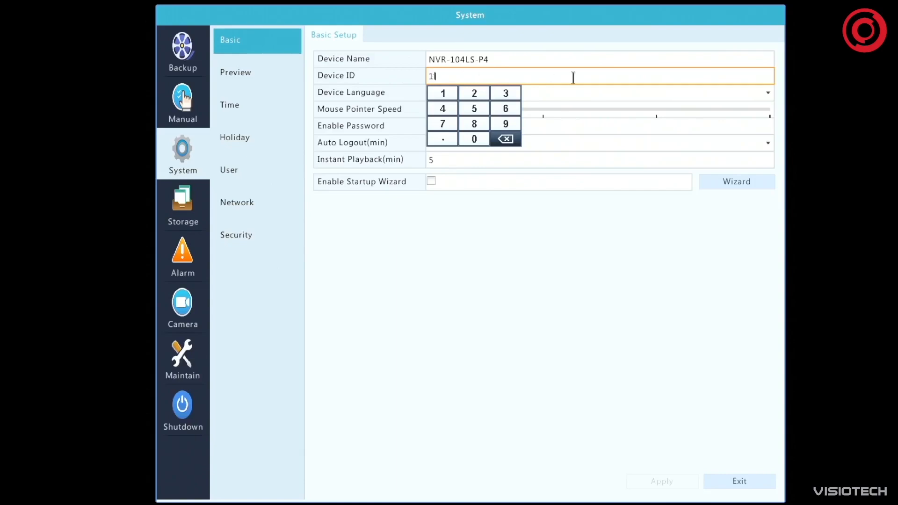
click(585, 56)
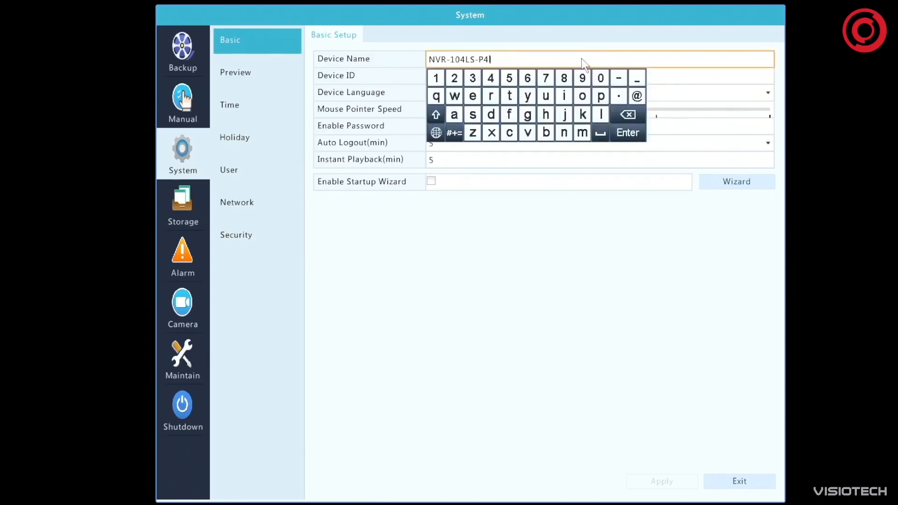
click(696, 78)
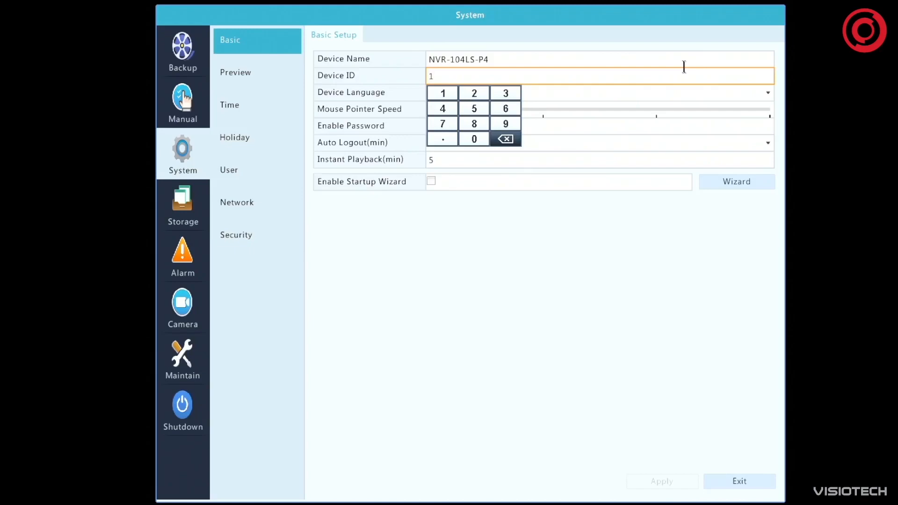
click(603, 254)
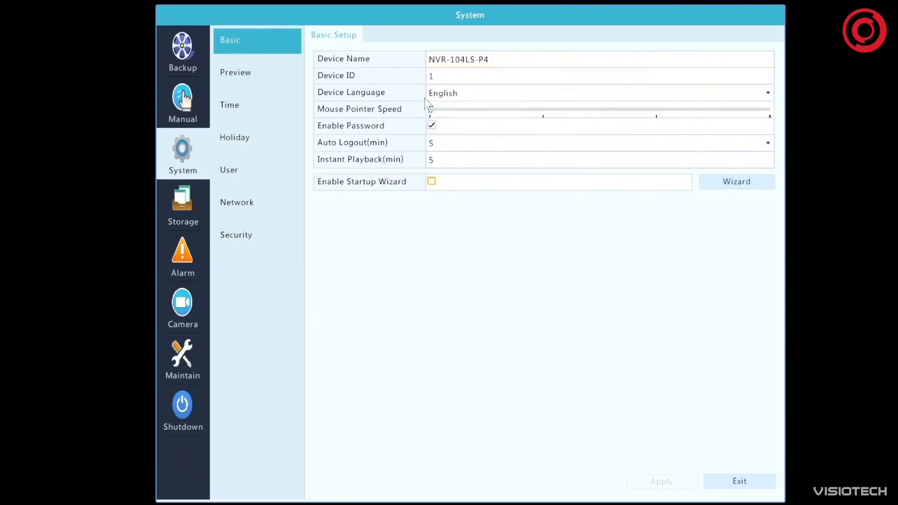
Review the device language choices keeping English, and try mouse pointer speed 2 before returning it to the minimum
click(455, 94)
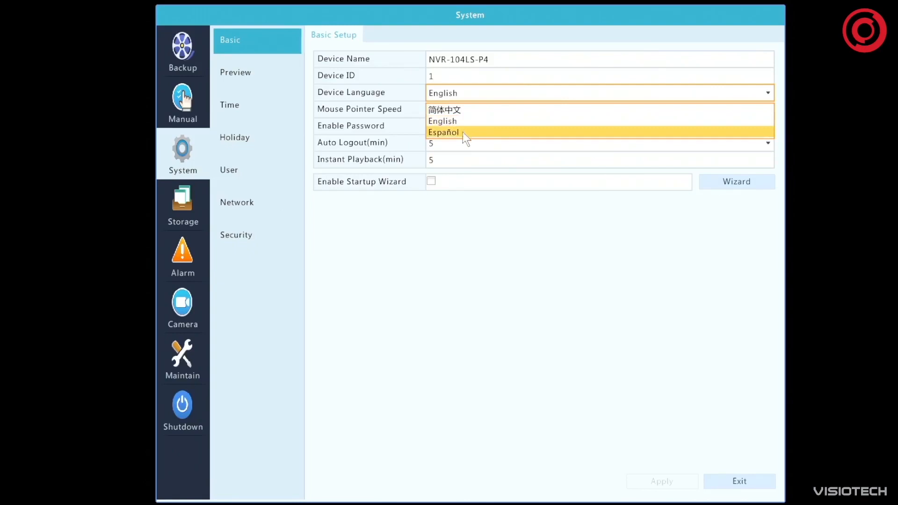
click(518, 229)
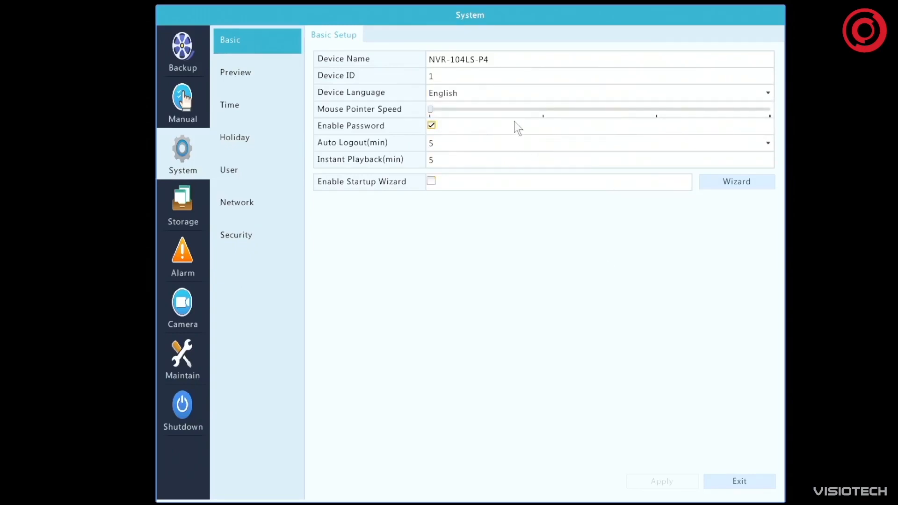
drag(428, 108, 543, 110)
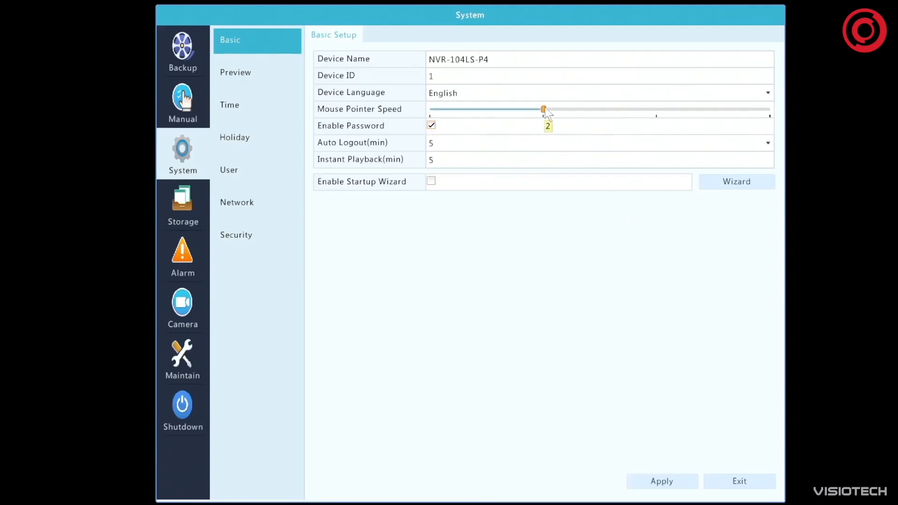
drag(546, 110, 348, 117)
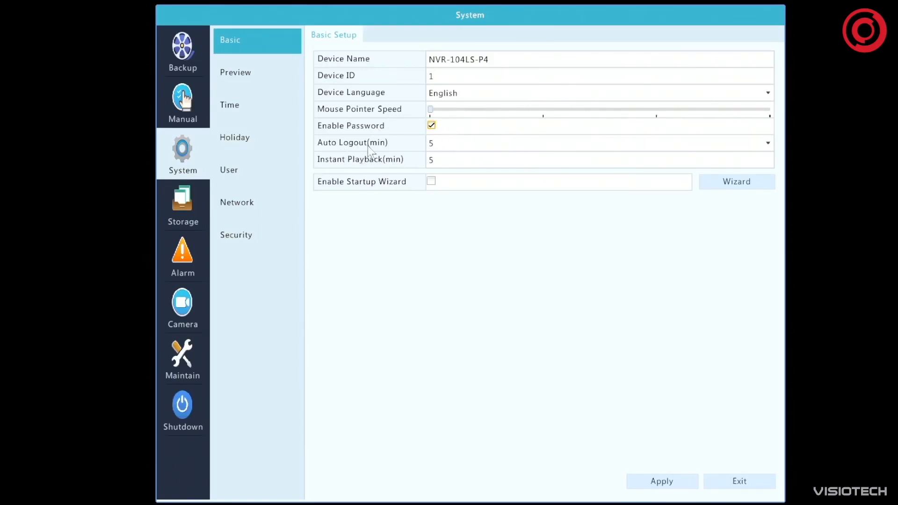
Review the auto logout choices keeping 5 minutes, and set the instant playback time to 90 minutes
click(433, 143)
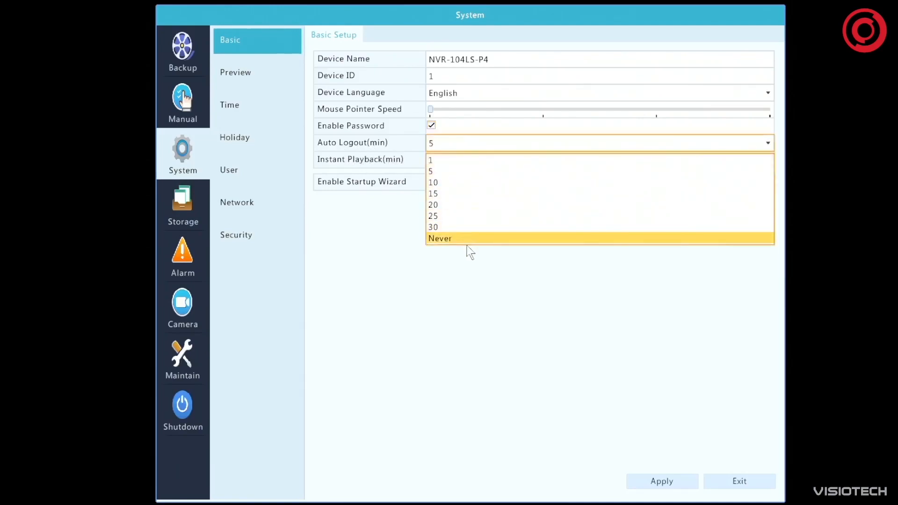
click(465, 294)
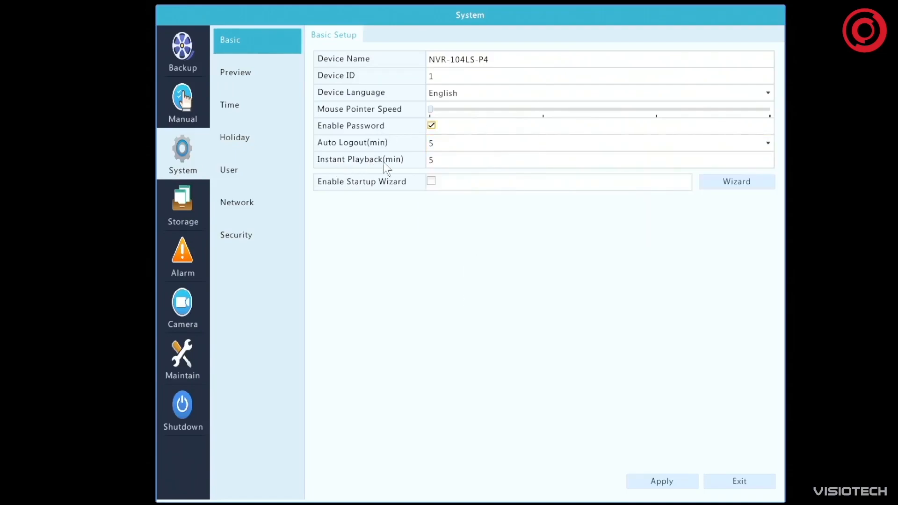
click(454, 162)
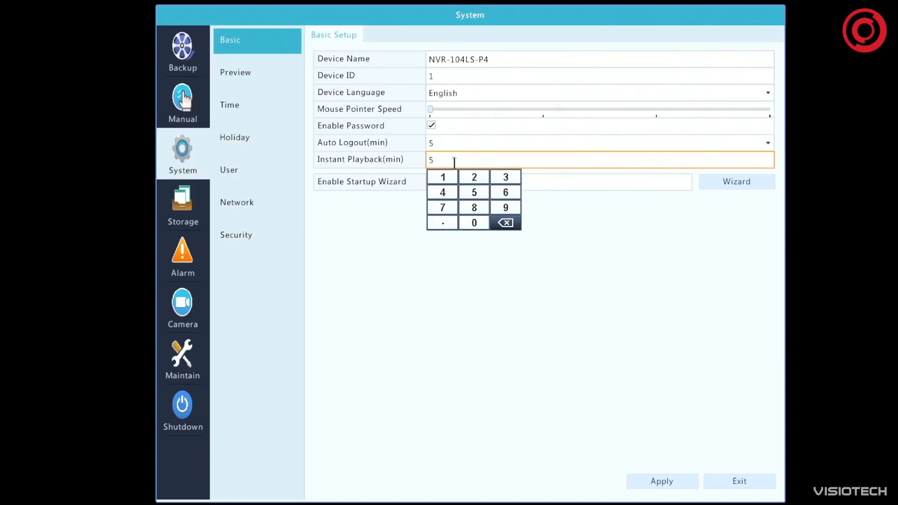
click(505, 223)
click(442, 177)
click(474, 223)
click(505, 222)
click(505, 222)
click(505, 207)
click(474, 223)
click(649, 242)
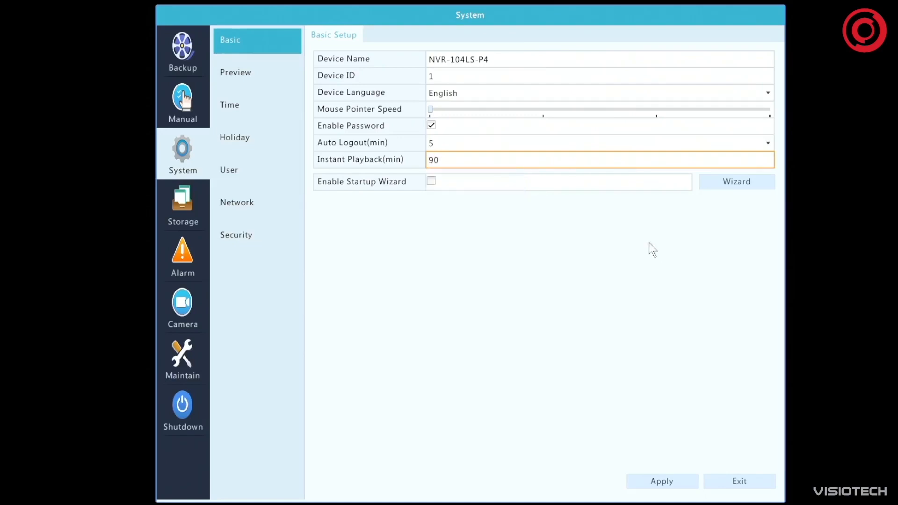
Set the instant playback time to 5 minutes and apply the basic setup
click(476, 157)
click(474, 192)
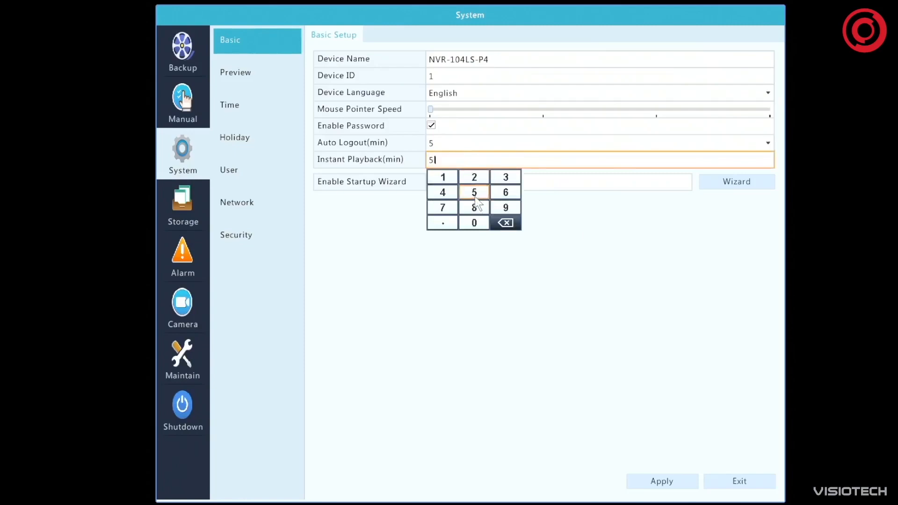
click(672, 226)
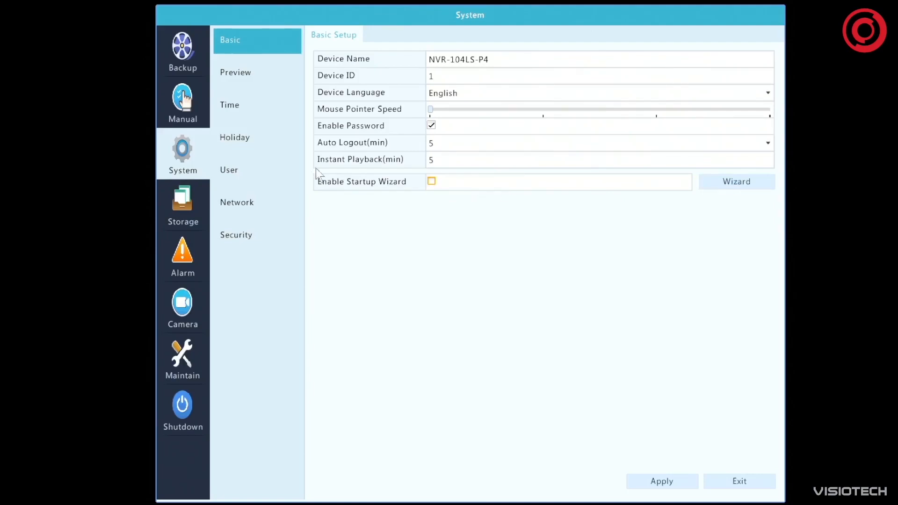
click(684, 480)
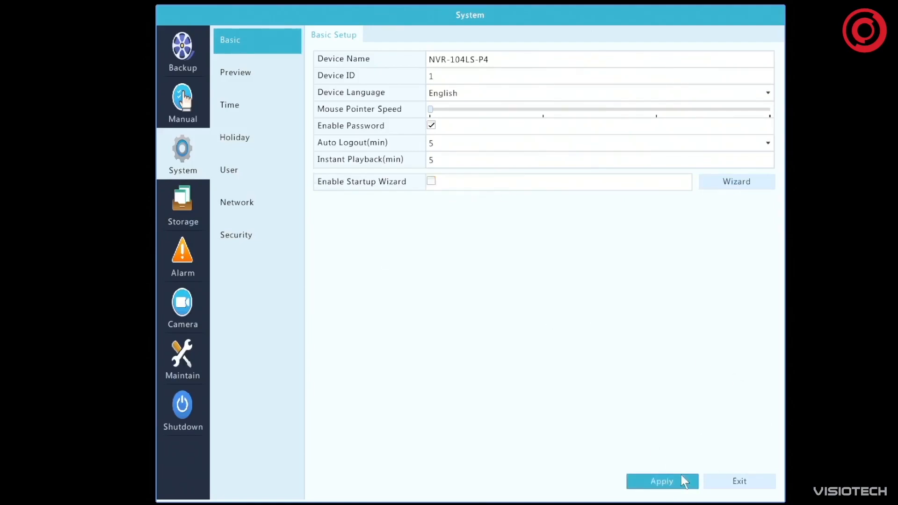
In the system preview settings, use the single-window layout to replace D1 with D3 in window 1 and assign D1 to window 3
click(238, 71)
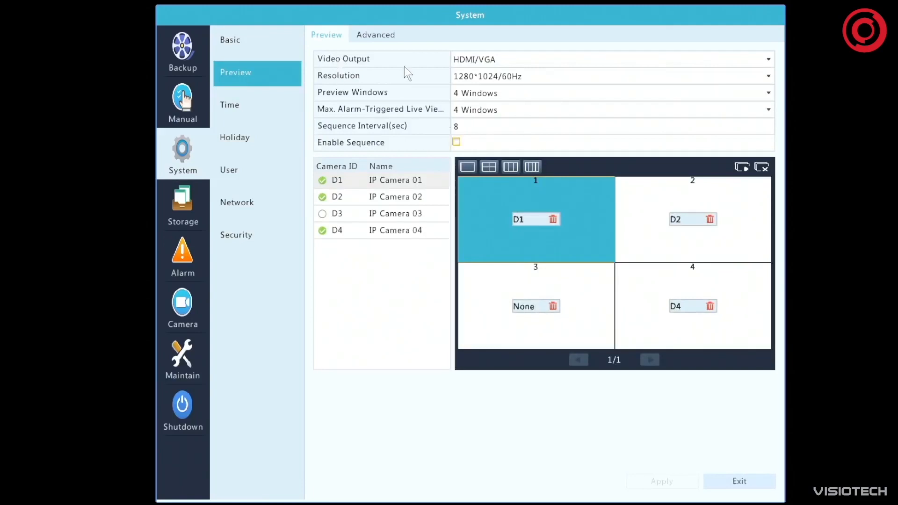
click(468, 167)
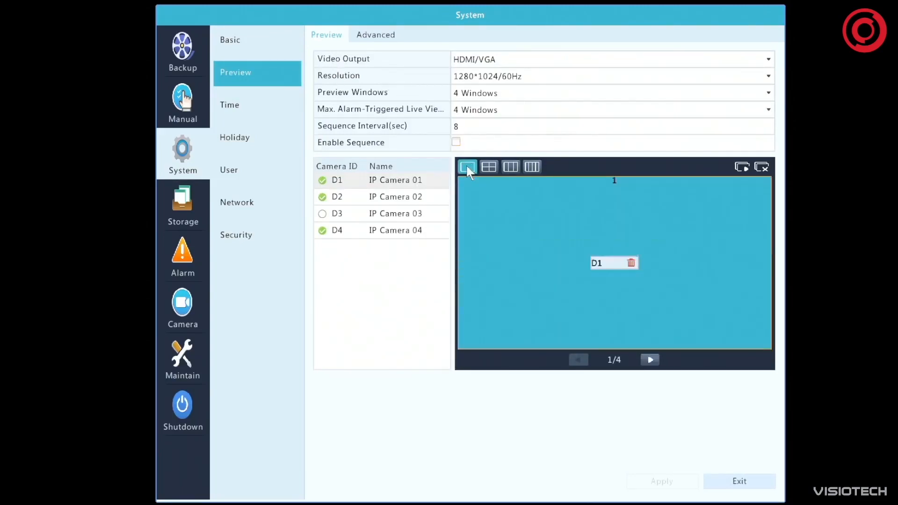
click(630, 265)
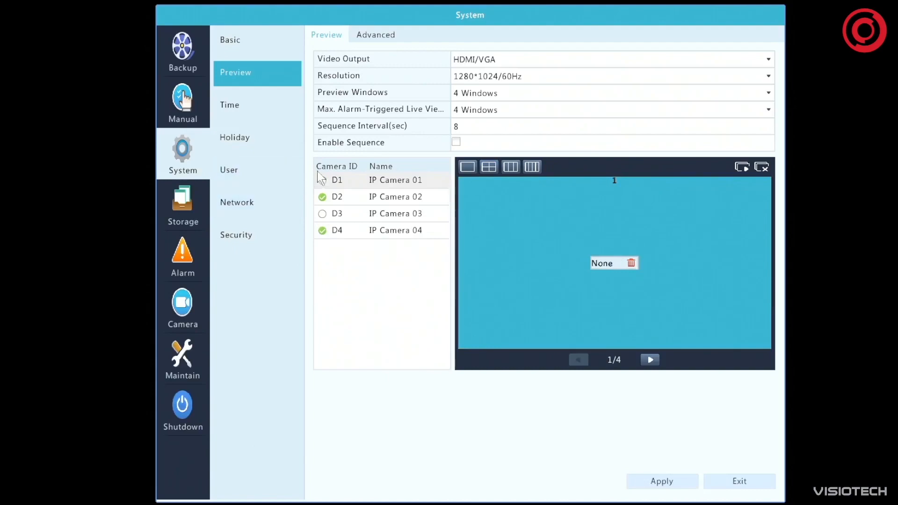
click(324, 214)
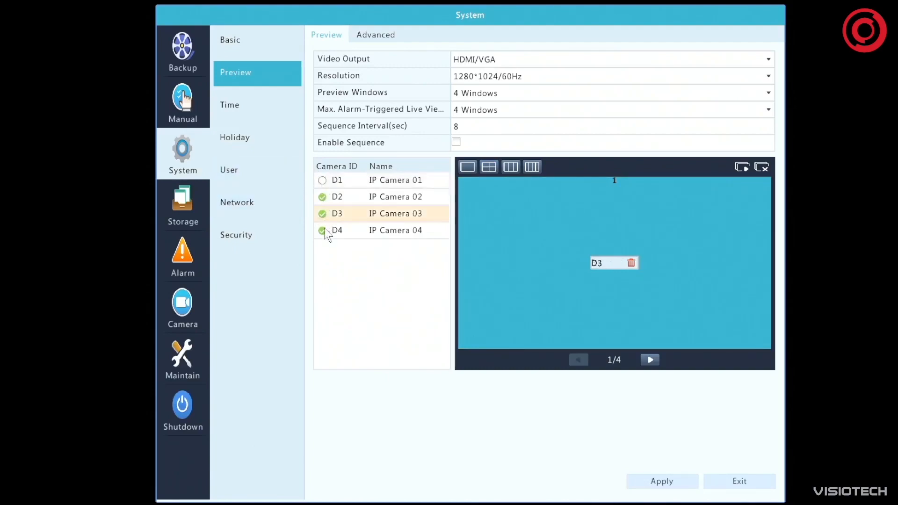
click(648, 360)
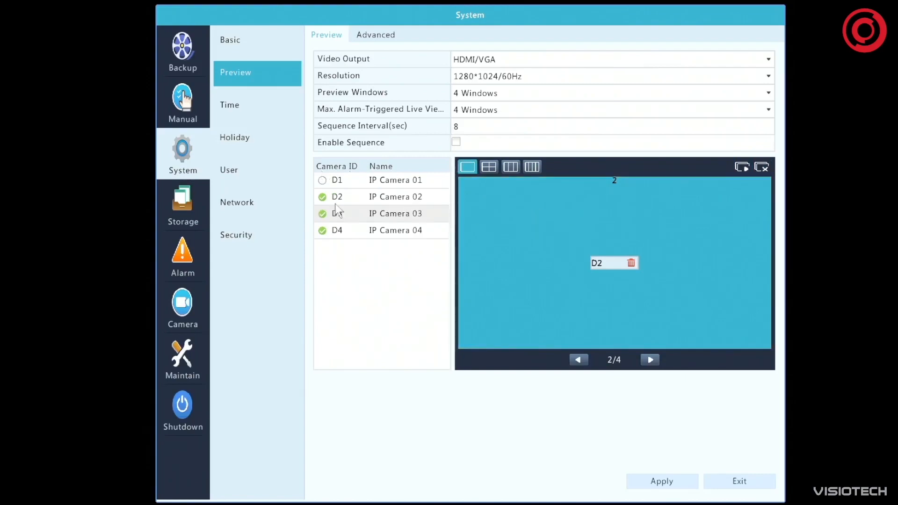
click(650, 360)
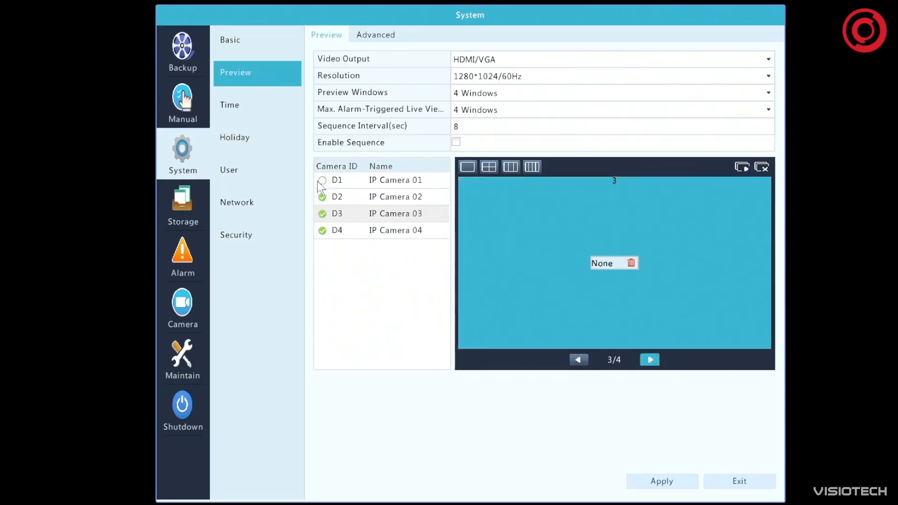
double_click(332, 183)
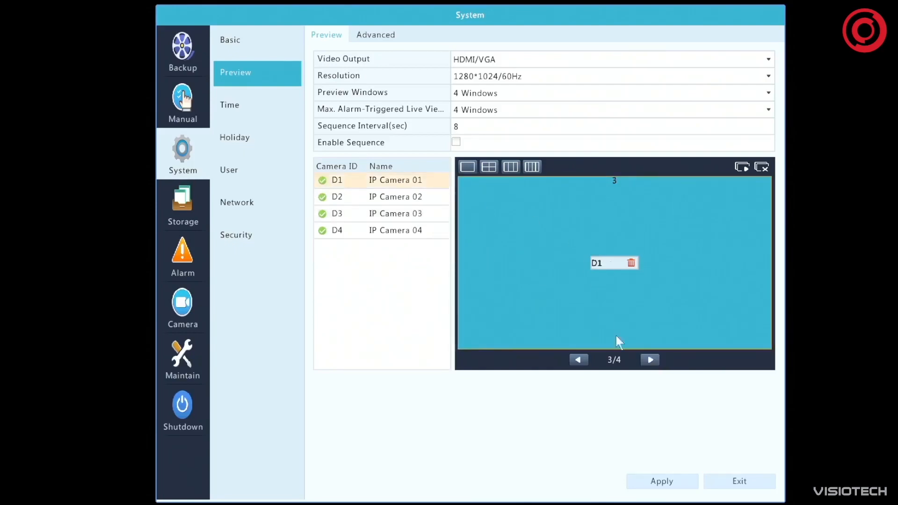
click(650, 360)
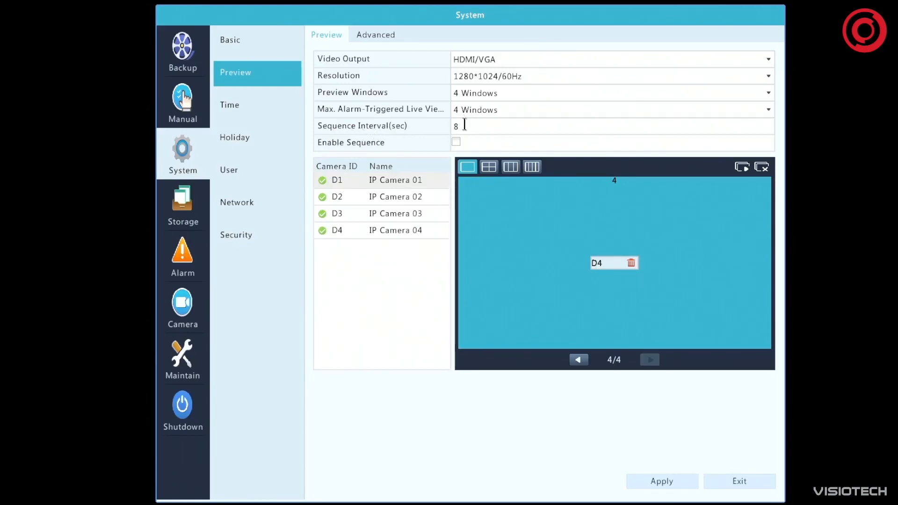
Set the preview sequence interval to 20 seconds
click(464, 125)
click(500, 143)
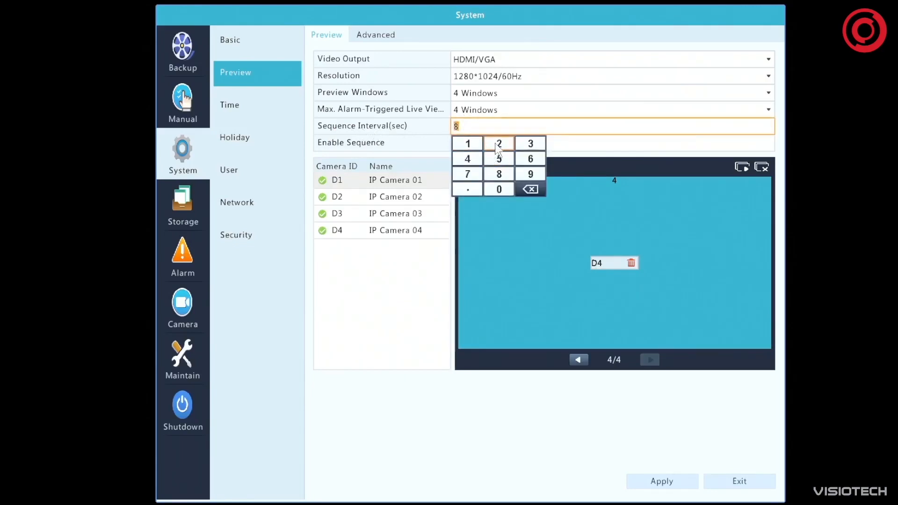
click(499, 189)
click(553, 275)
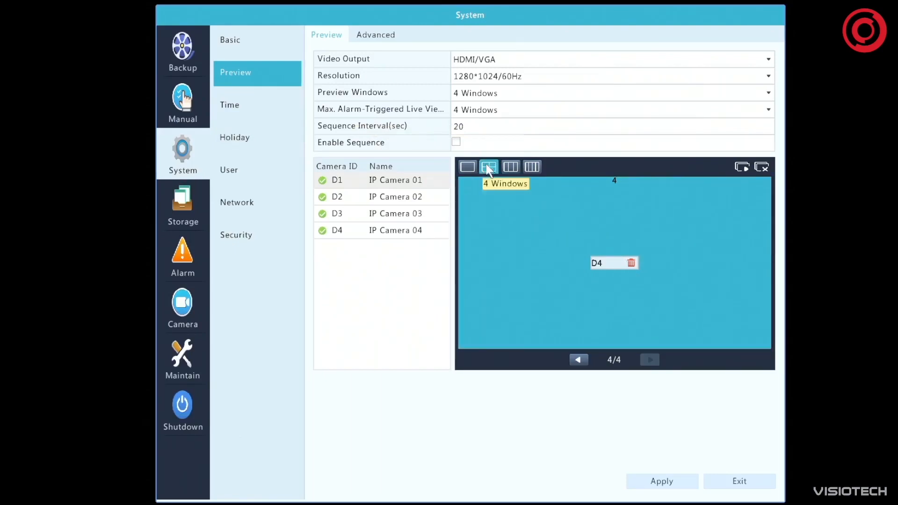
Set the preview windows to Corridor 3 Windows, and show the camera assignment in the 4 Windows layout
click(533, 168)
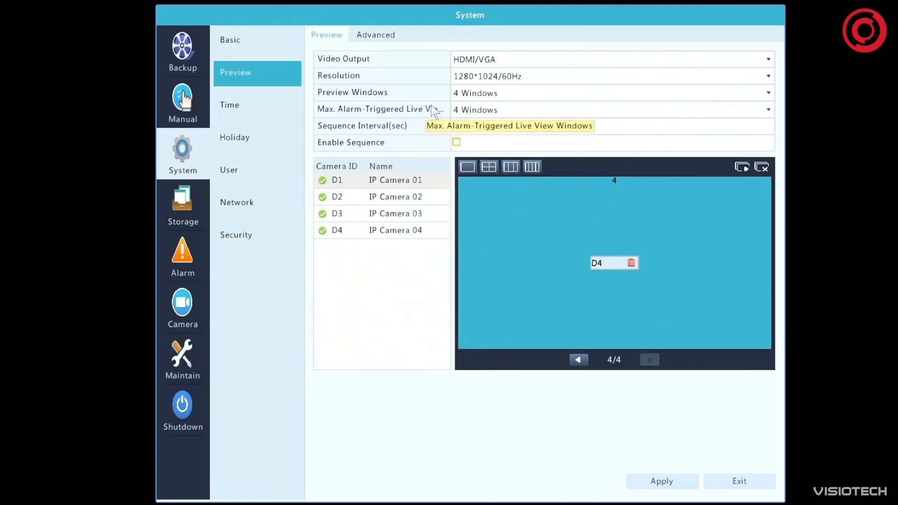
click(486, 94)
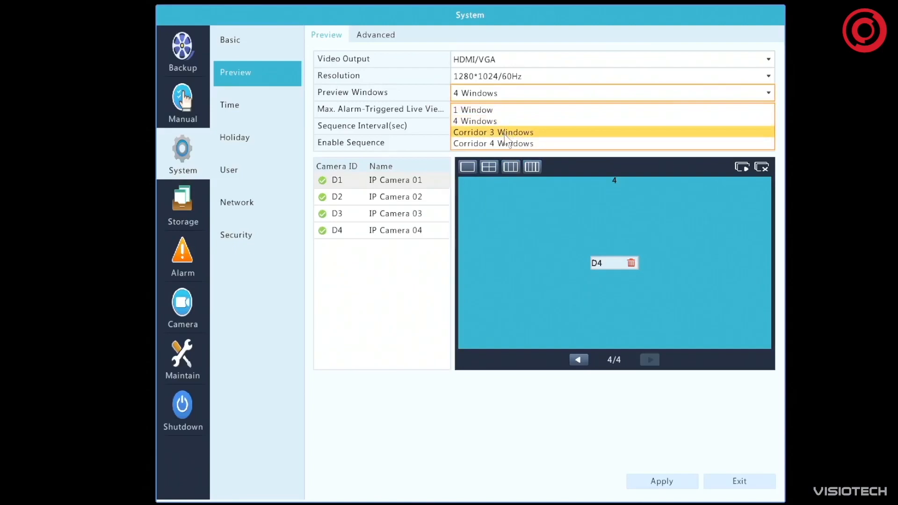
click(470, 133)
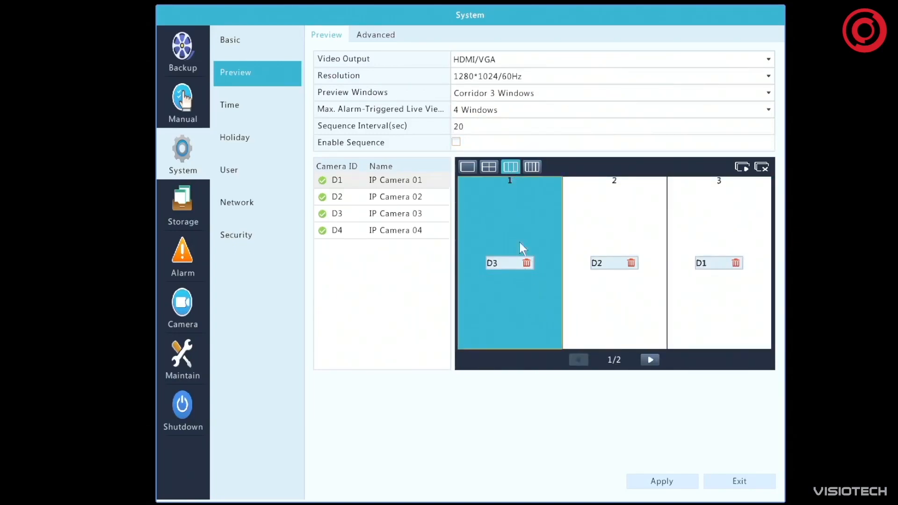
click(528, 169)
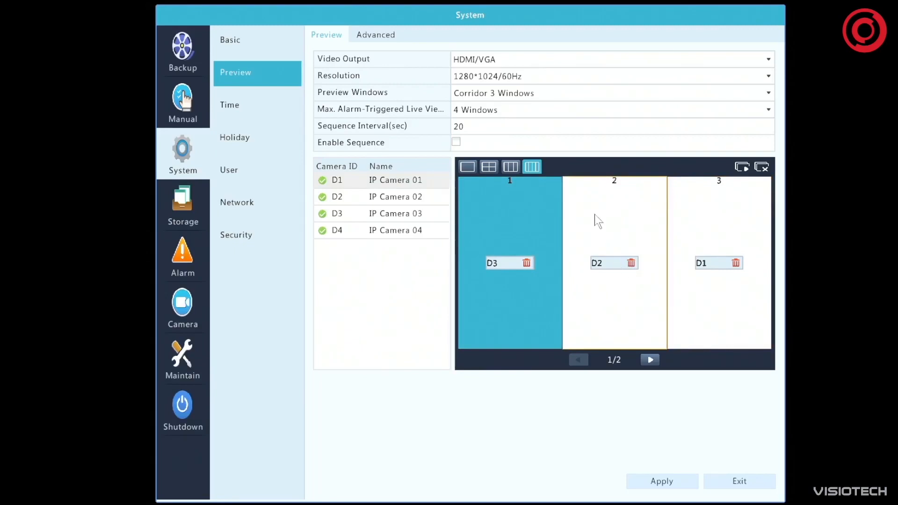
click(494, 176)
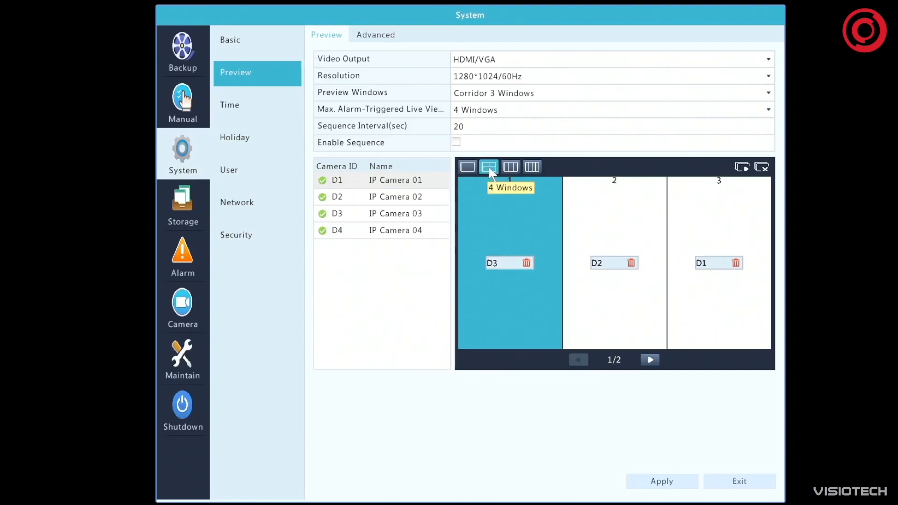
click(489, 167)
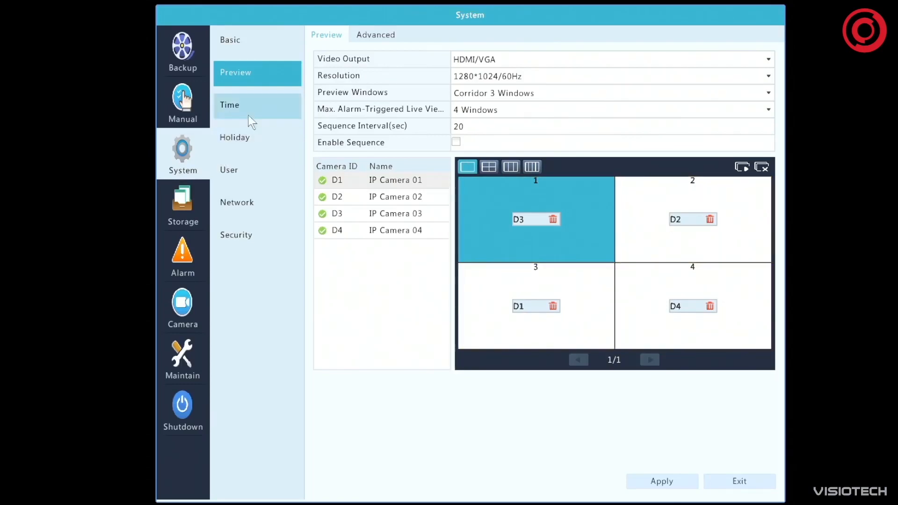
Enable Sub Stream First in the advanced preview settings, and return to the main preview settings
click(374, 35)
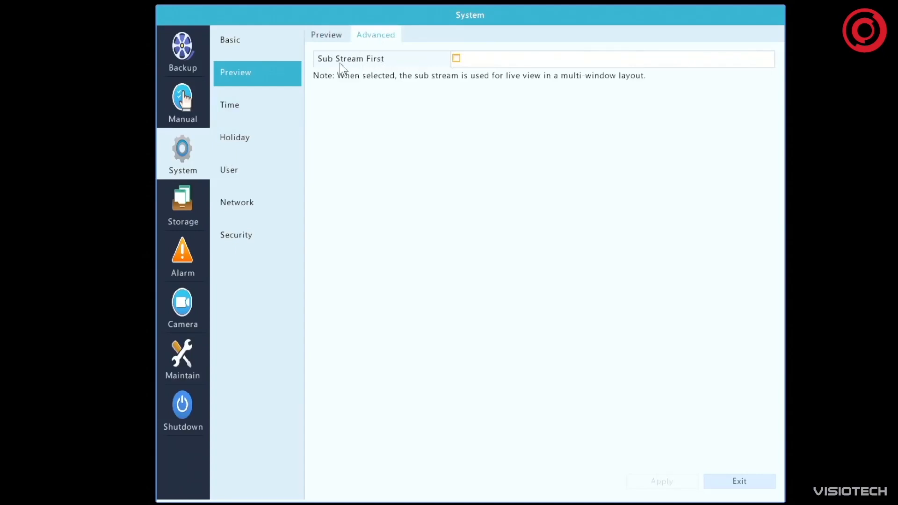
click(456, 59)
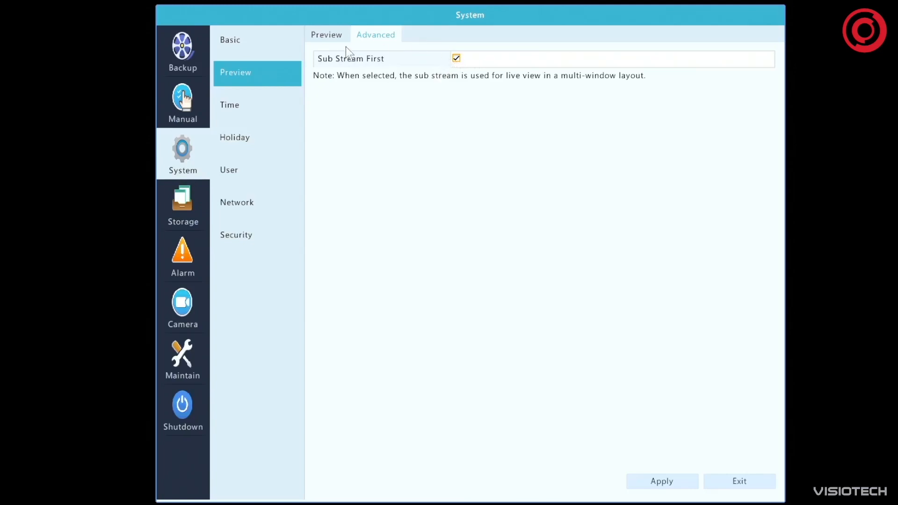
click(327, 33)
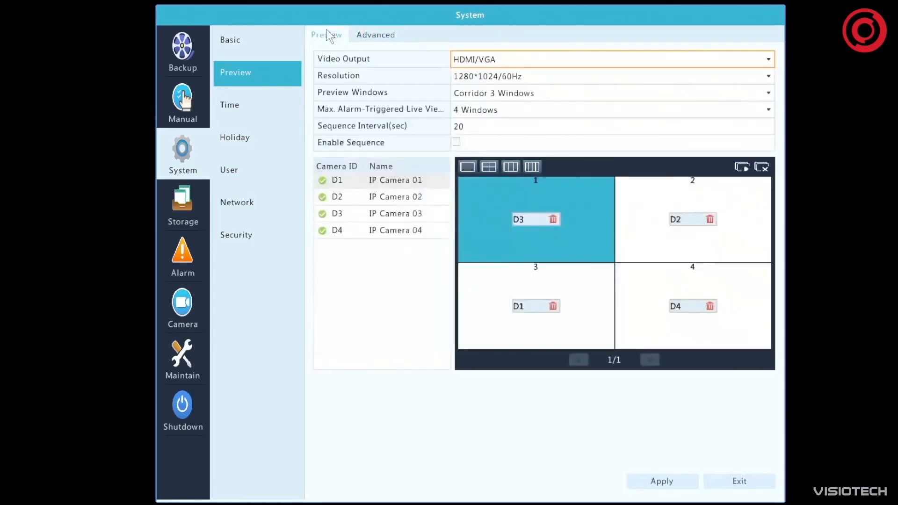
Set the date format to DD-MM-YYYY in the system time settings
click(237, 102)
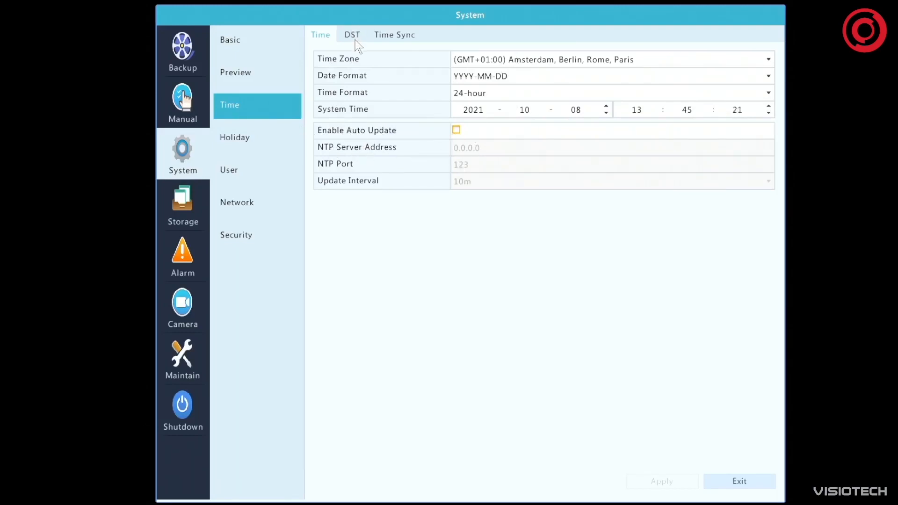
click(465, 80)
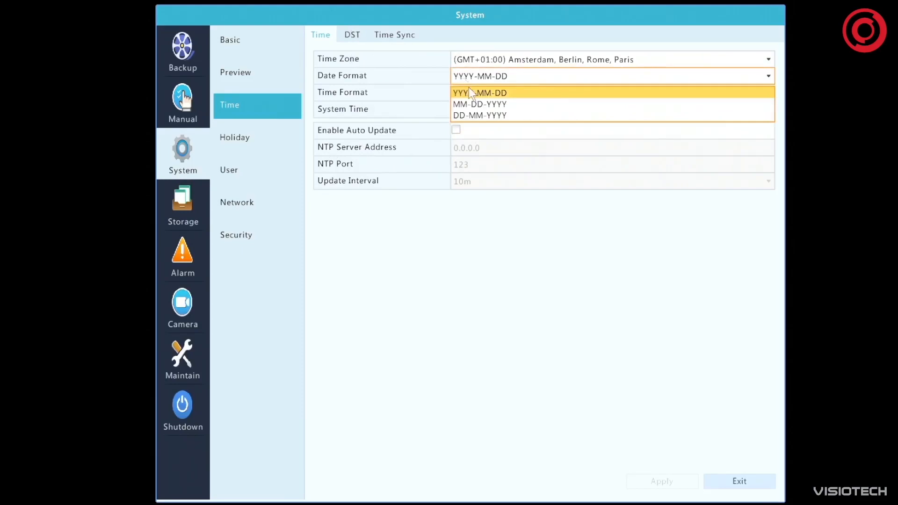
click(477, 113)
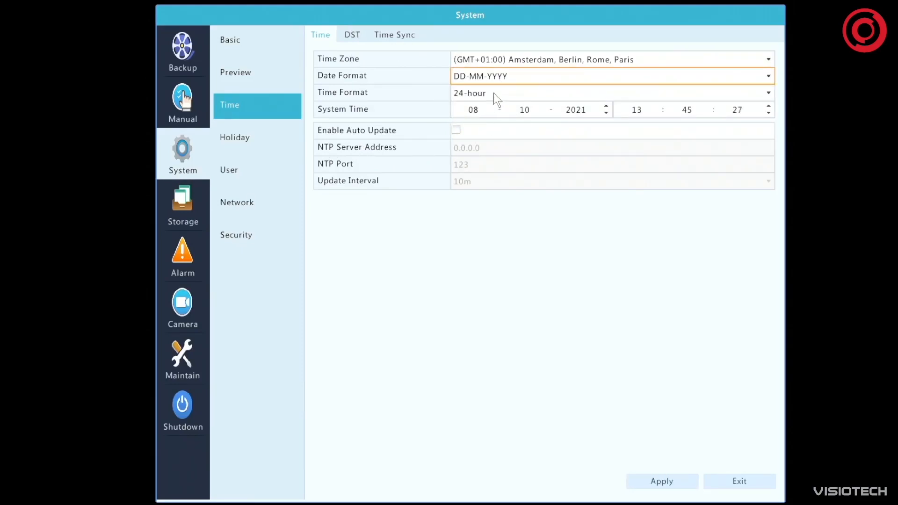
Review the time format and time zone choices, keeping 24-hour and GMT+01:00, and apply the time settings
click(483, 91)
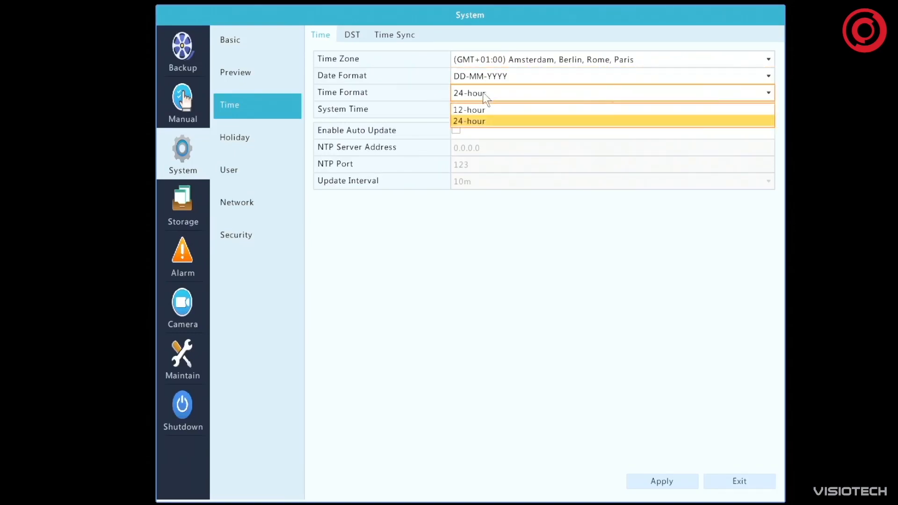
click(540, 276)
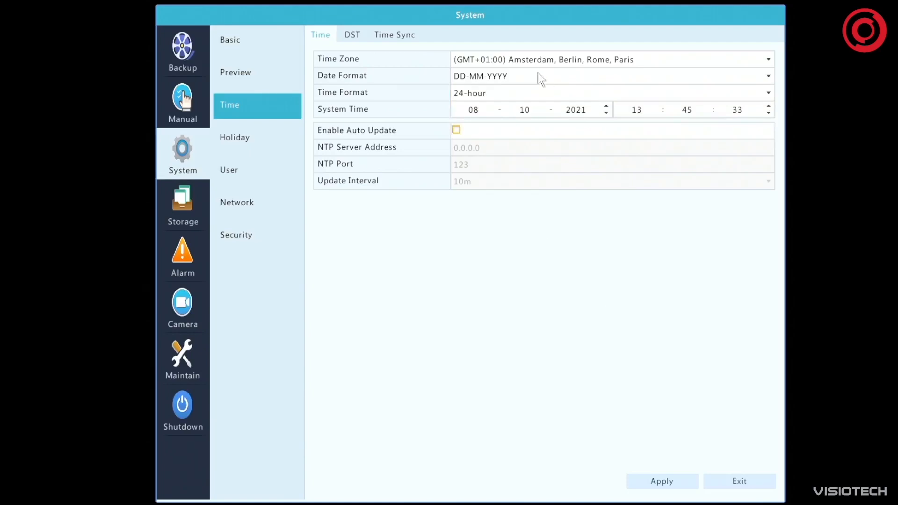
click(487, 60)
click(487, 59)
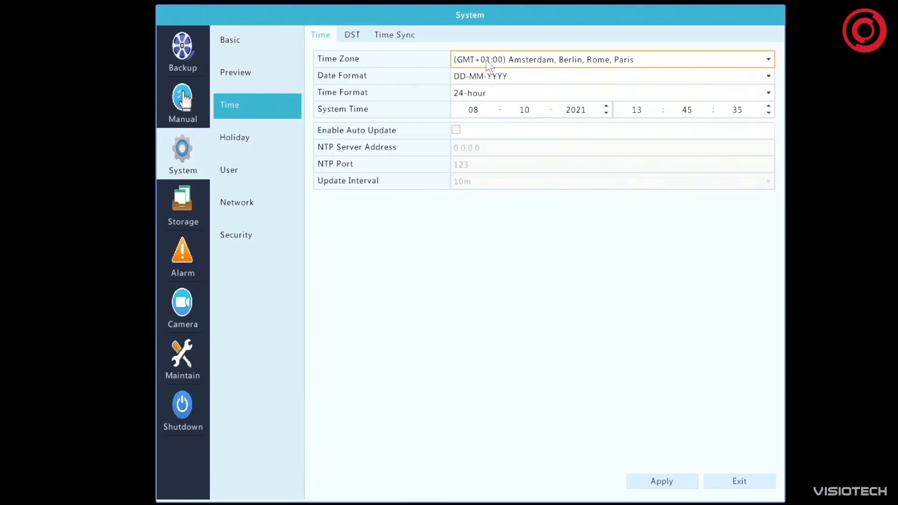
click(665, 486)
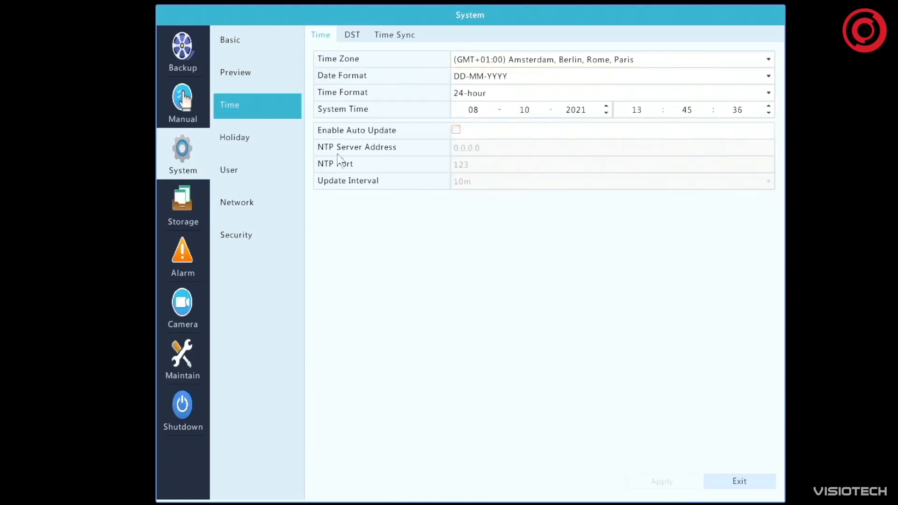
Enable daylight saving time with its end set to the last Sunday of October at 3, and apply it
click(349, 36)
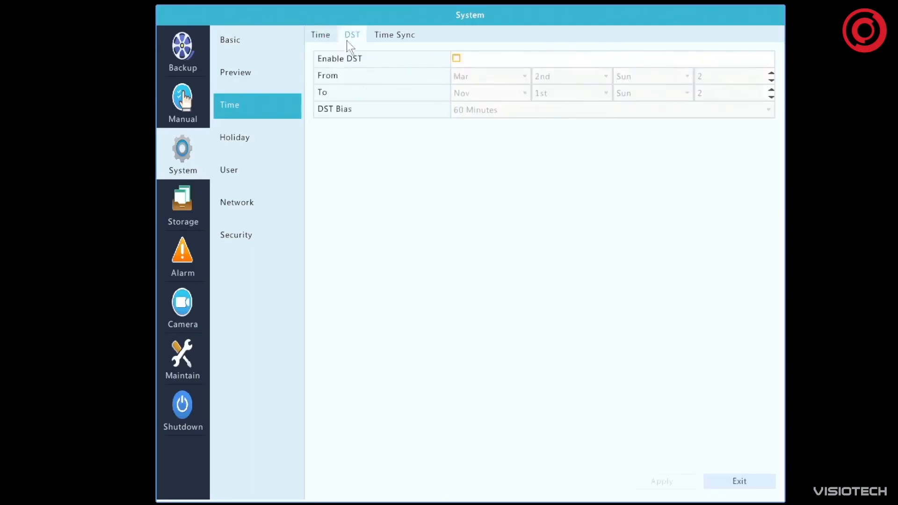
click(455, 59)
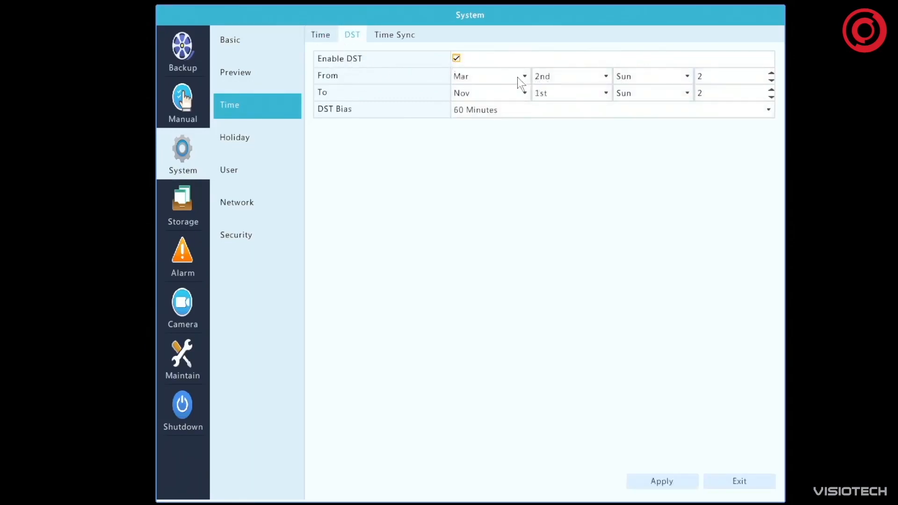
click(524, 93)
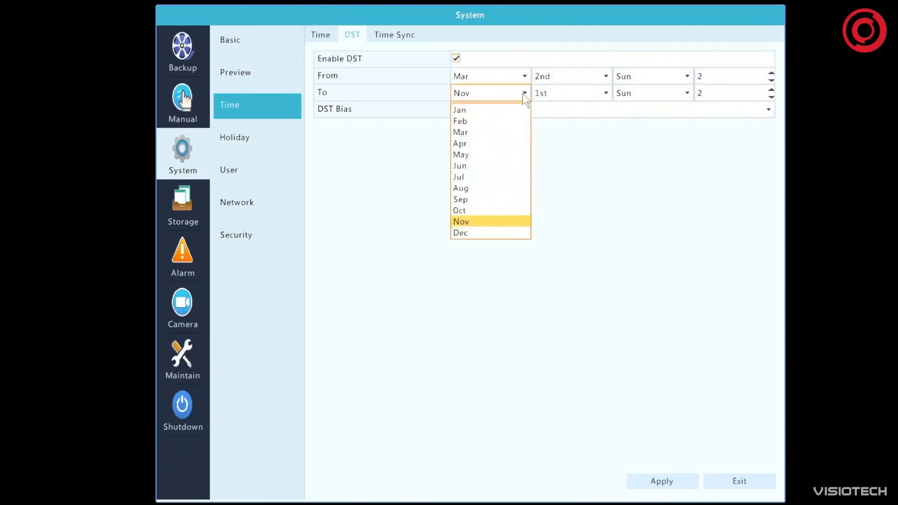
click(473, 211)
click(608, 93)
click(568, 153)
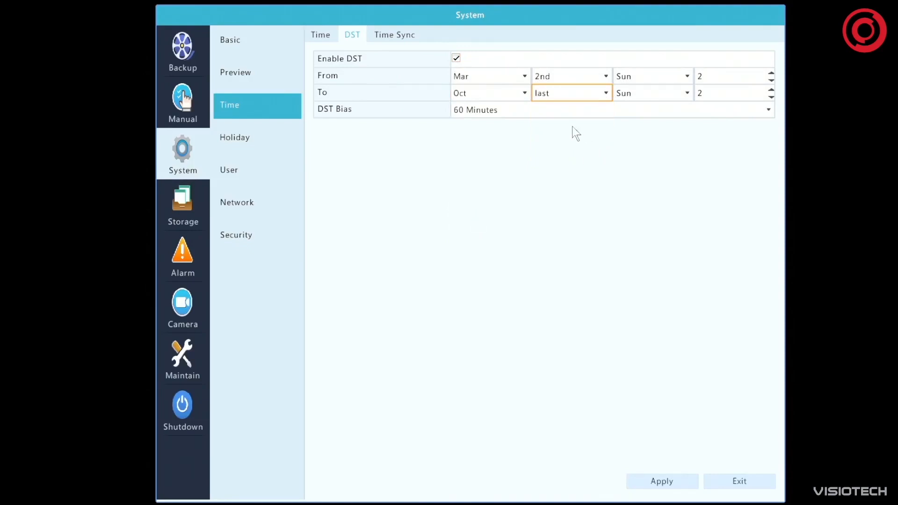
click(771, 90)
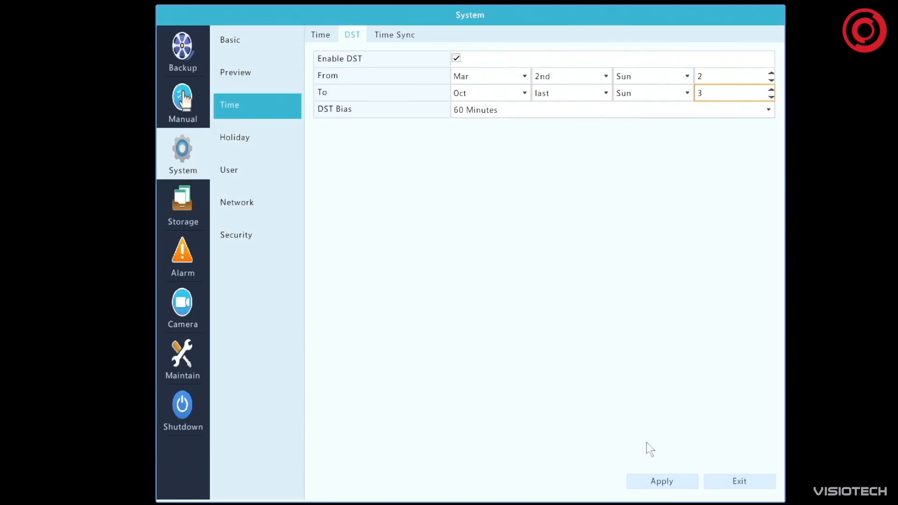
click(660, 484)
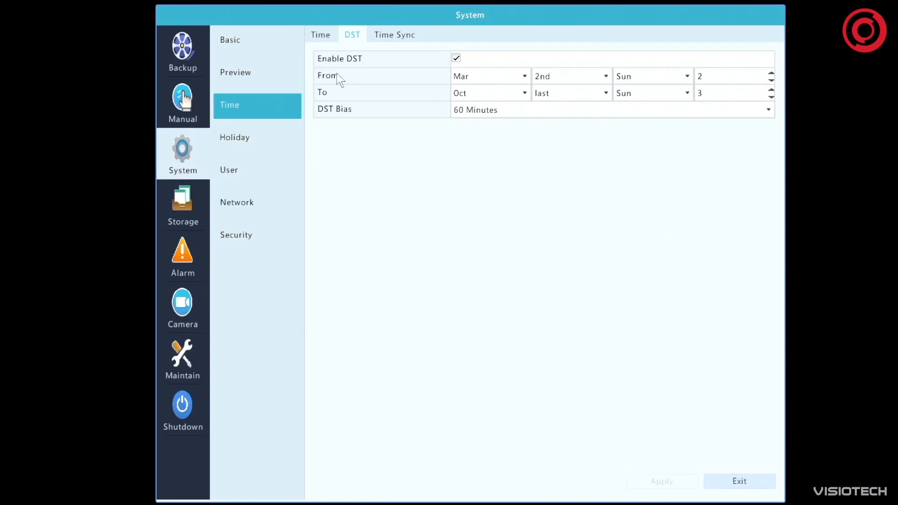
Check the camera time sync setting, and review the options for adding a holiday without saving one
click(387, 37)
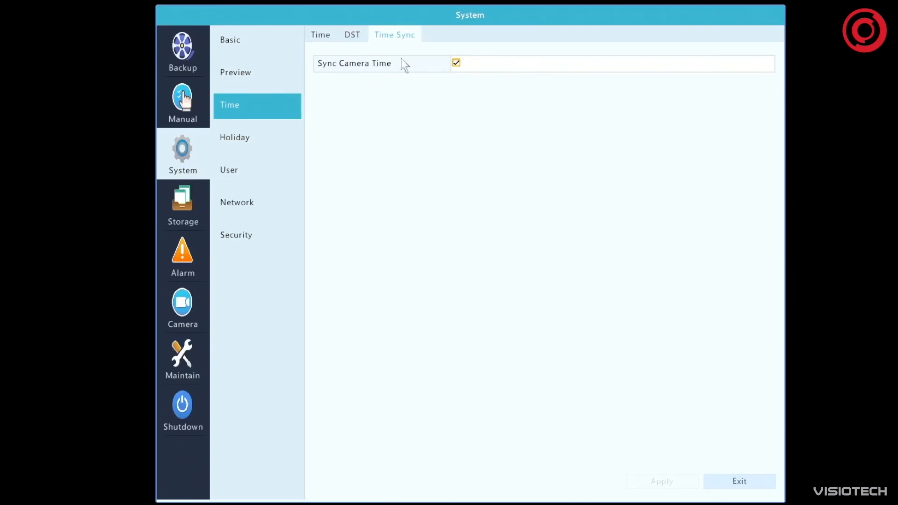
click(232, 138)
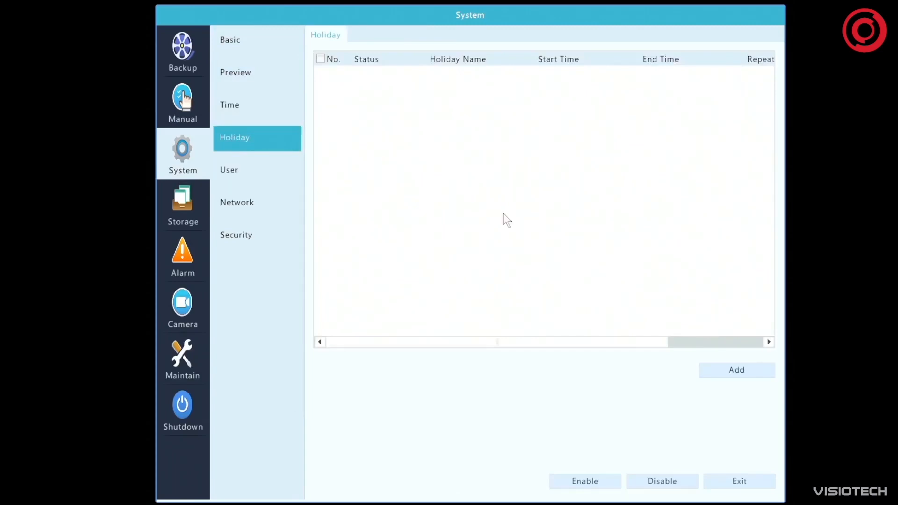
click(741, 368)
click(383, 173)
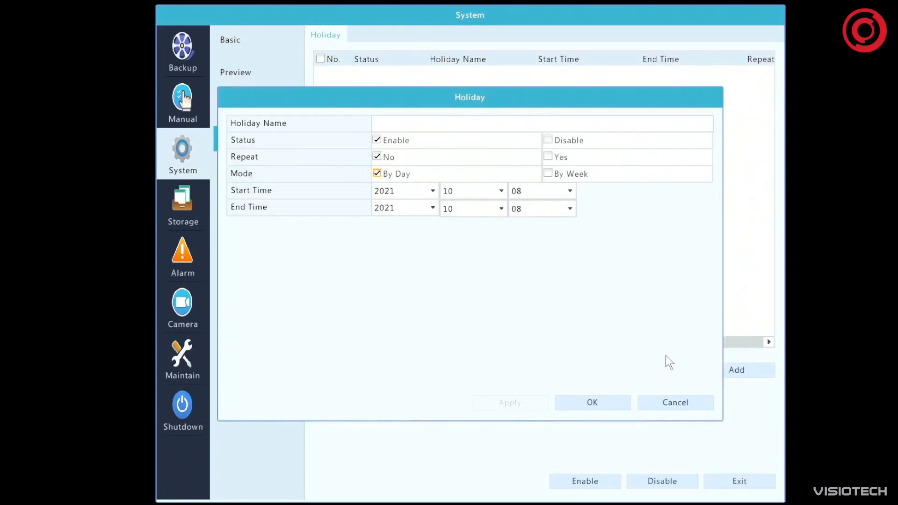
click(679, 407)
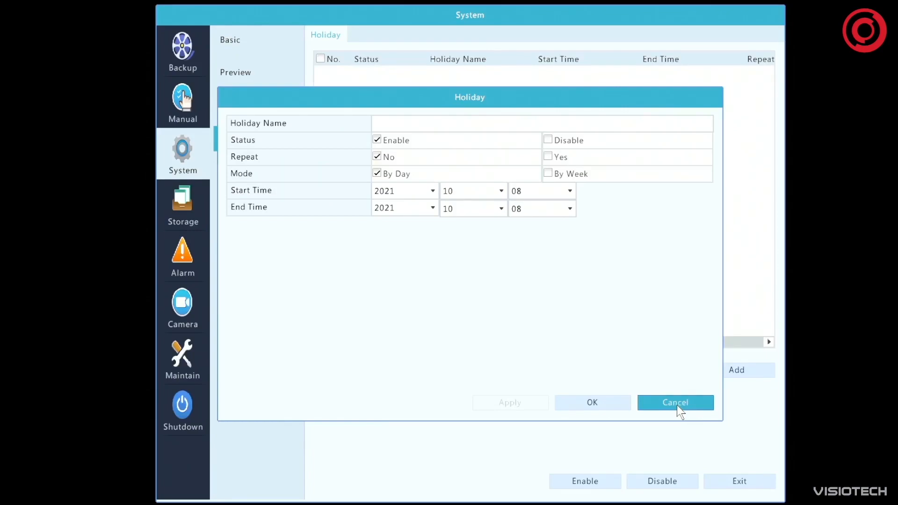
click(672, 406)
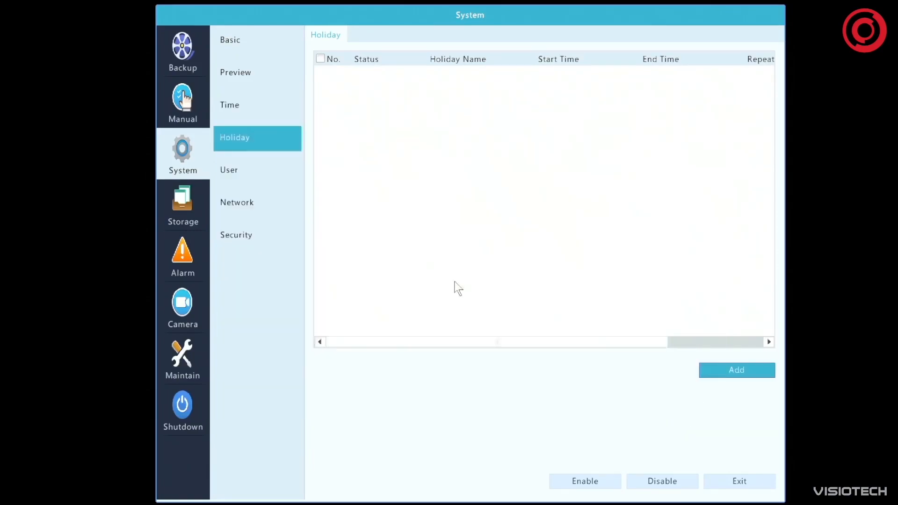
Try excluding camera D1 from a new operator's live view permissions, review the camera permission types, and cancel the new user
click(265, 170)
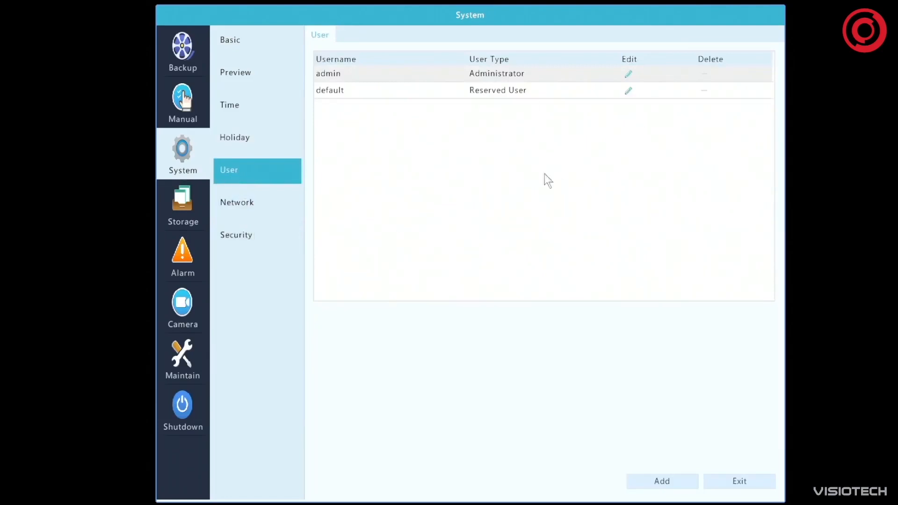
click(664, 480)
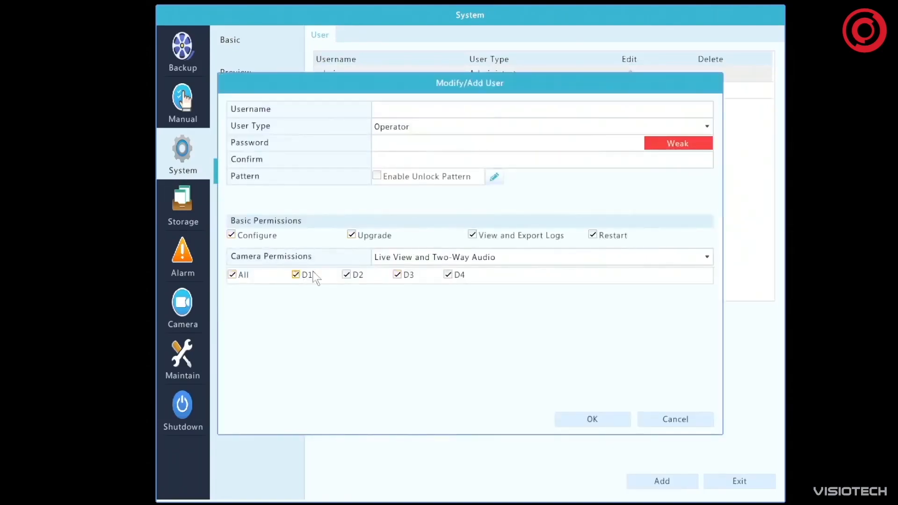
click(296, 274)
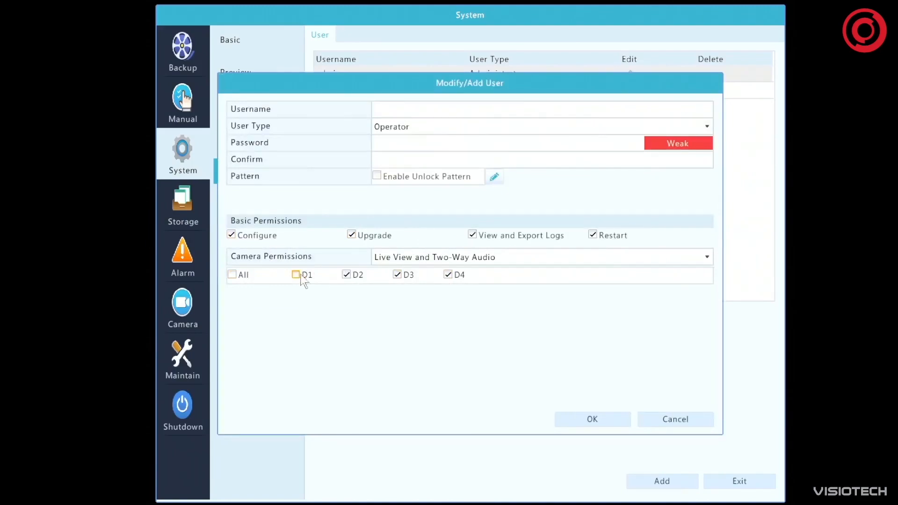
click(644, 257)
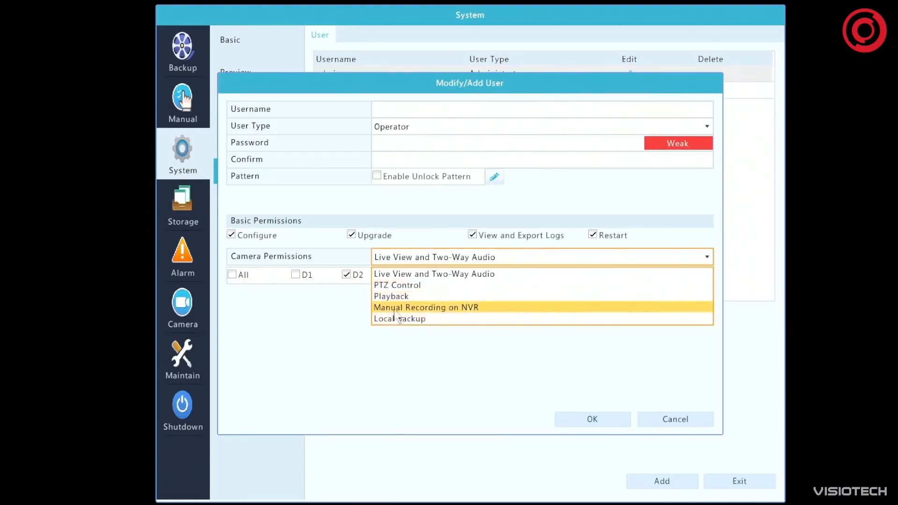
click(494, 347)
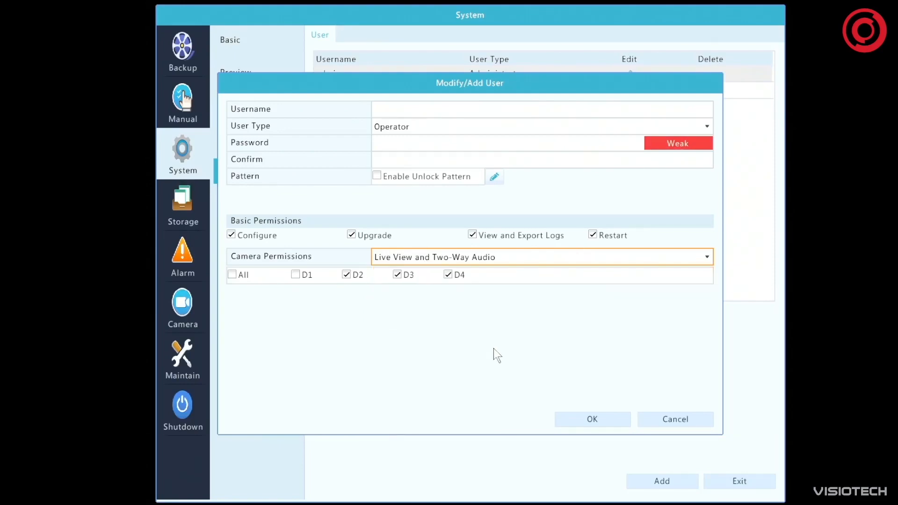
click(678, 423)
Try to apply 10.10.0.1 as the internal NIC IPv4 address in the TCP/IP network settings, and restore it to 101.10.0.1
click(248, 201)
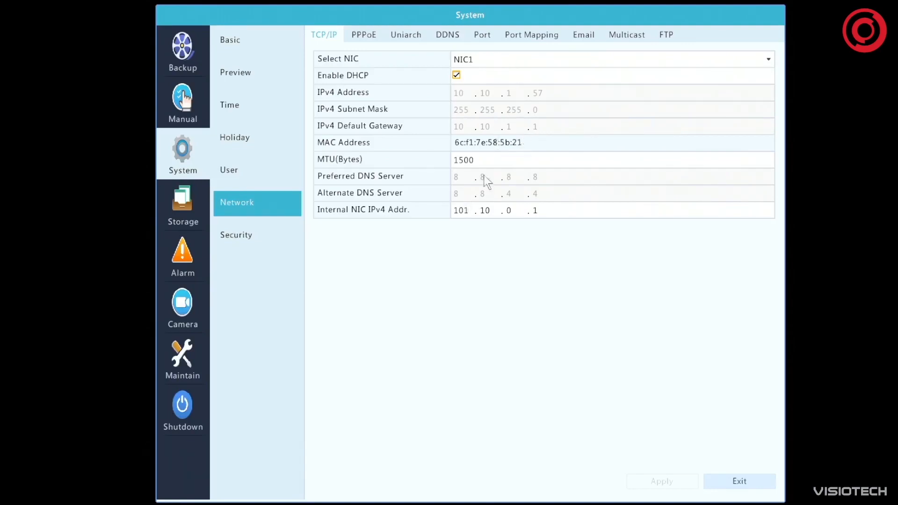
click(473, 210)
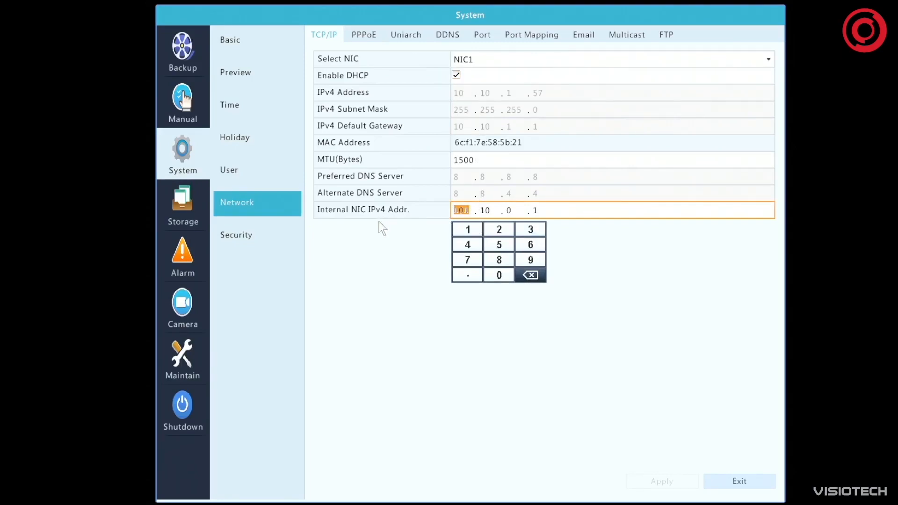
click(467, 229)
click(497, 280)
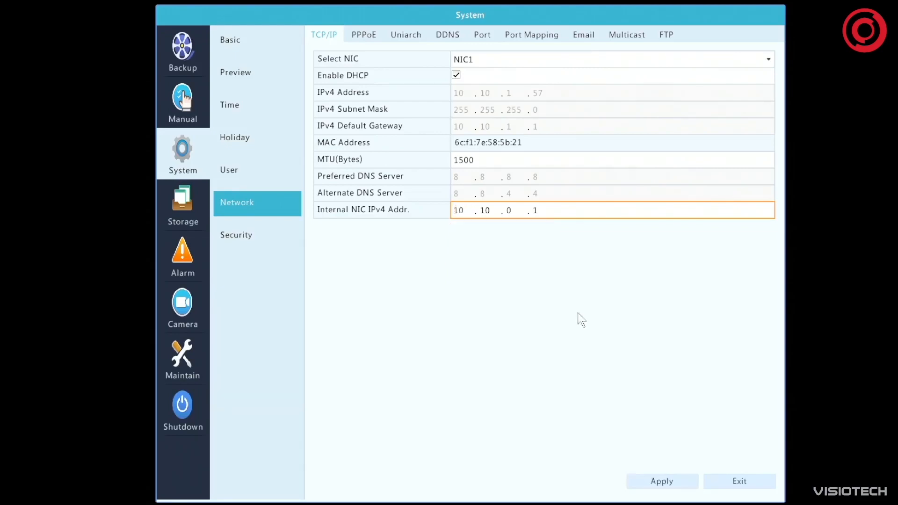
click(681, 481)
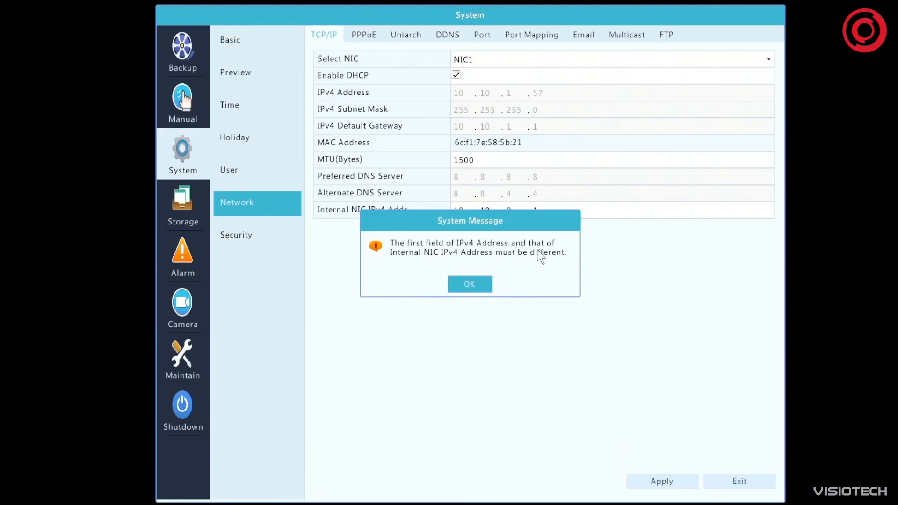
click(476, 284)
click(461, 211)
click(477, 231)
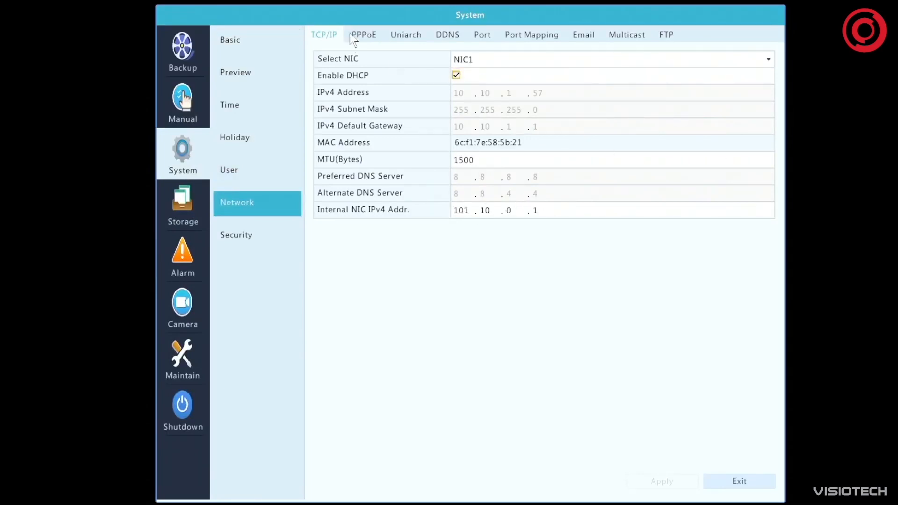
Examine the PPPoE, Uniarch, DDNS, port, port mapping, email, multicast and FTP network settings
click(369, 32)
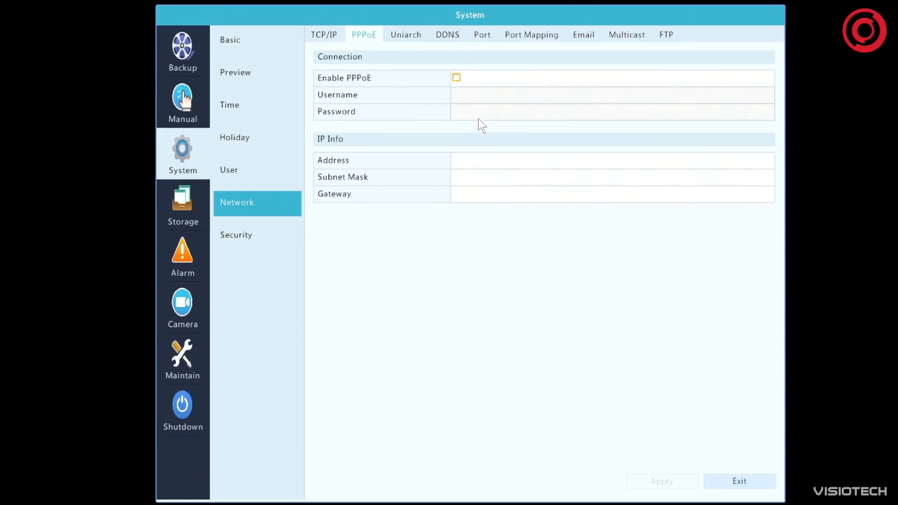
click(416, 34)
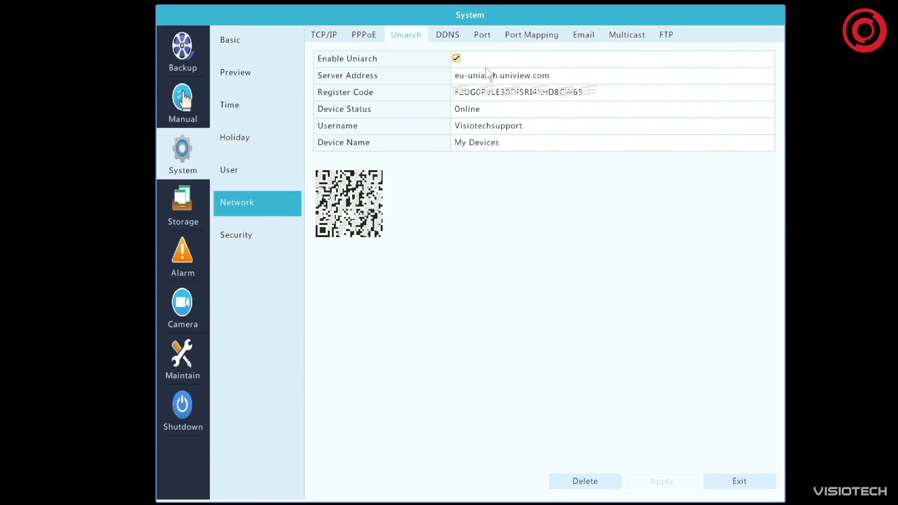
click(451, 37)
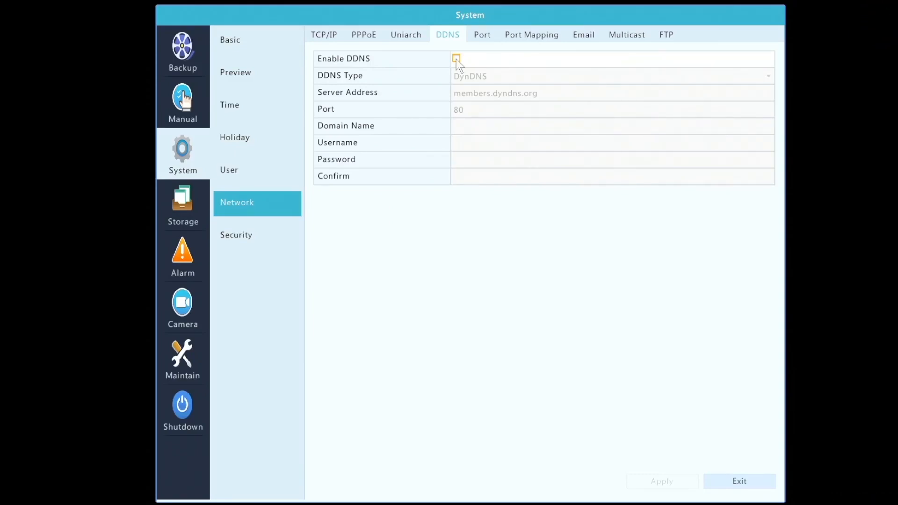
click(403, 40)
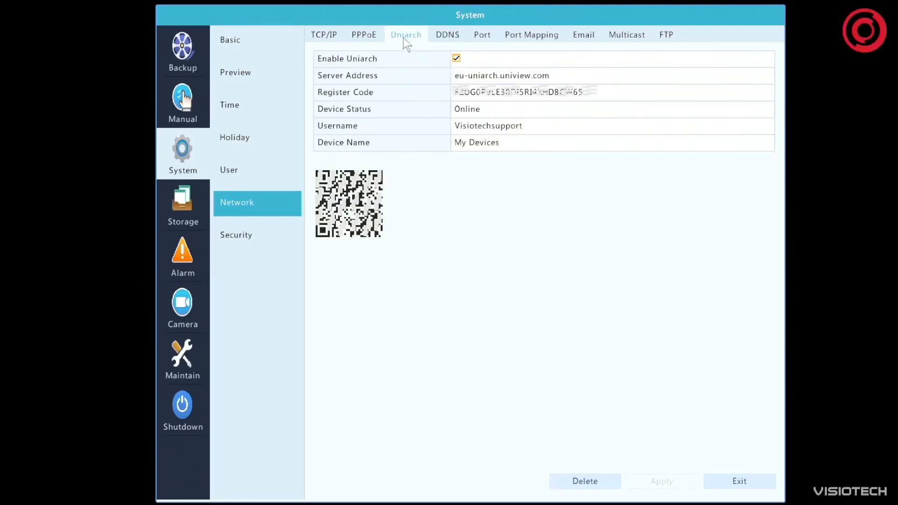
click(448, 38)
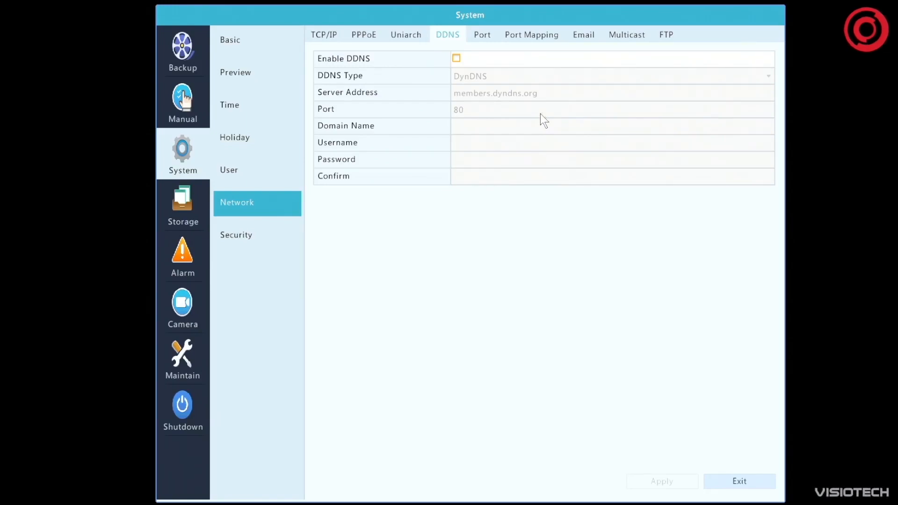
click(484, 38)
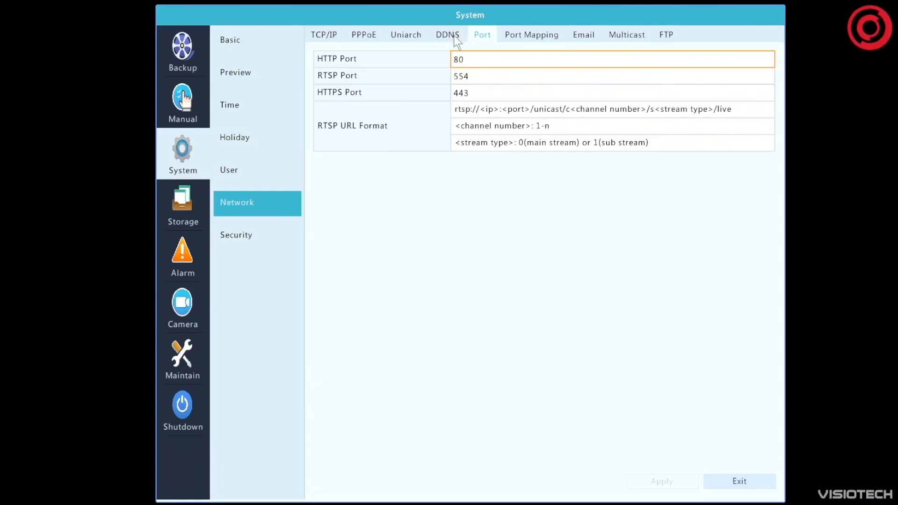
click(532, 35)
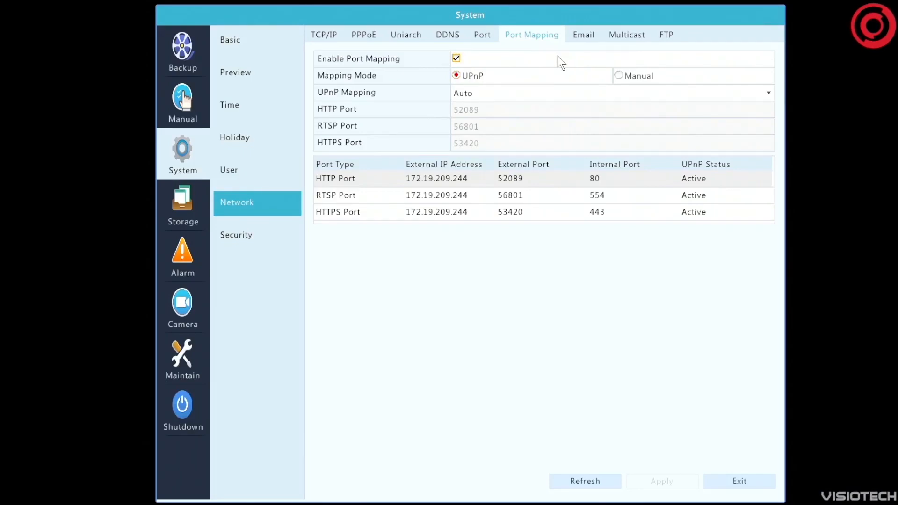
click(591, 35)
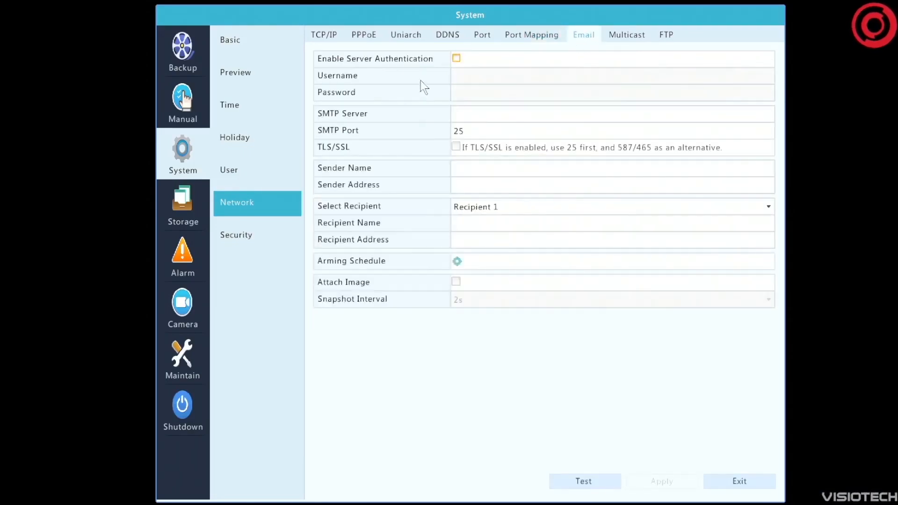
click(634, 36)
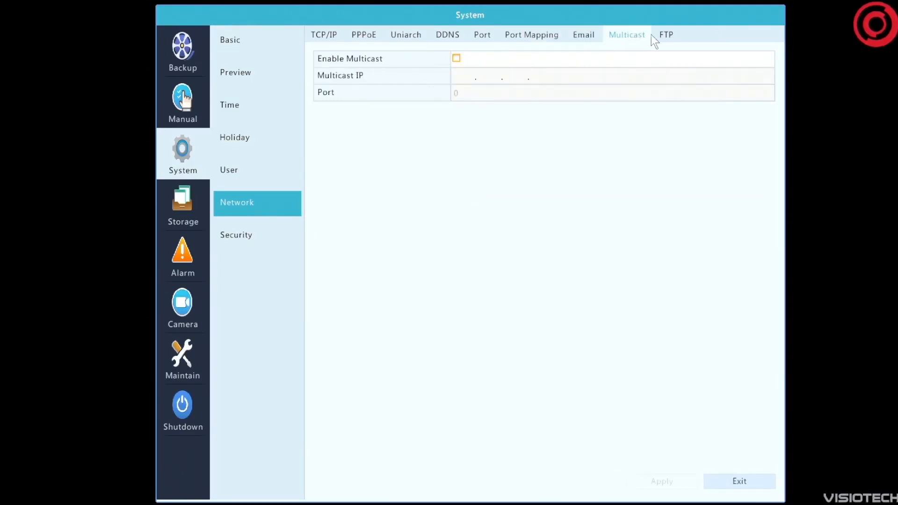
click(670, 39)
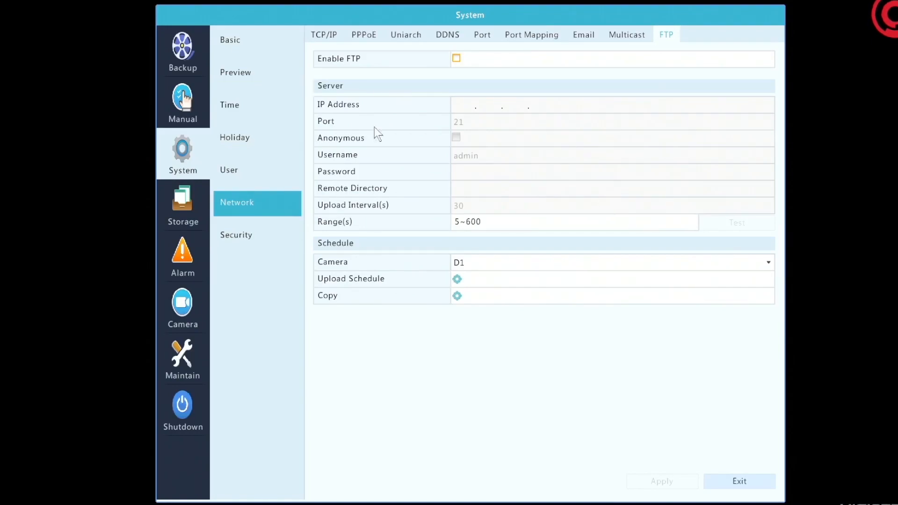
Try enabling IP control with the Whitelist type in the security settings, and revert to Blacklist with IP control disabled
click(243, 235)
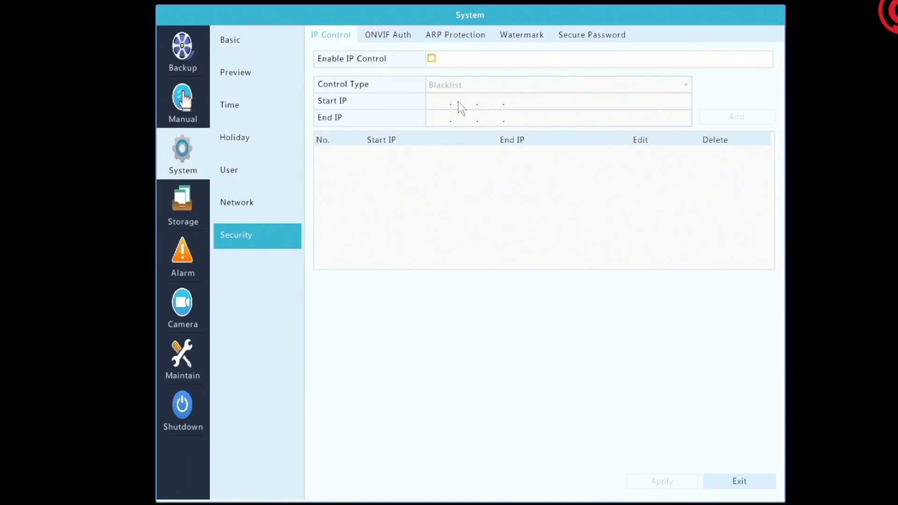
click(431, 59)
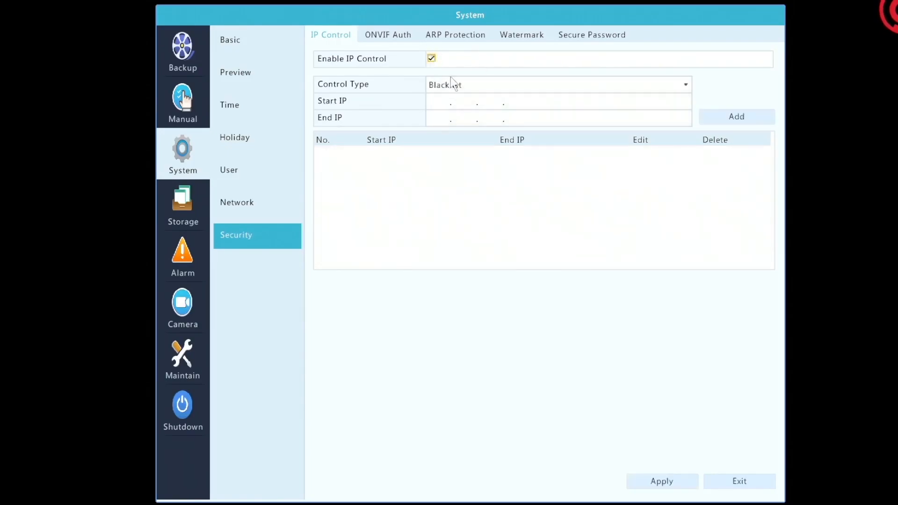
click(474, 89)
click(474, 112)
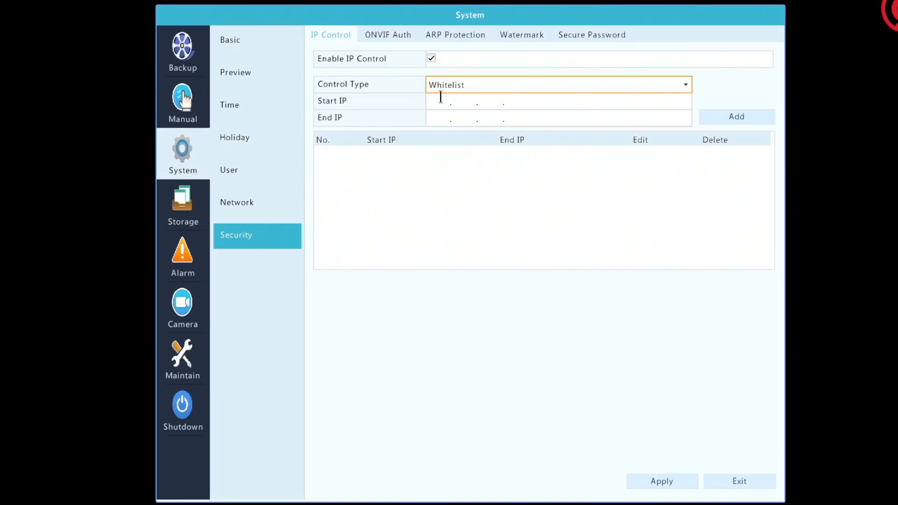
click(520, 87)
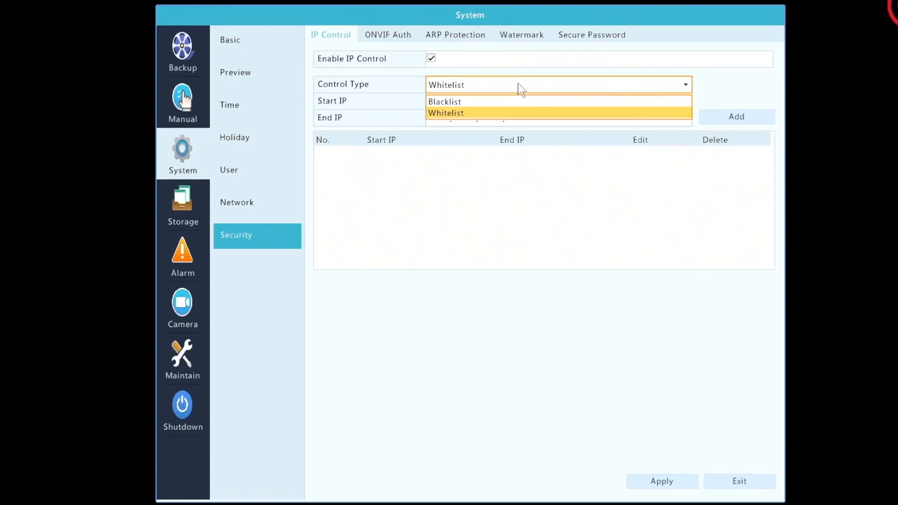
click(493, 84)
click(492, 84)
click(479, 105)
click(431, 58)
Review the ONVIF authentication, ARP protection and watermark security settings
click(388, 35)
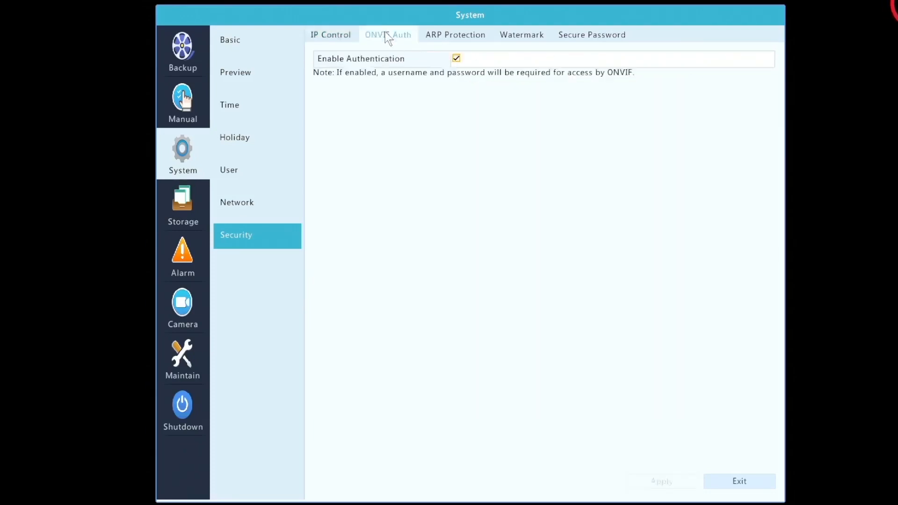
click(472, 40)
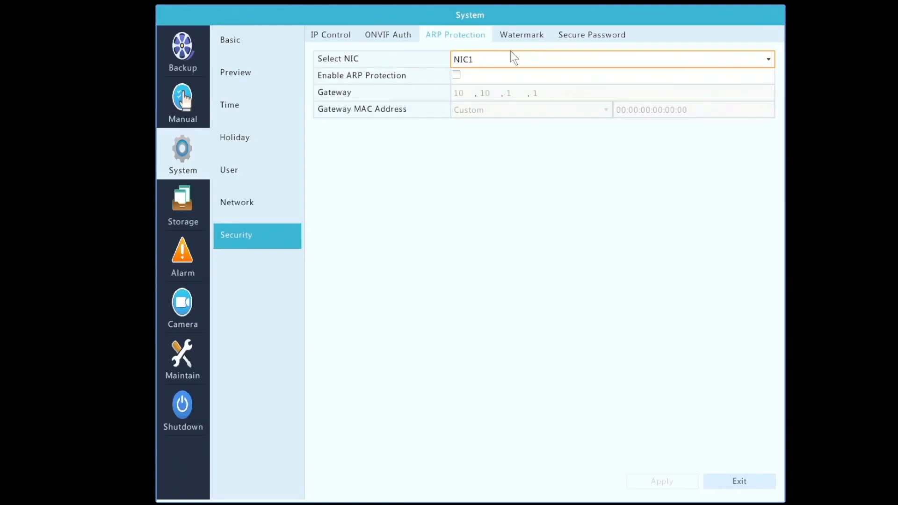
click(585, 55)
click(582, 55)
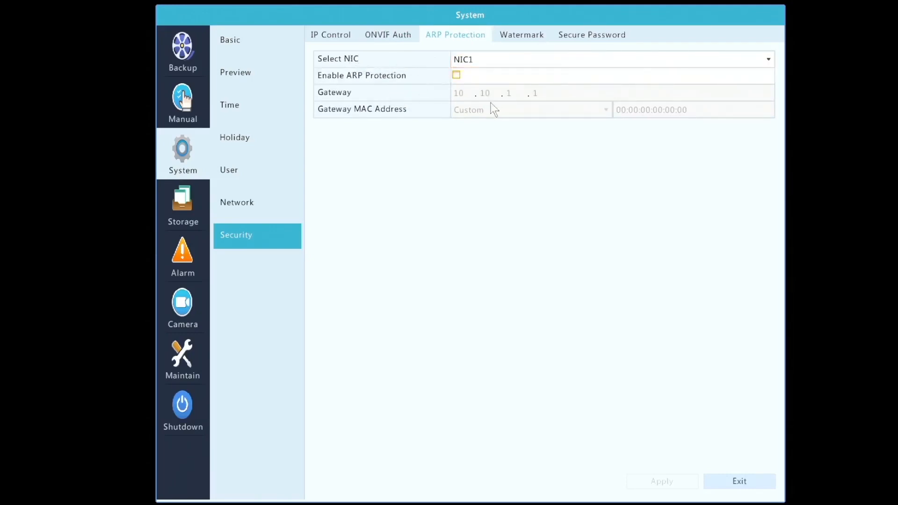
click(536, 35)
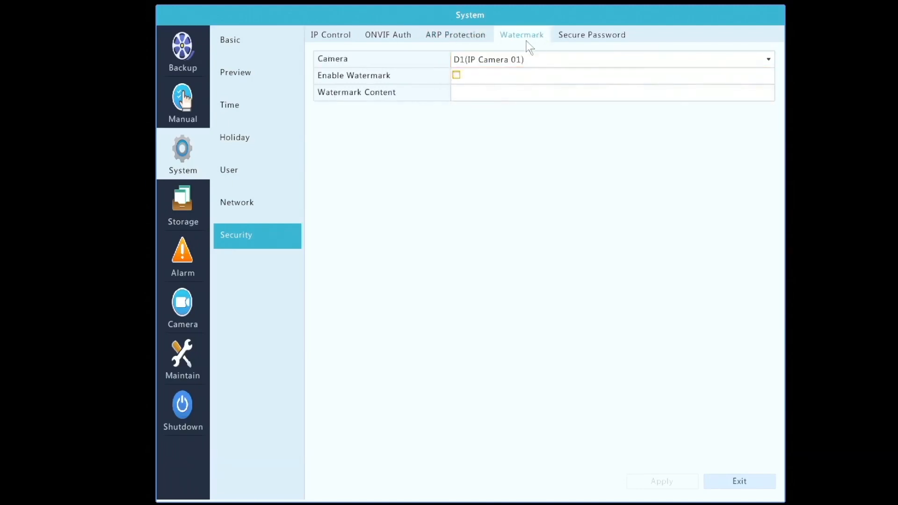
Try the Enhanced Password mode in the secure password settings, and switch back to Friendly Password
click(588, 35)
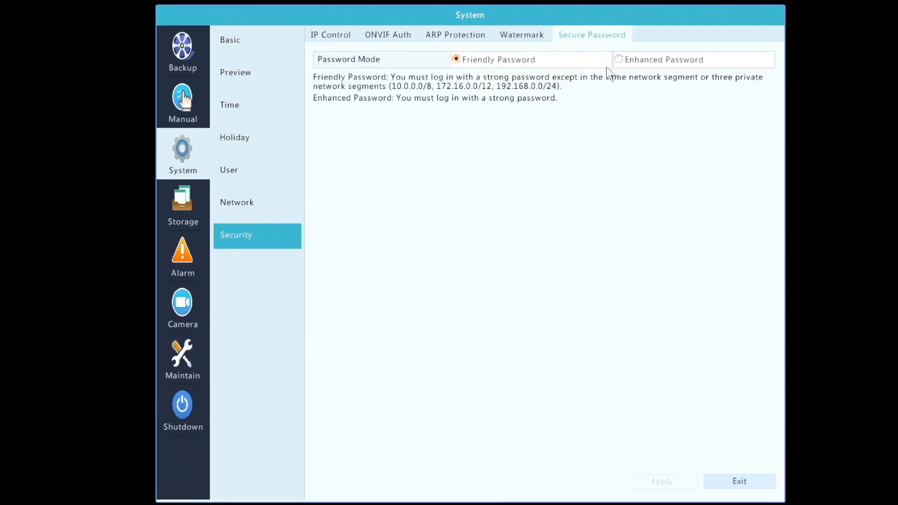
click(616, 59)
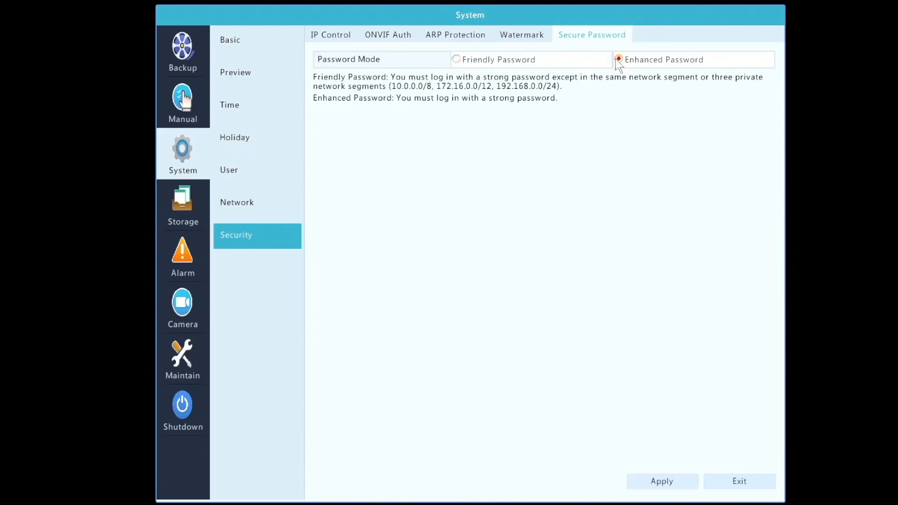
click(455, 60)
click(621, 59)
click(455, 58)
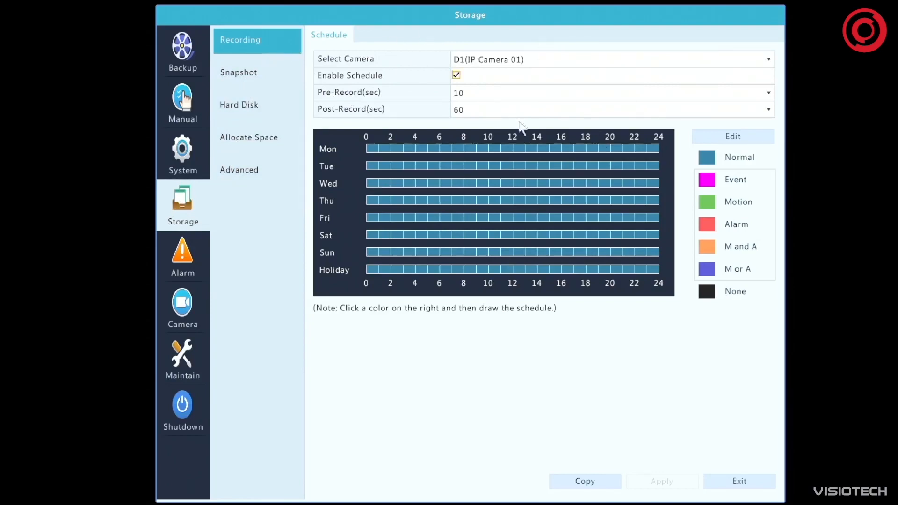
For D4(IP Camera 04), set the recording schedule to Motion from 8 to 18 on Monday, Tuesday and Wednesday
click(501, 59)
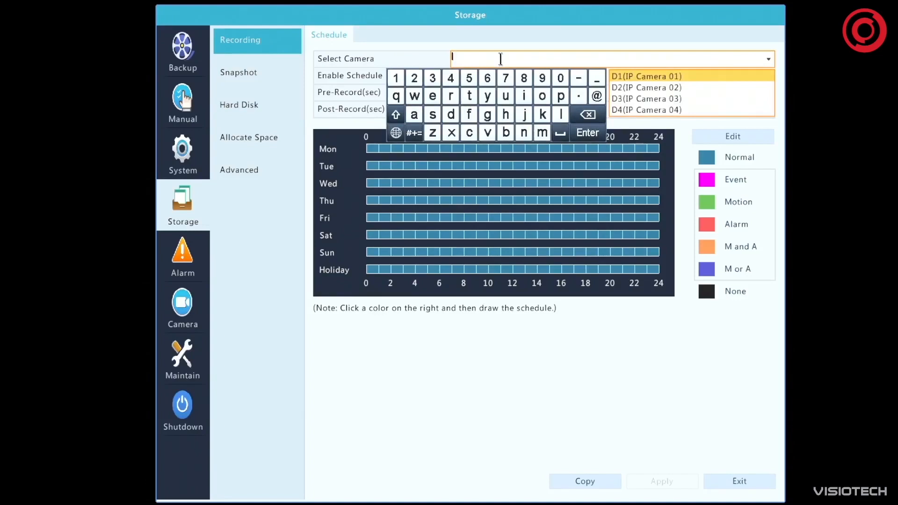
click(654, 110)
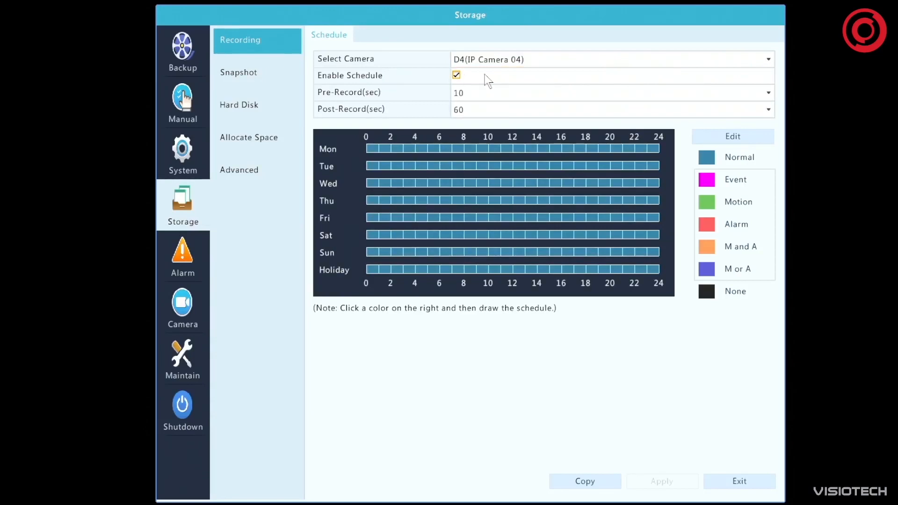
click(456, 76)
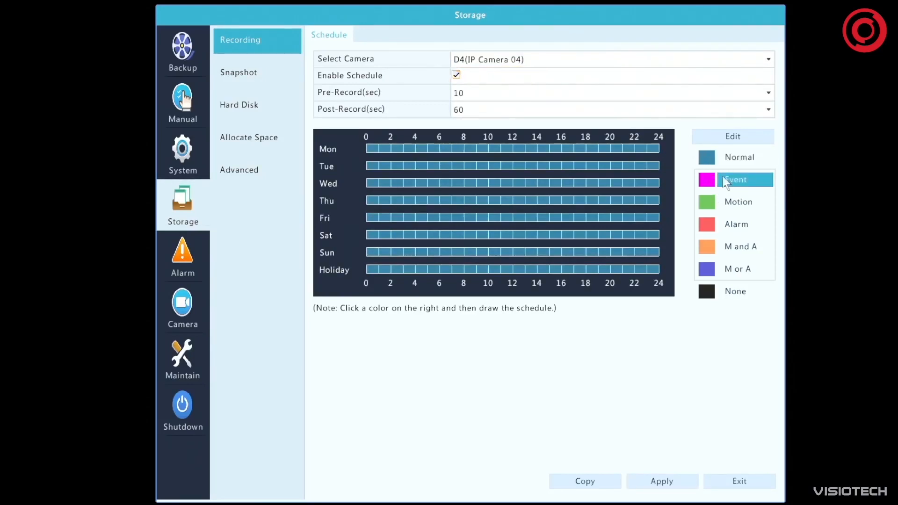
click(737, 288)
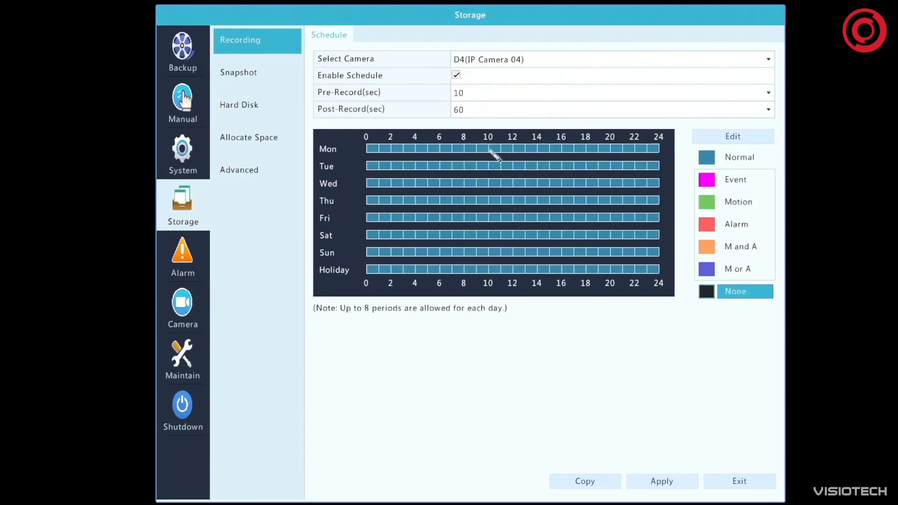
click(737, 203)
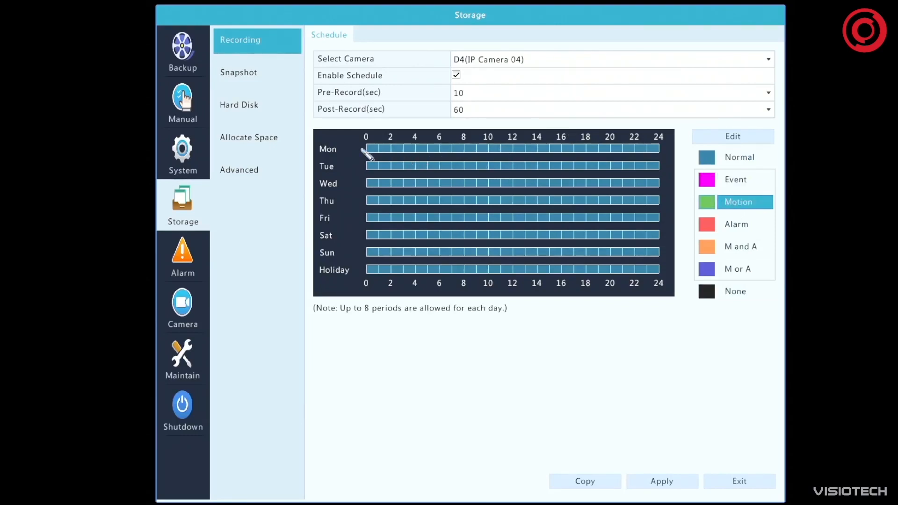
drag(469, 148, 579, 151)
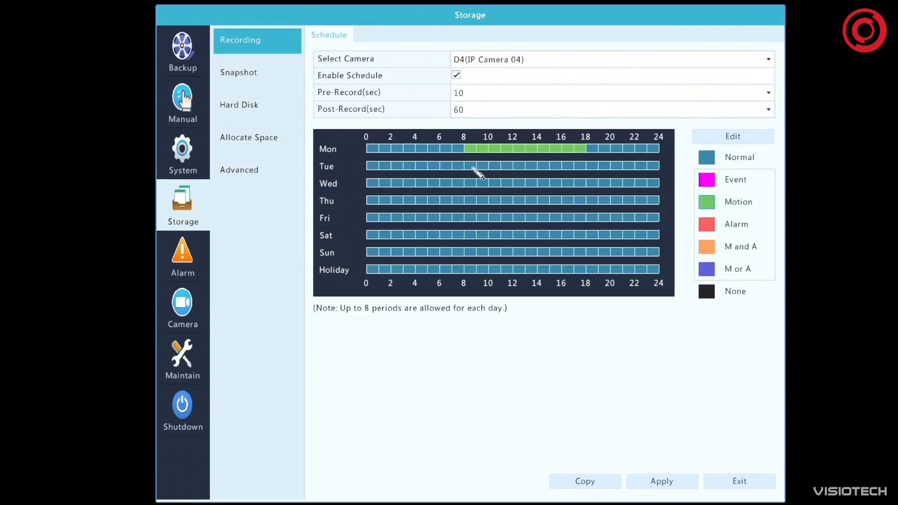
drag(473, 168, 583, 169)
drag(474, 183, 584, 184)
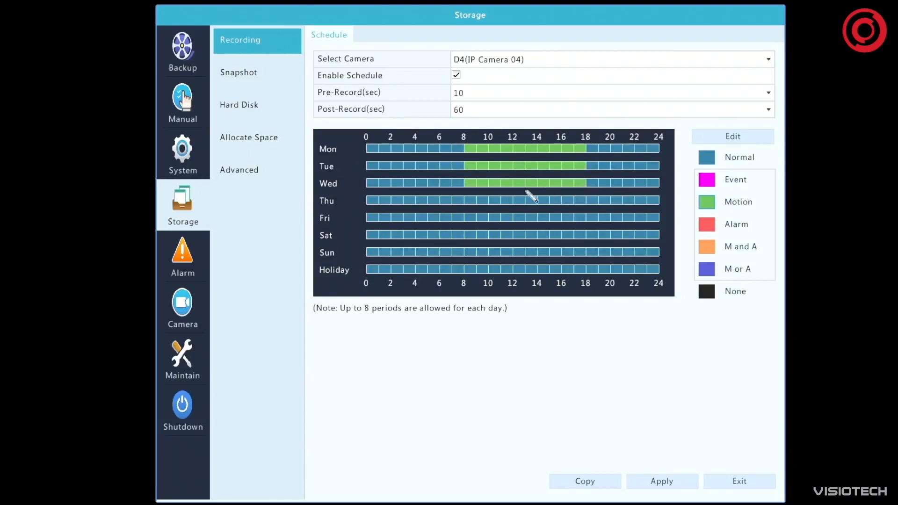
Set the D4 recording schedule to M and A from 8 to 18 on Thursday and Friday, and apply the schedule
click(744, 228)
click(738, 246)
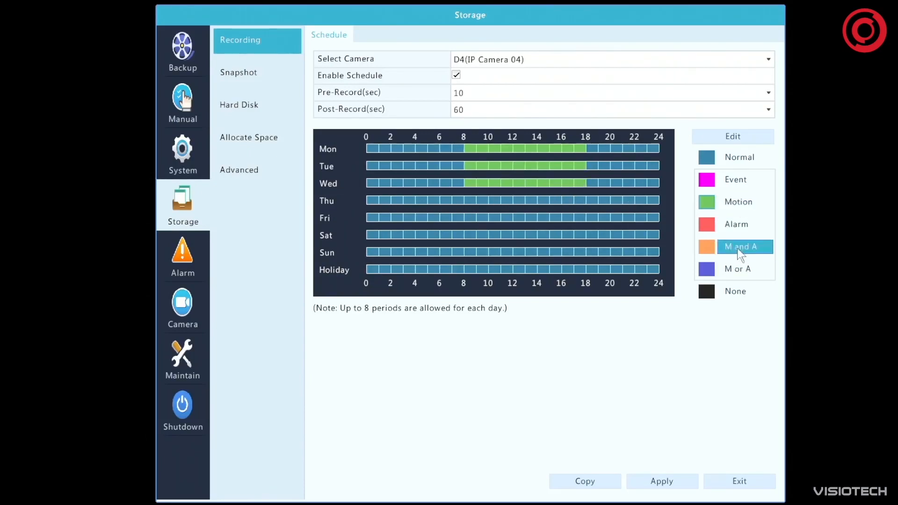
drag(469, 200, 588, 201)
drag(474, 218, 588, 218)
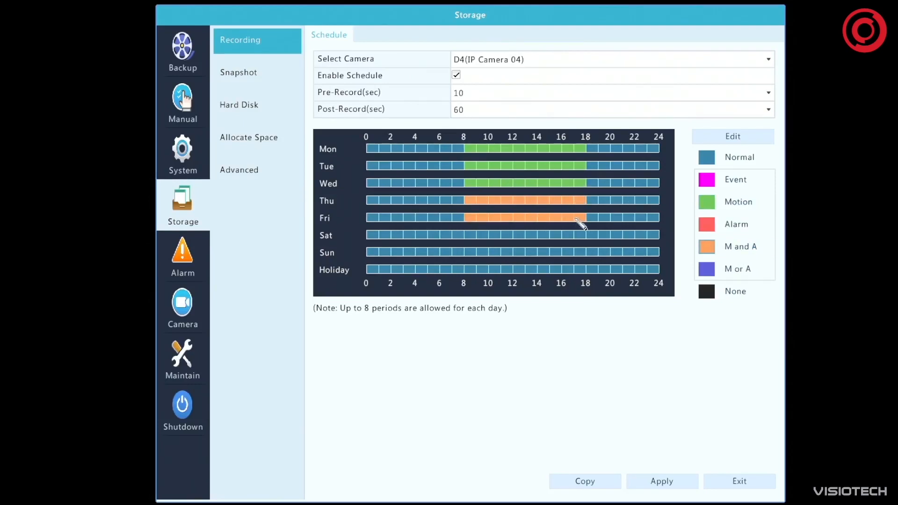
click(743, 291)
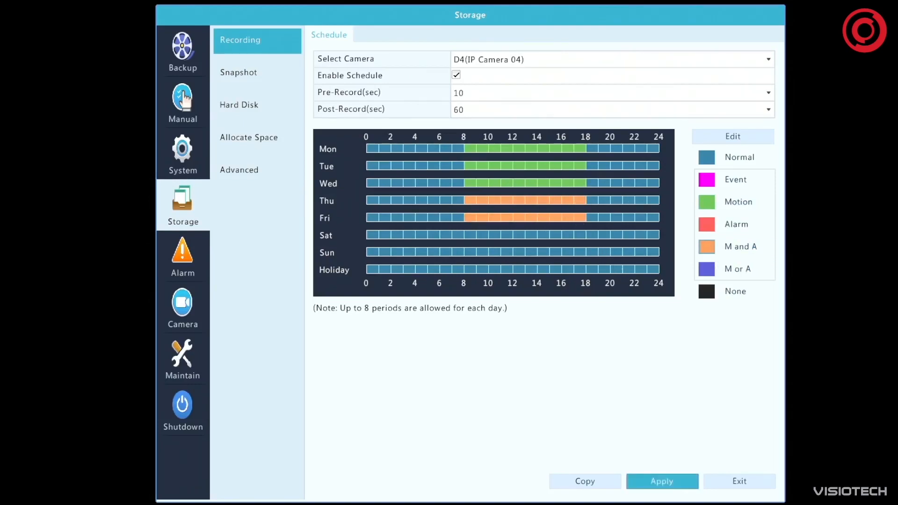
click(662, 479)
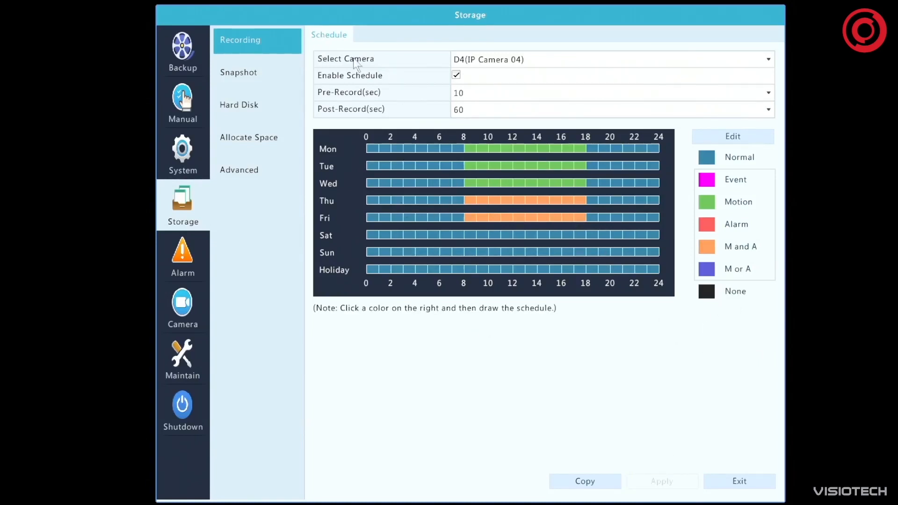
Enable the snapshot schedule for D1(IP Camera 01), and show the snapshot schedule of D3(IP Camera 03)
click(626, 61)
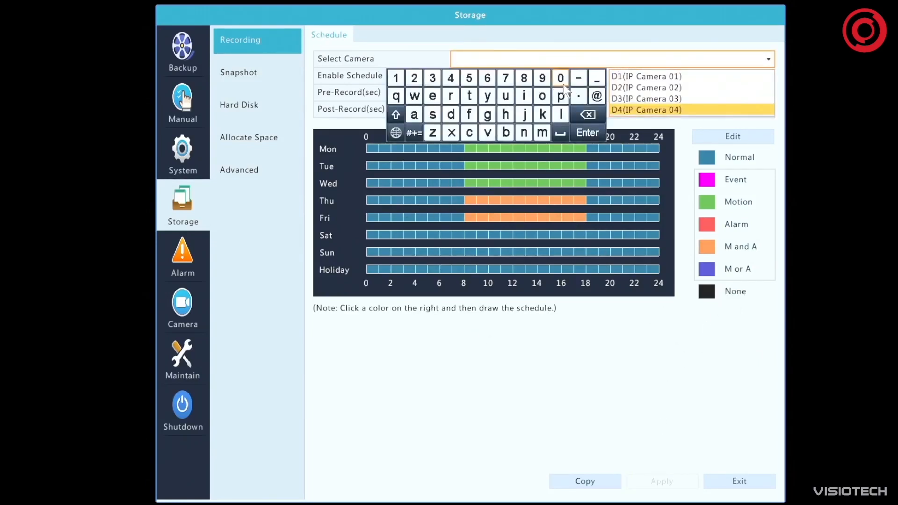
click(637, 76)
click(250, 76)
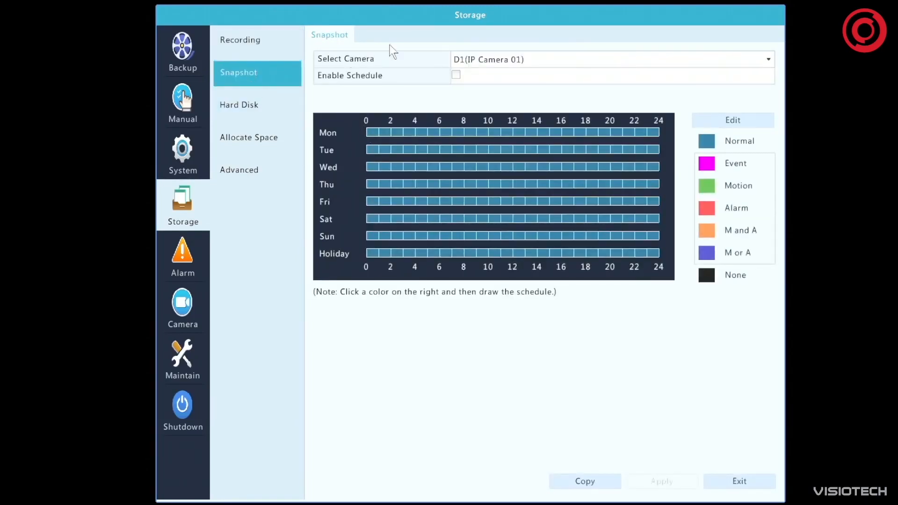
click(457, 76)
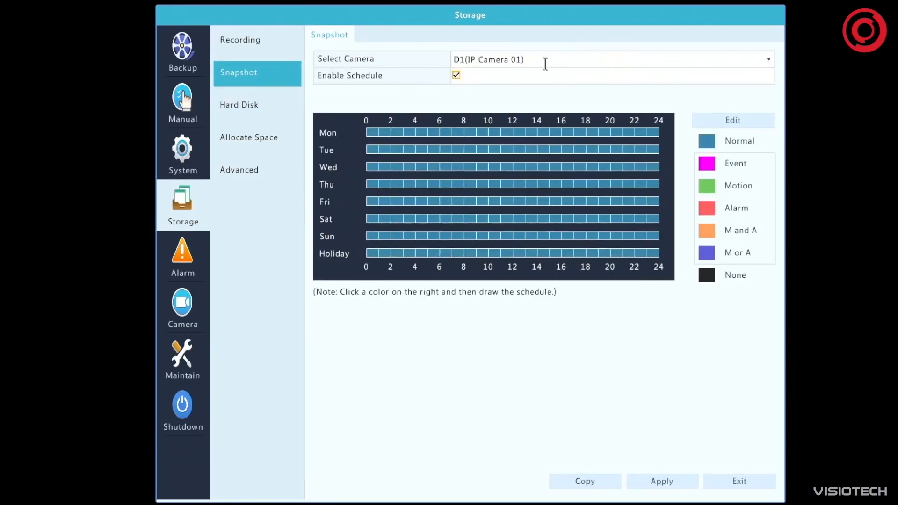
click(544, 61)
click(670, 101)
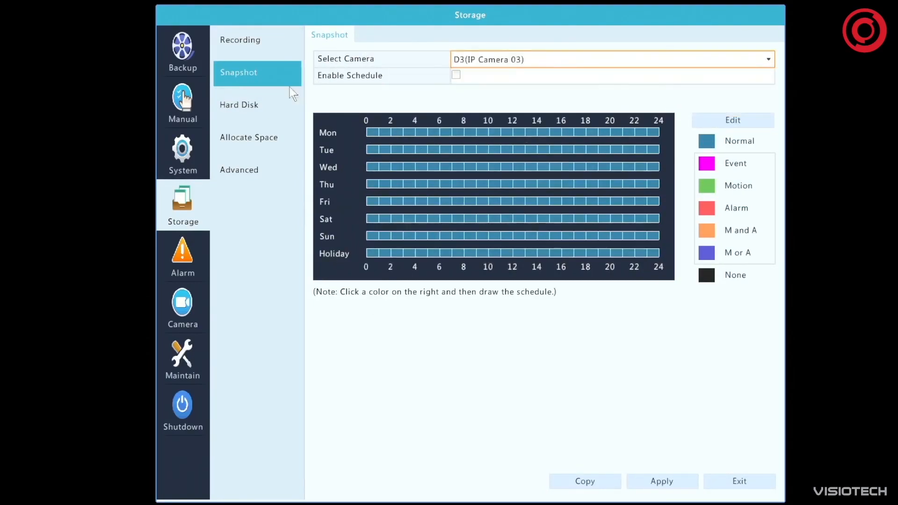
Review the Property options of hard disk 1, and leave its settings without saving
click(277, 106)
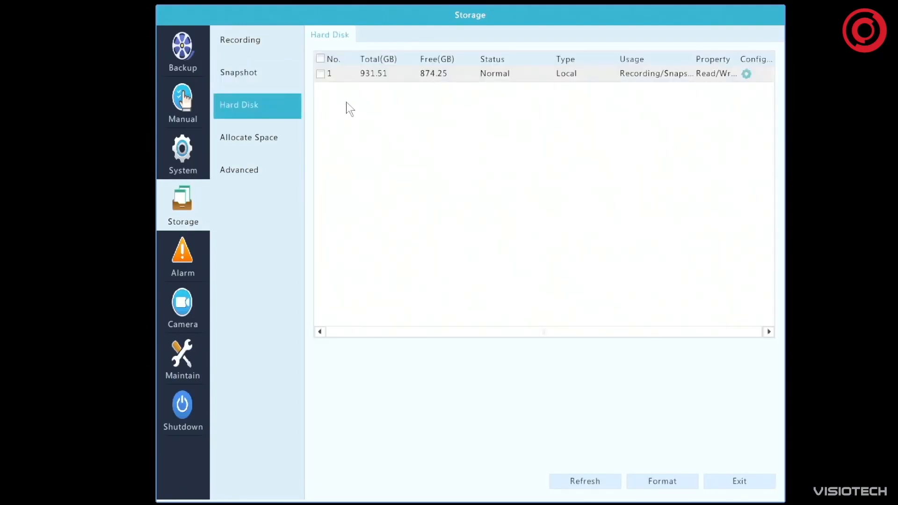
click(321, 74)
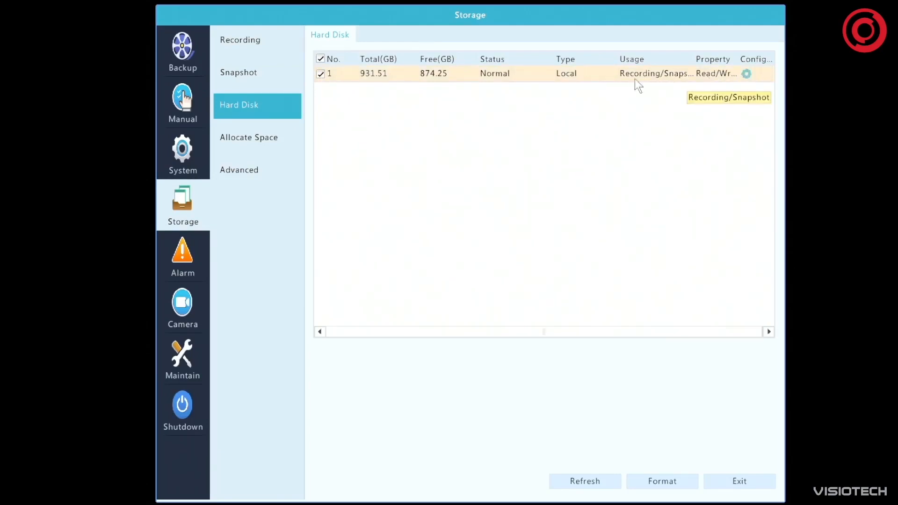
click(746, 74)
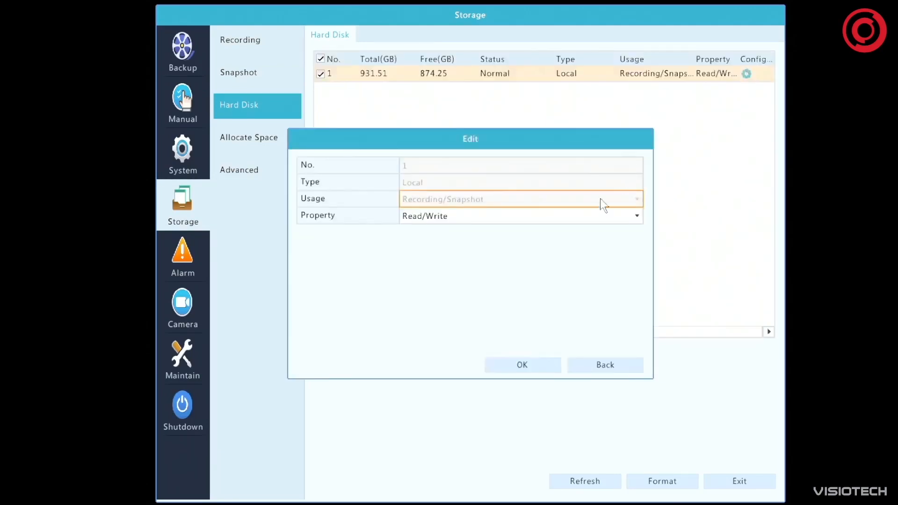
click(487, 215)
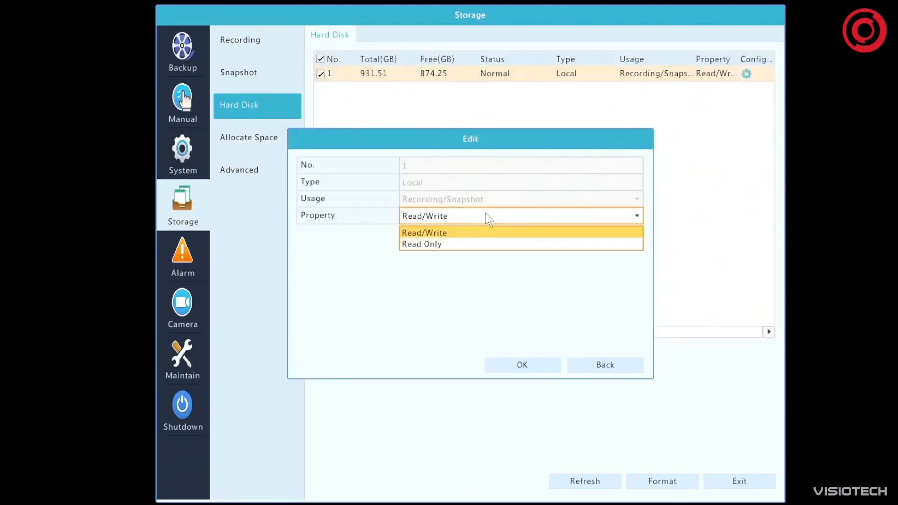
click(442, 232)
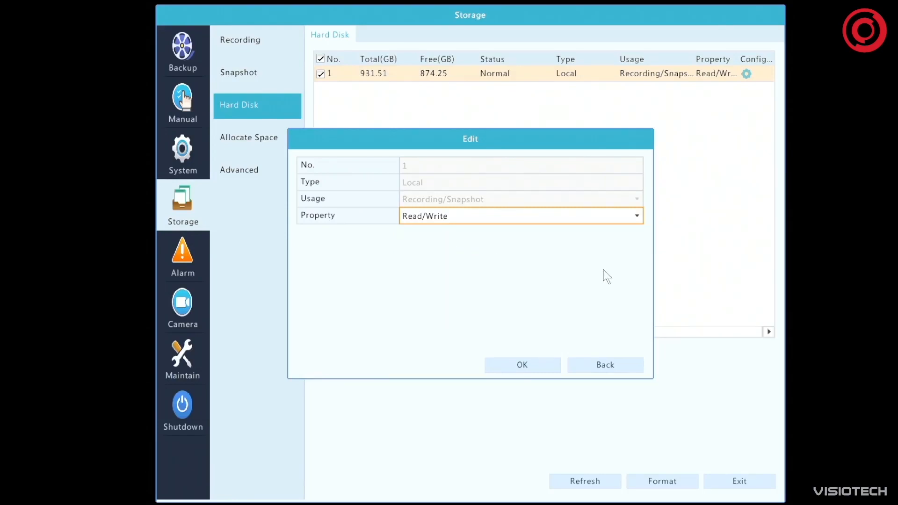
click(613, 364)
Examine the space allocation of cameras D1 to D4 and the advanced HDD Full setting
click(243, 144)
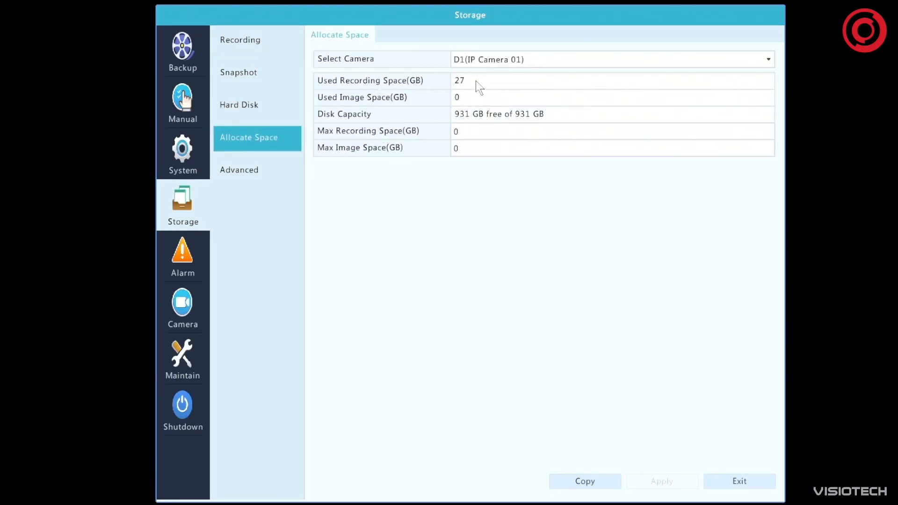
click(553, 58)
click(619, 77)
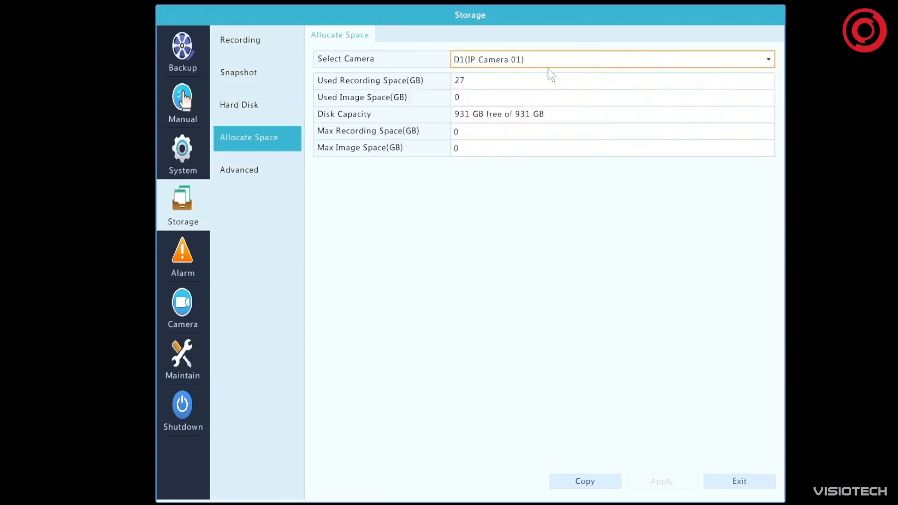
click(555, 58)
click(625, 88)
click(534, 59)
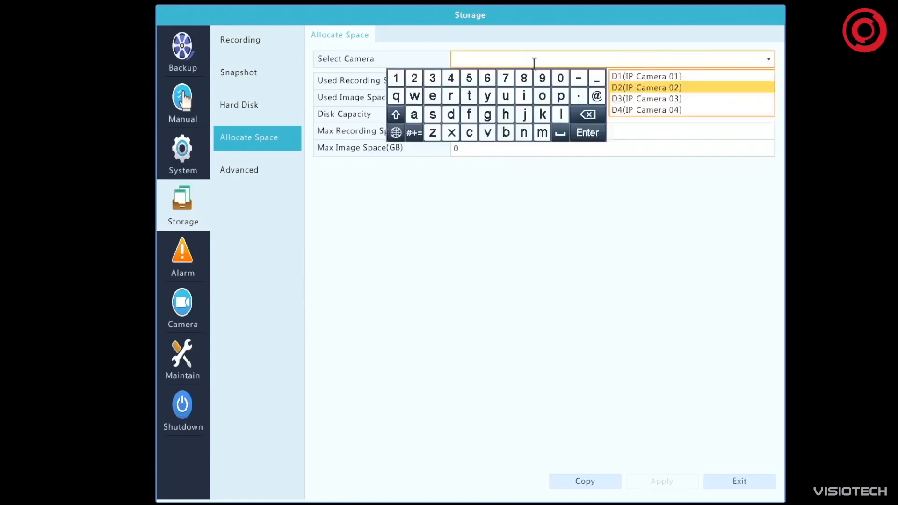
click(629, 99)
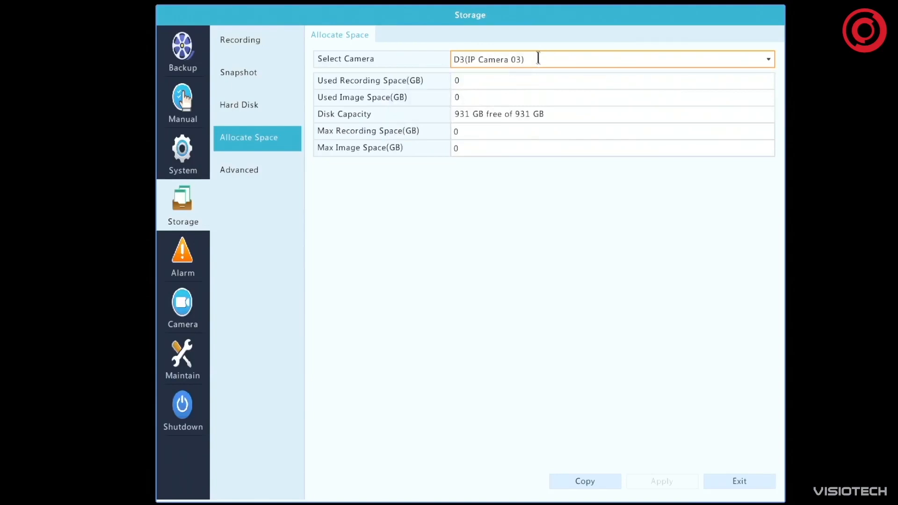
click(538, 58)
click(628, 109)
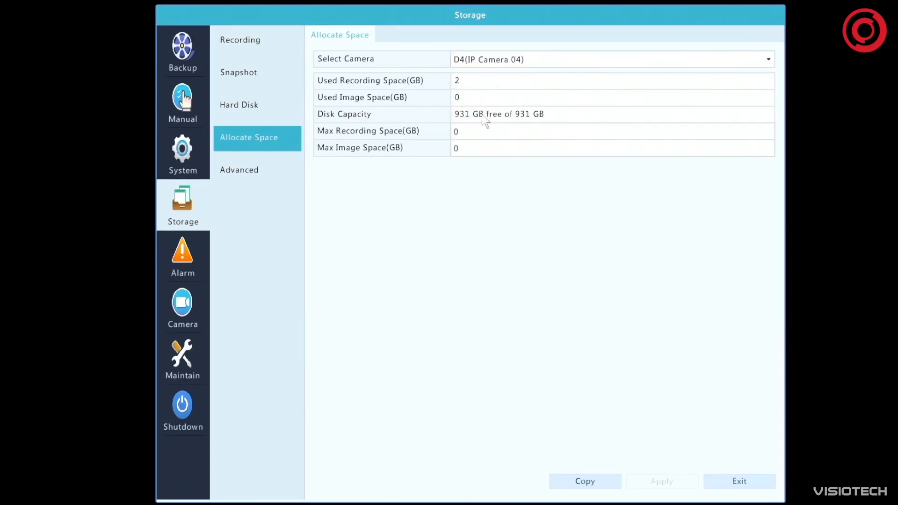
click(246, 177)
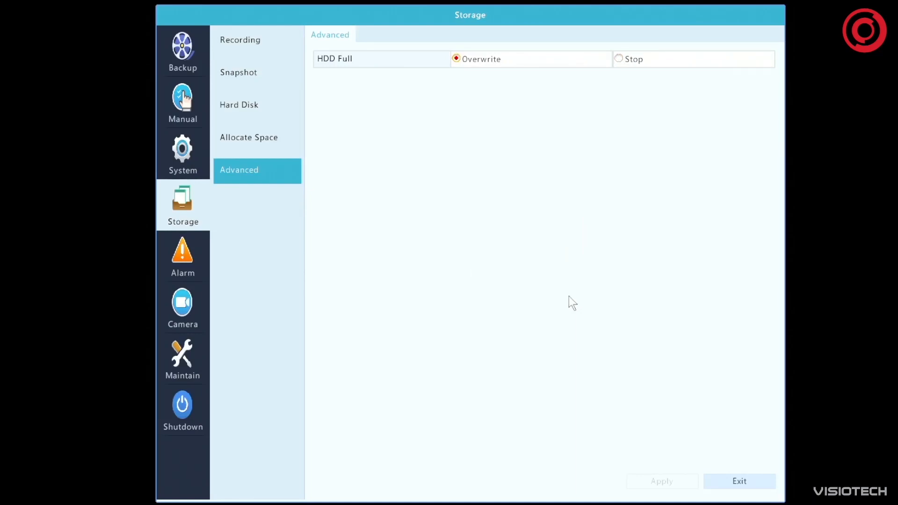
Try clearing a block of D1's motion detection area and restore it, and raise the motion sensitivity to the maximum
click(200, 276)
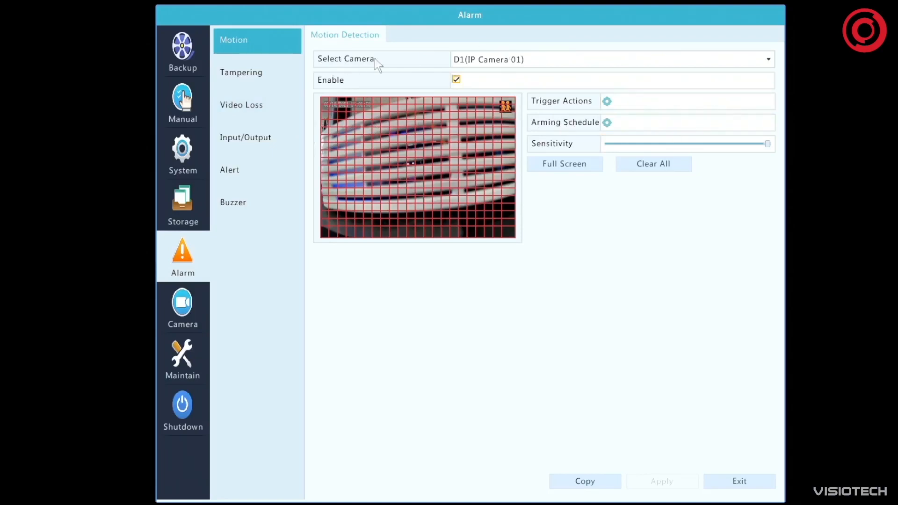
drag(337, 110, 440, 164)
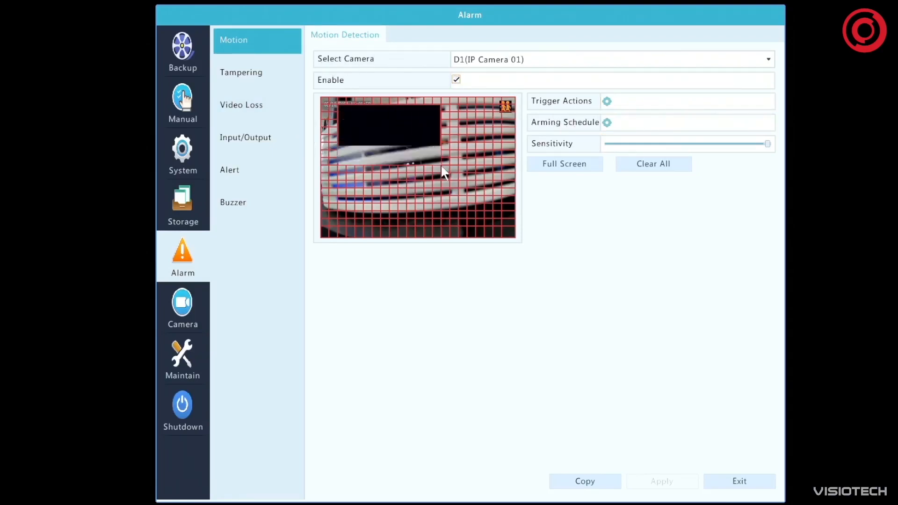
drag(342, 111, 342, 112)
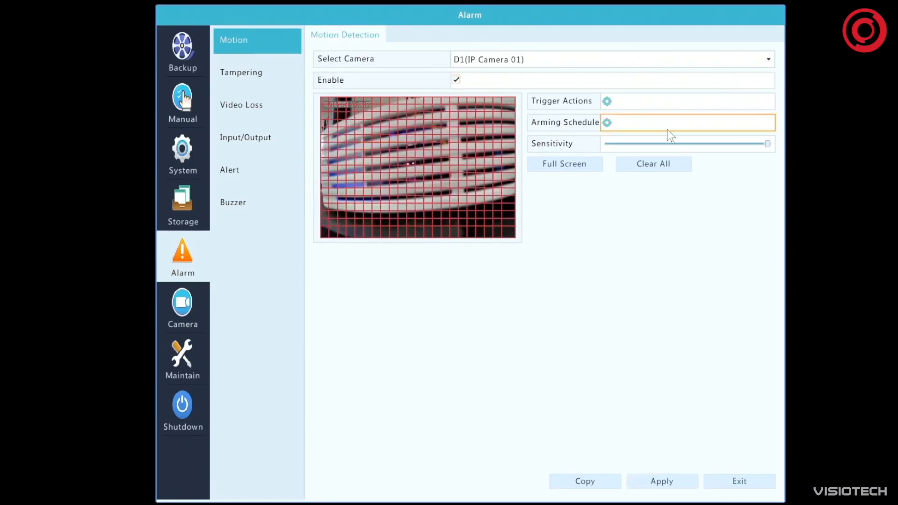
mouse_move(769, 146)
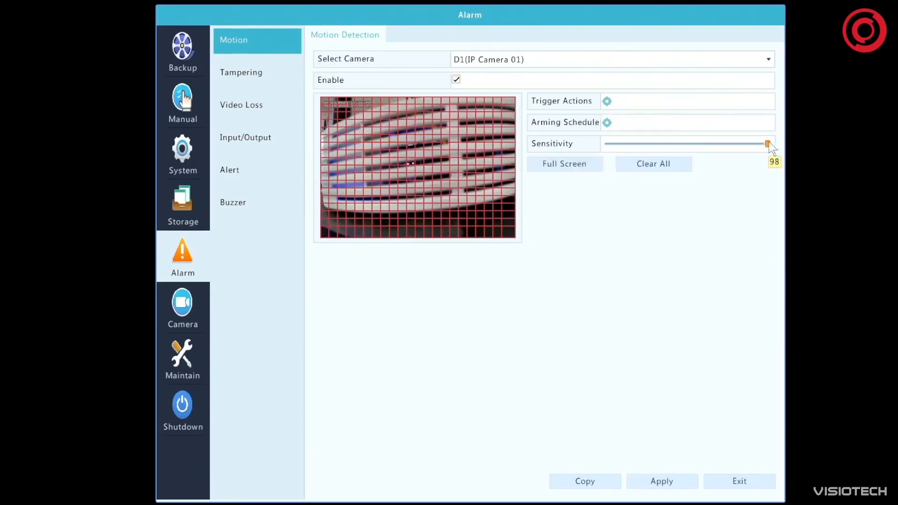
mouse_move(677, 156)
mouse_down()
mouse_move(777, 159)
mouse_move(684, 159)
mouse_up()
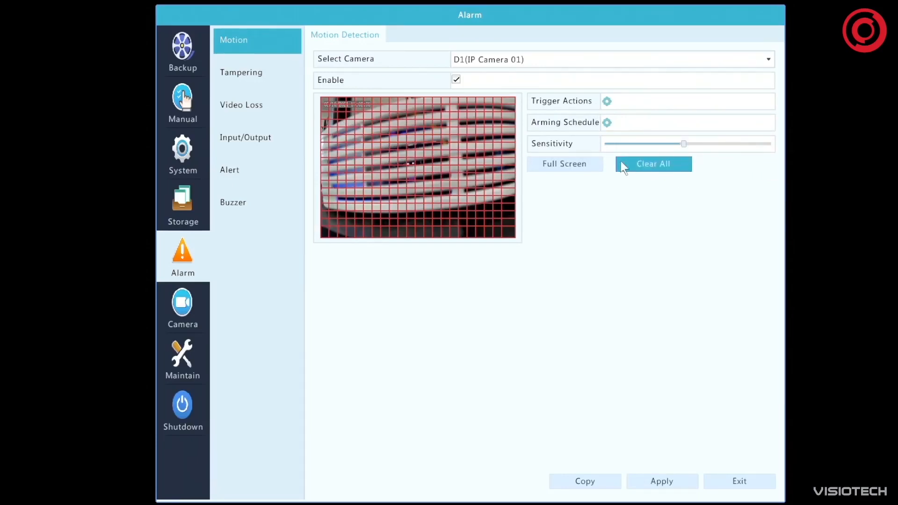
mouse_move(685, 143)
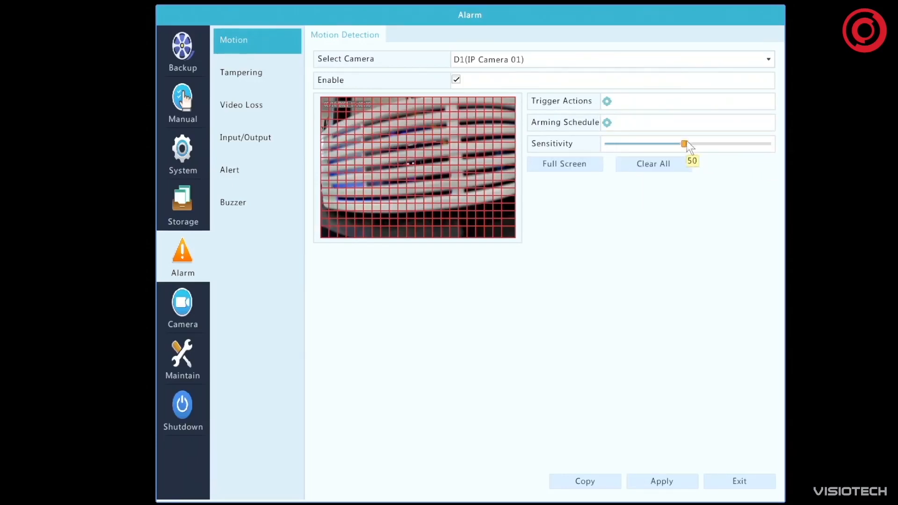
drag(684, 144, 779, 146)
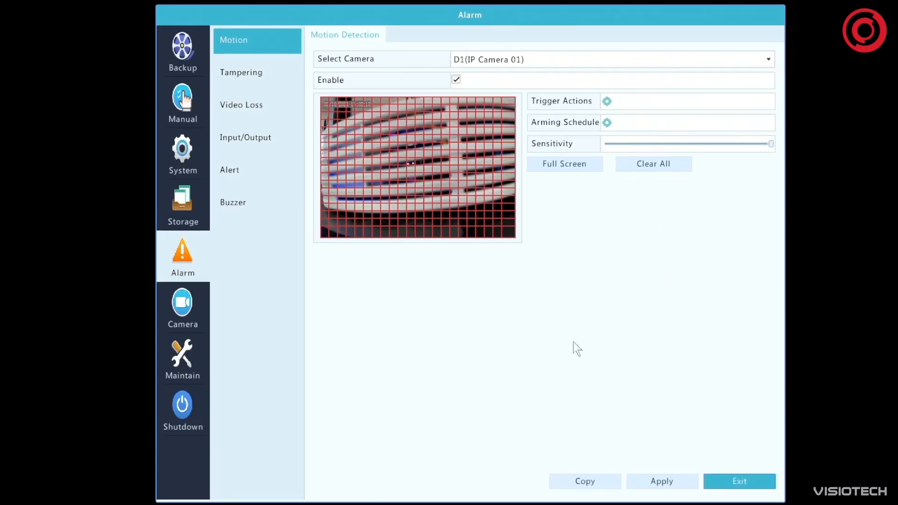
Enable tampering detection for D2(IP Camera 02), and raise its sensitivity to about the middle of the range
click(245, 71)
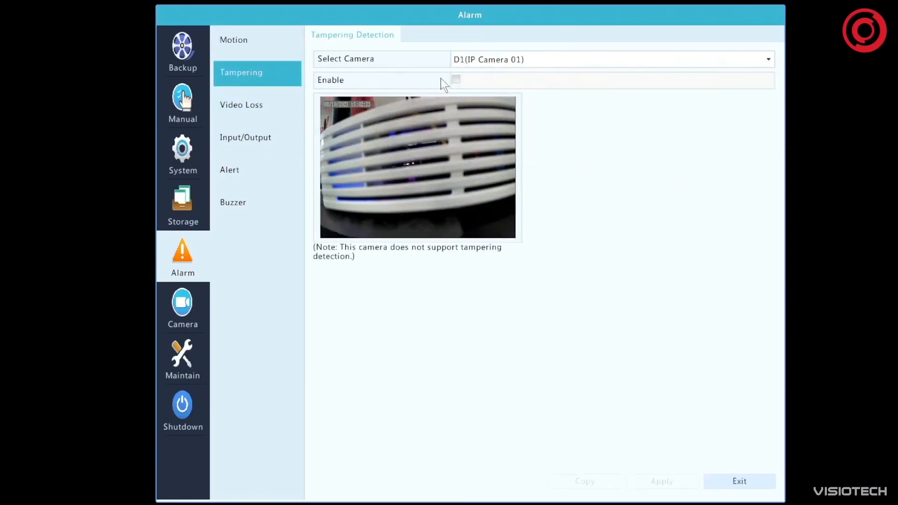
click(452, 79)
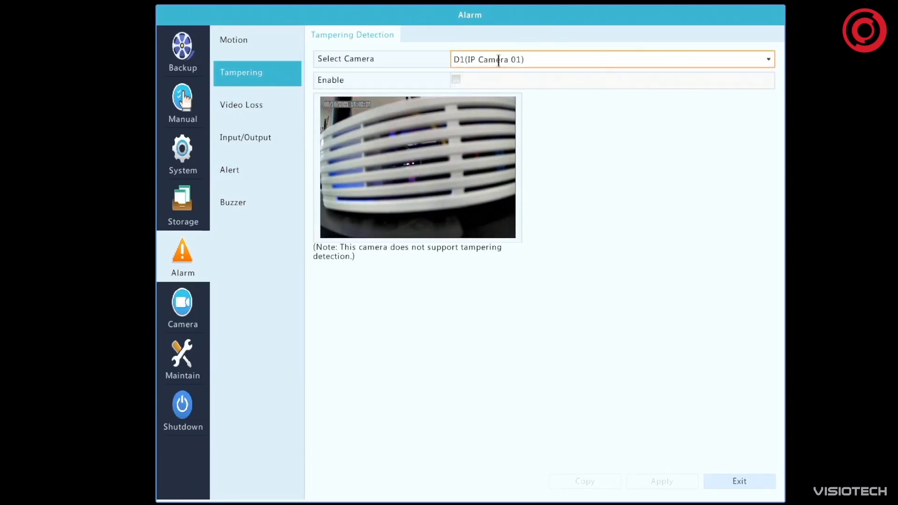
click(538, 57)
click(654, 88)
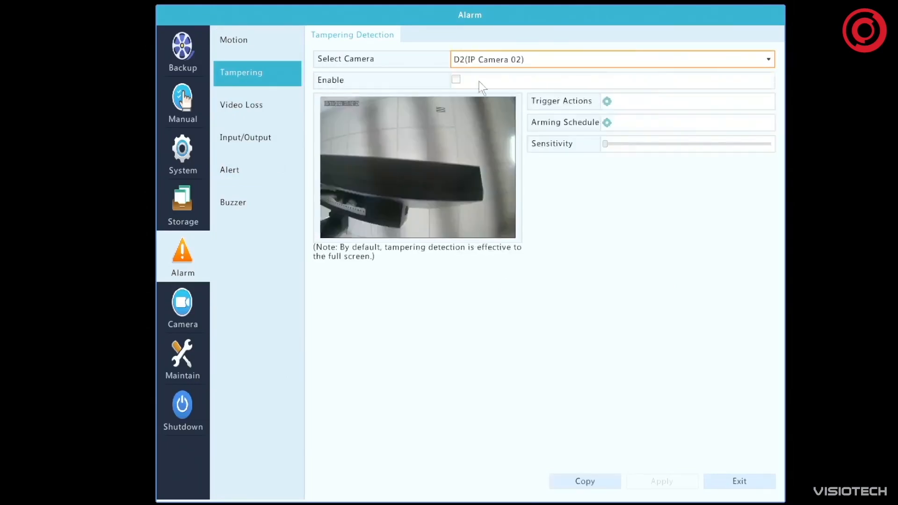
click(456, 79)
mouse_move(606, 145)
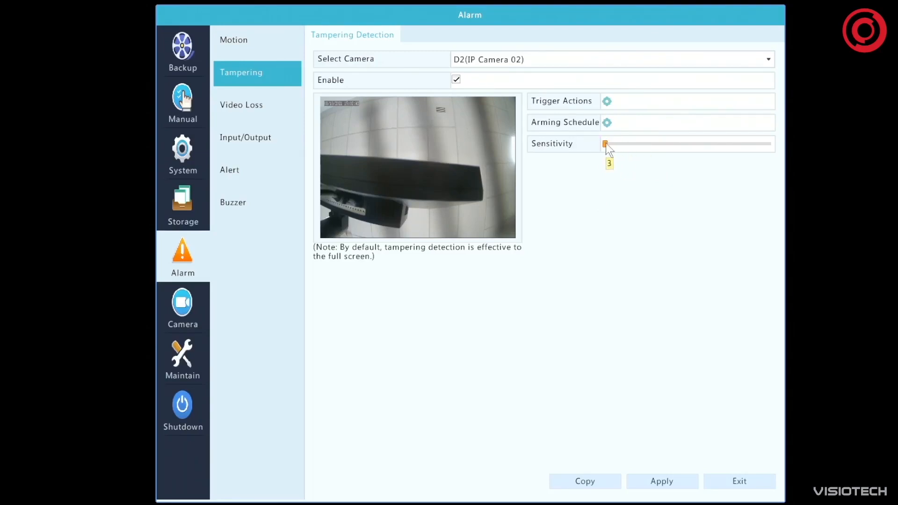
click(686, 144)
Review the video loss alarm status of cameras D1 to D4, and try opening the Input/Output alarm settings
click(243, 107)
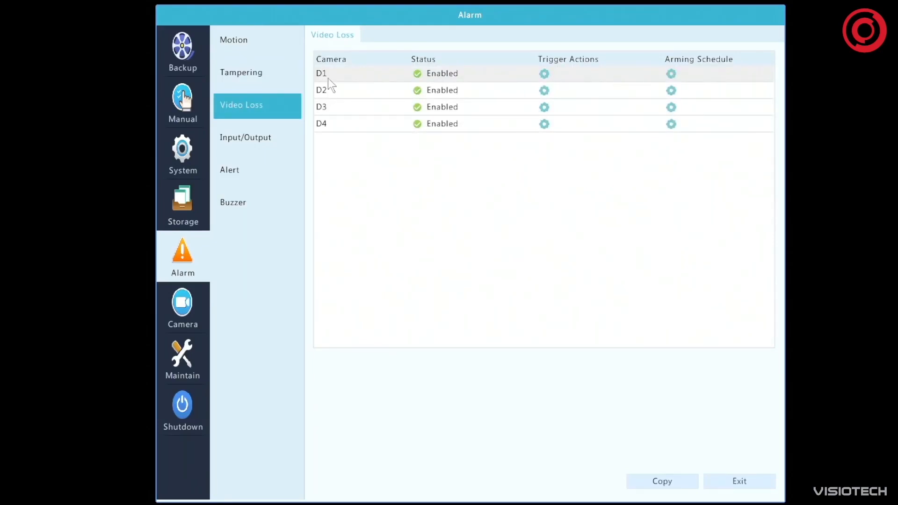
click(279, 138)
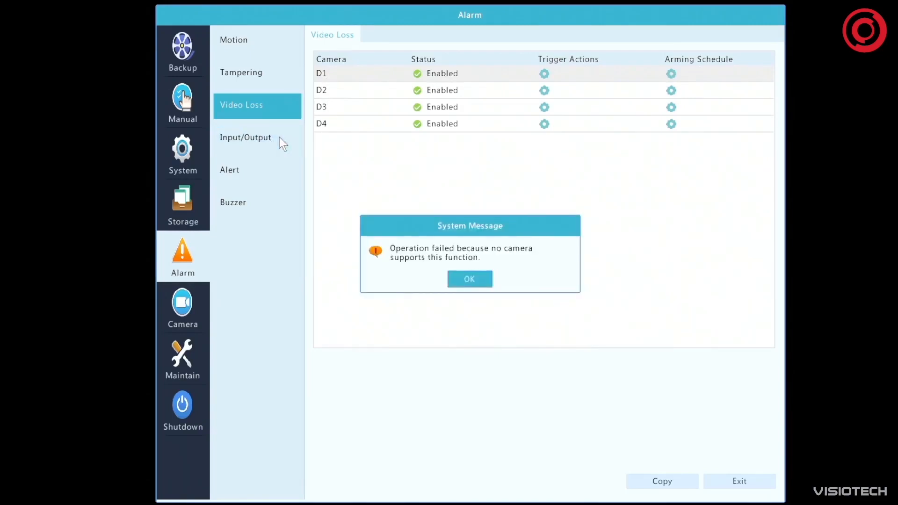
click(474, 279)
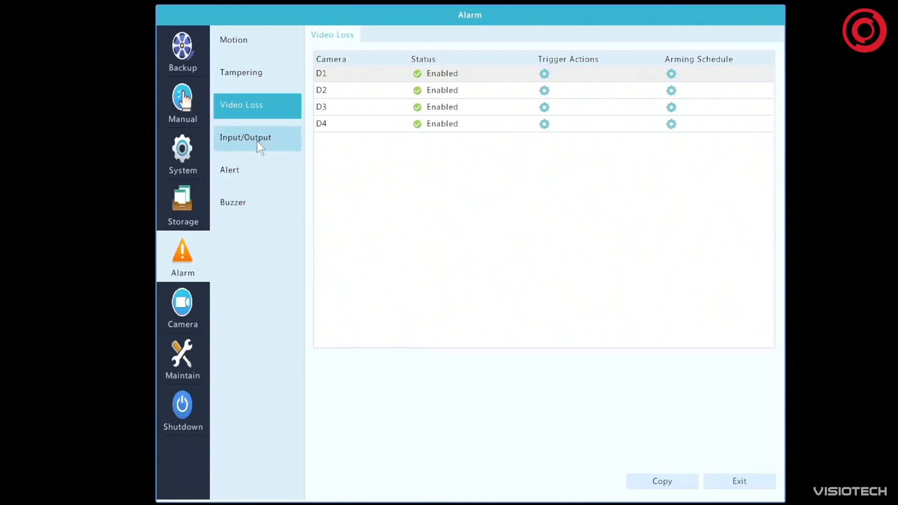
Toggle the Pop-up Window and Buzzer actions for the IP Conflict alert
click(227, 169)
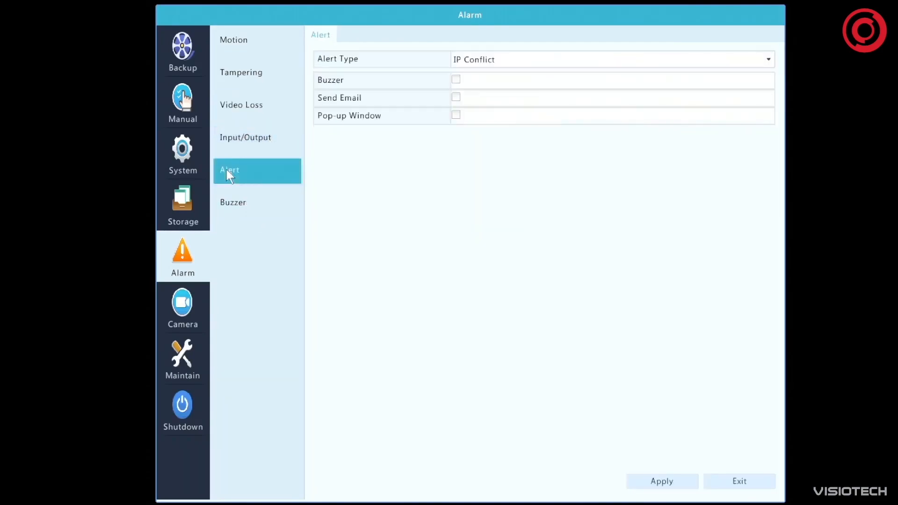
click(498, 59)
click(497, 59)
click(454, 115)
click(456, 79)
Examine the alert actions for Network Disconnected, Disk Offline, Disk Abnormal and Illegal Access
click(500, 57)
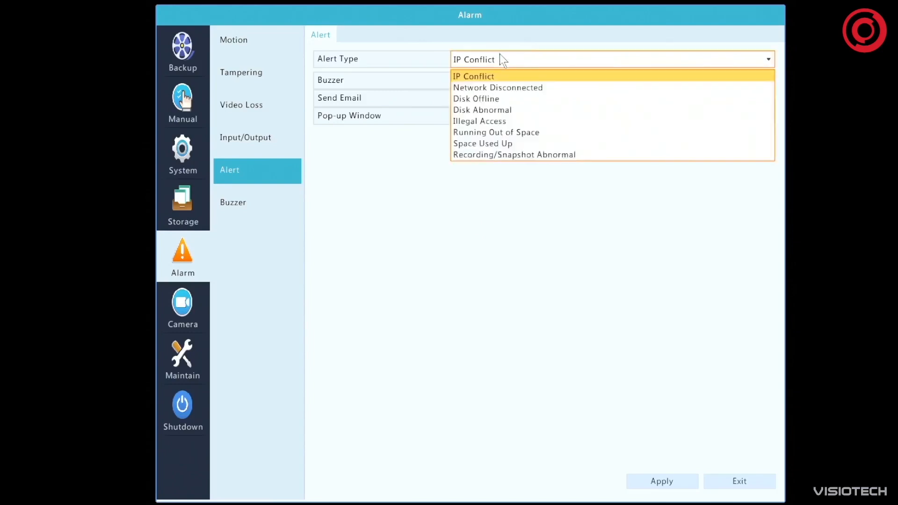
click(529, 89)
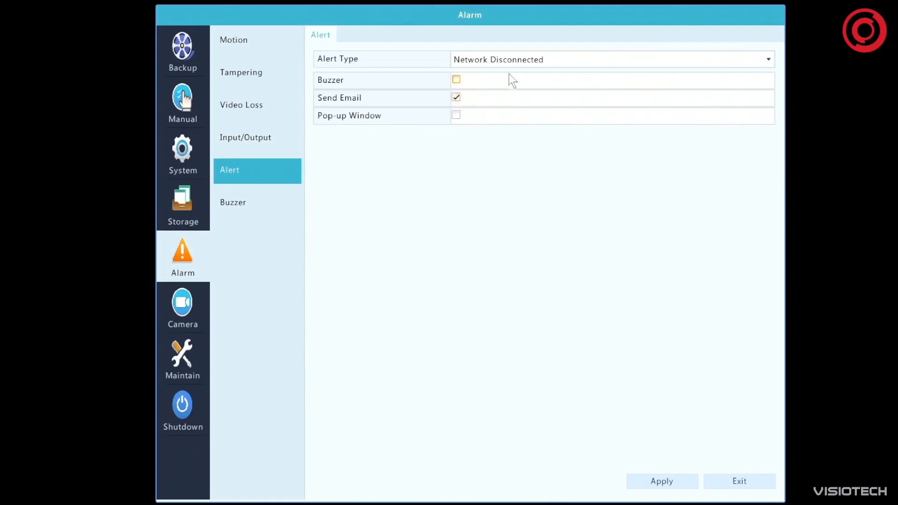
click(523, 60)
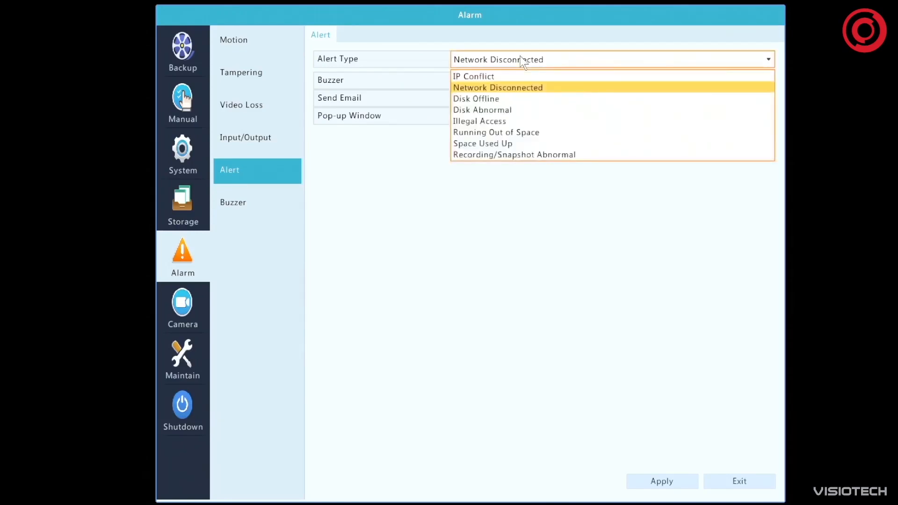
click(522, 61)
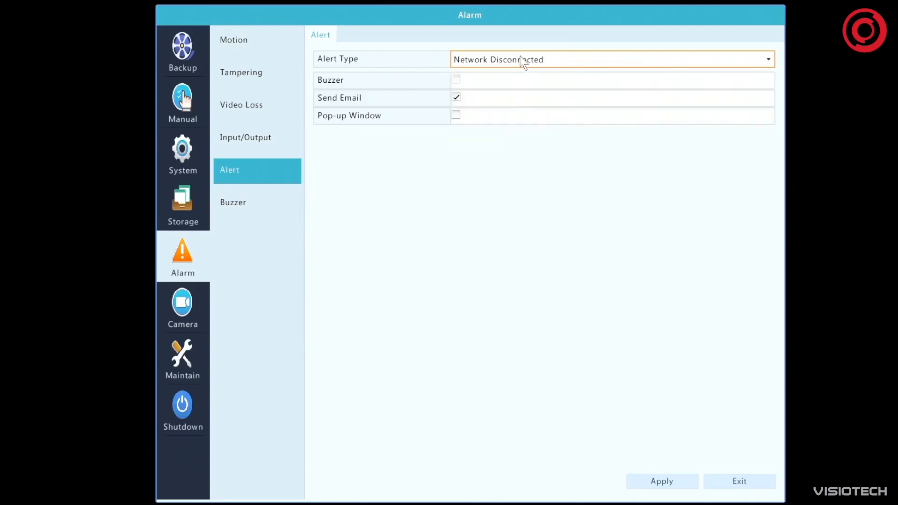
click(524, 60)
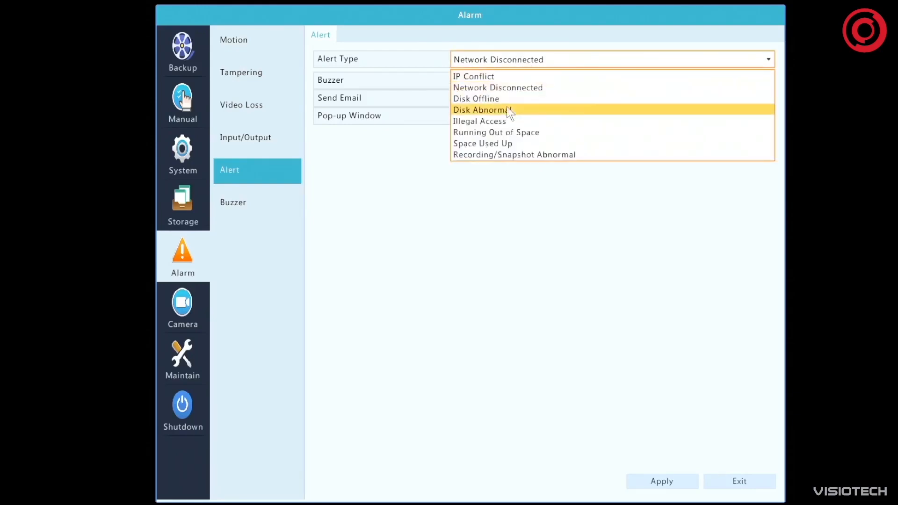
click(506, 100)
click(517, 62)
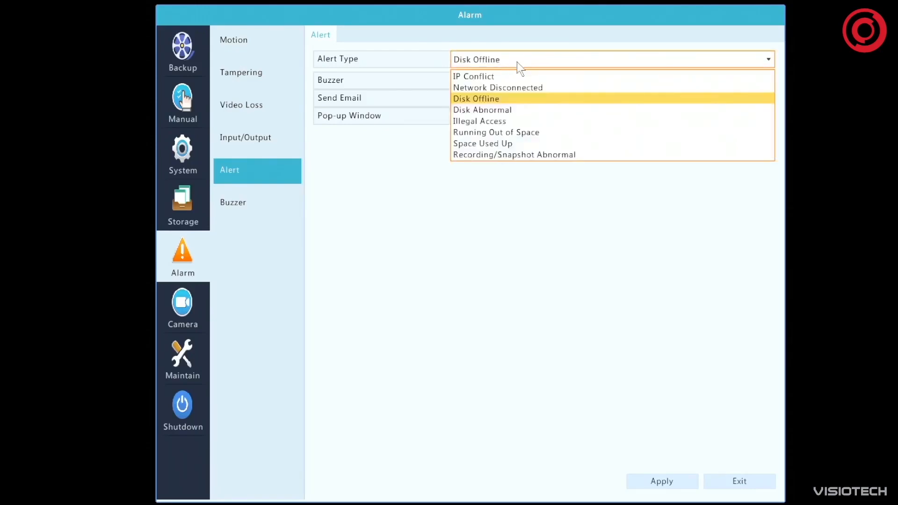
click(521, 111)
click(503, 65)
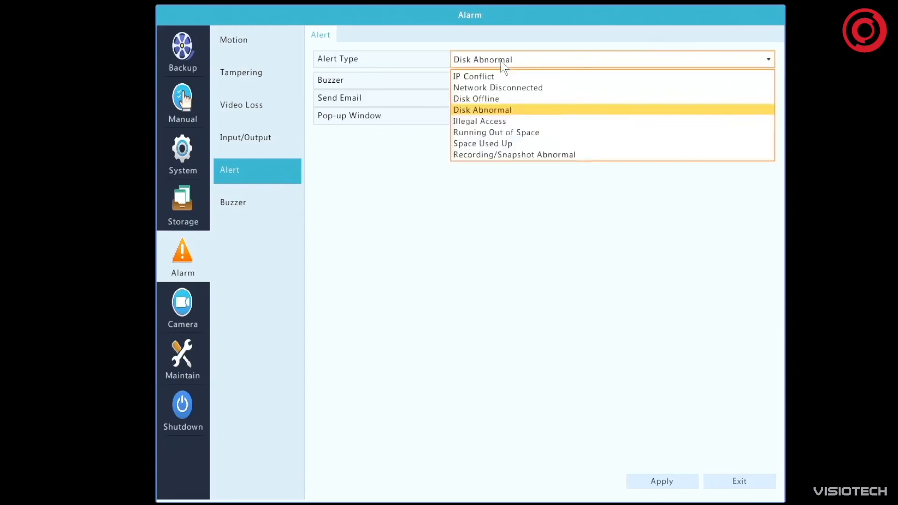
click(506, 120)
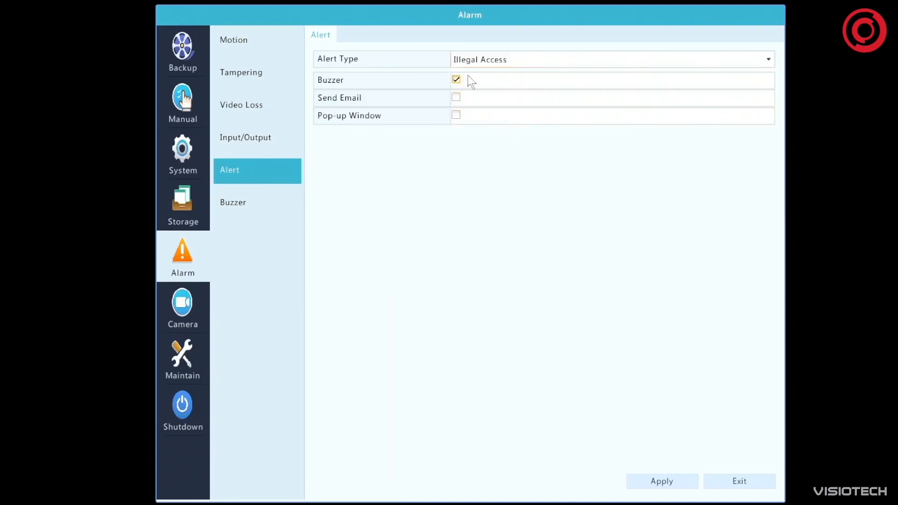
Examine the alert actions for Running Out of Space, Space Used Up and Recording/Snapshot Abnormal
click(518, 61)
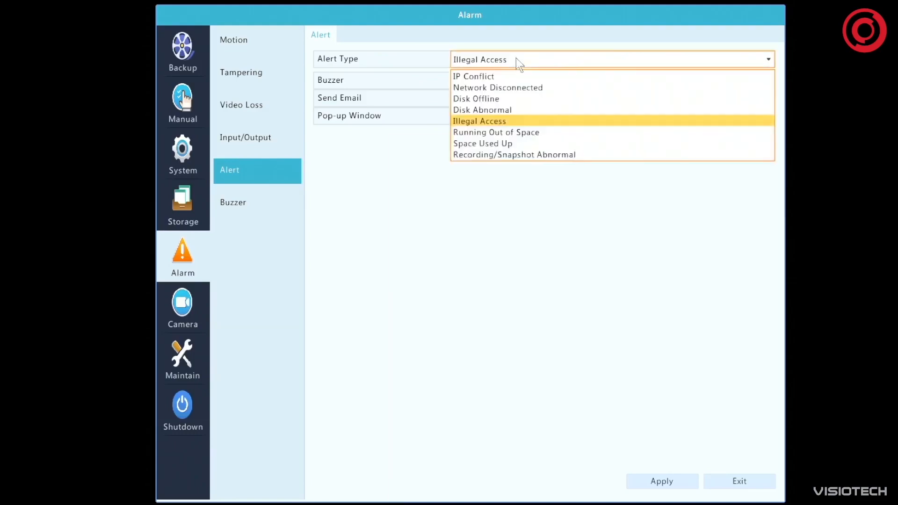
click(526, 132)
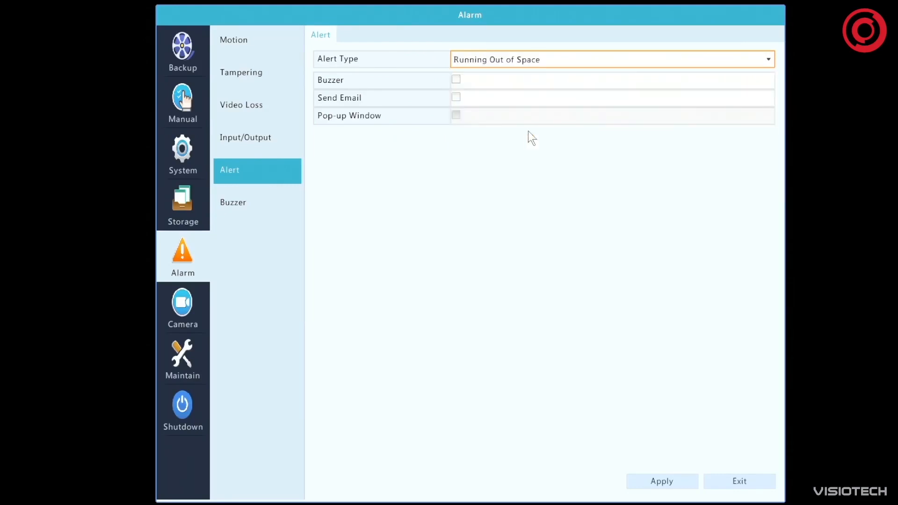
click(507, 60)
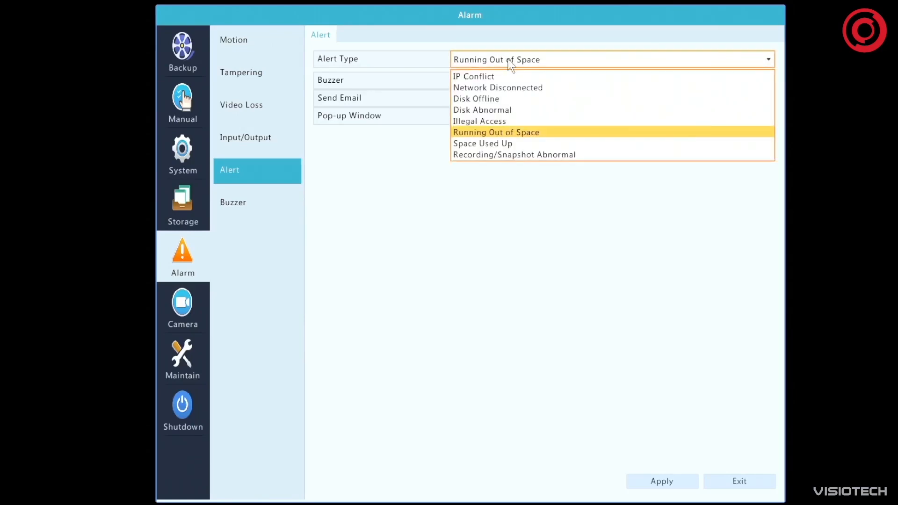
click(495, 153)
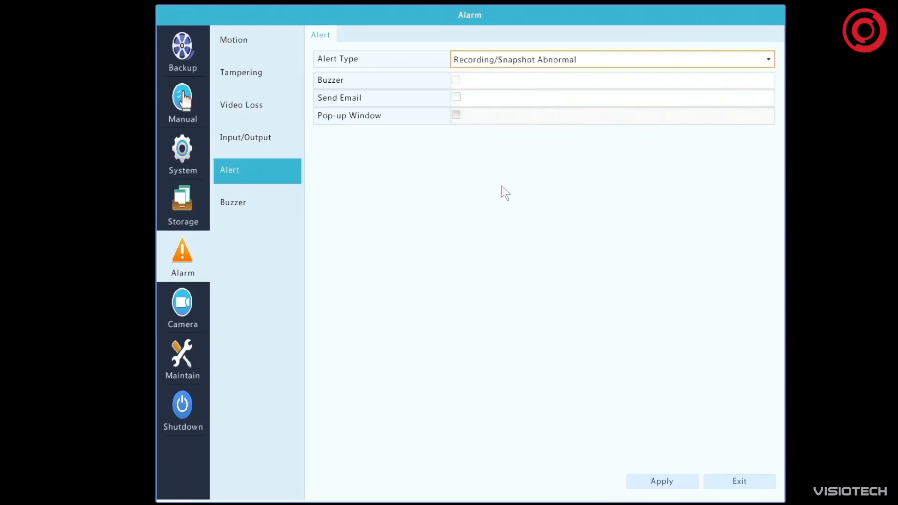
click(522, 60)
click(496, 145)
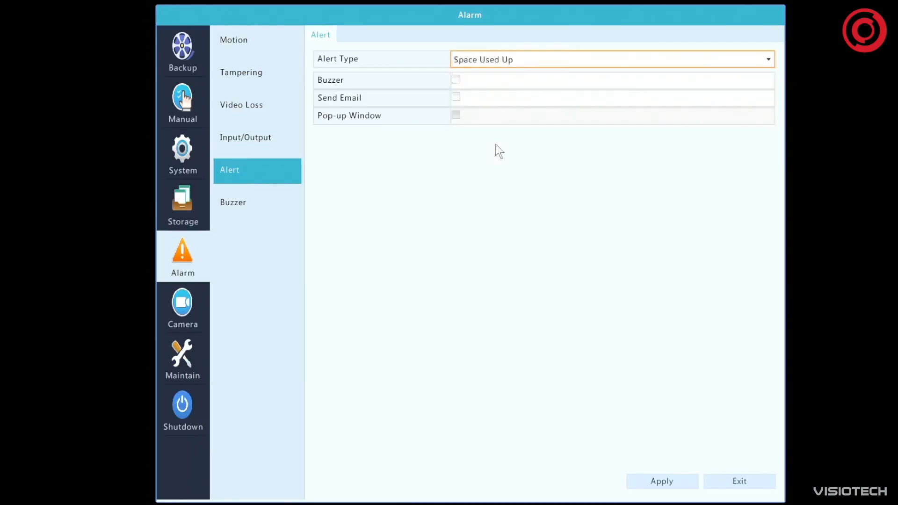
click(520, 59)
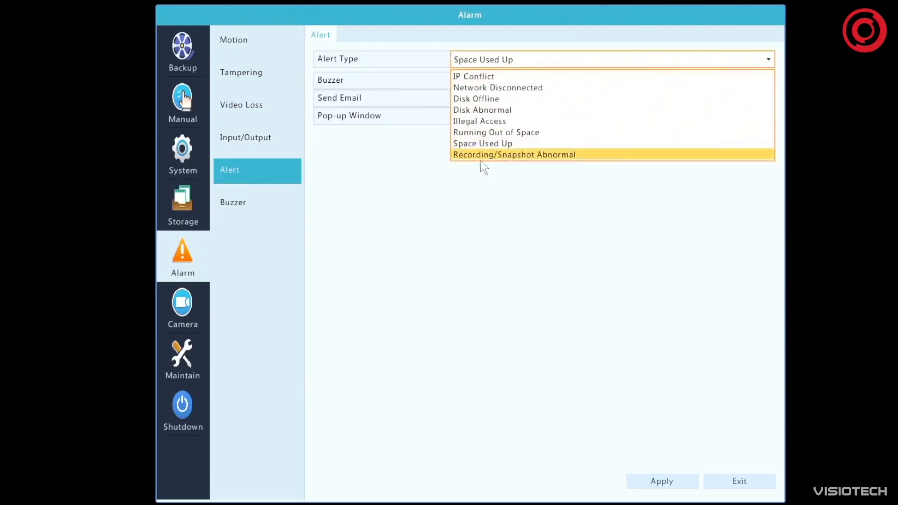
click(495, 161)
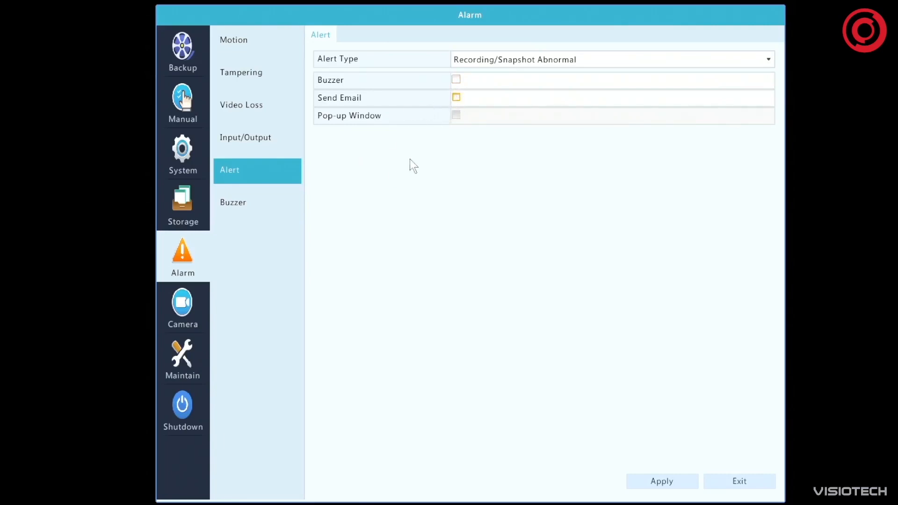
Re-enter 1 second as the buzzer's custom duration, and try the Maximum alarm duration before returning to Custom
click(228, 200)
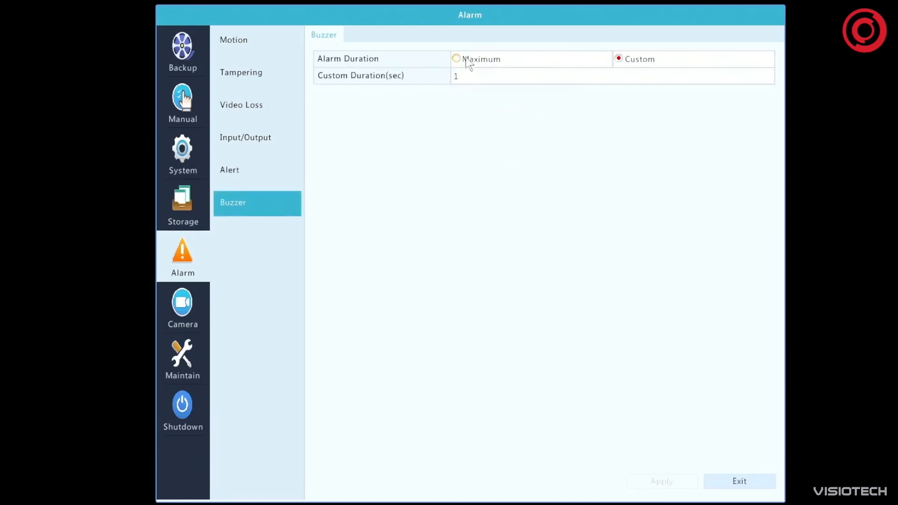
click(454, 76)
key(BackSpace)
text(1)
click(462, 62)
click(617, 59)
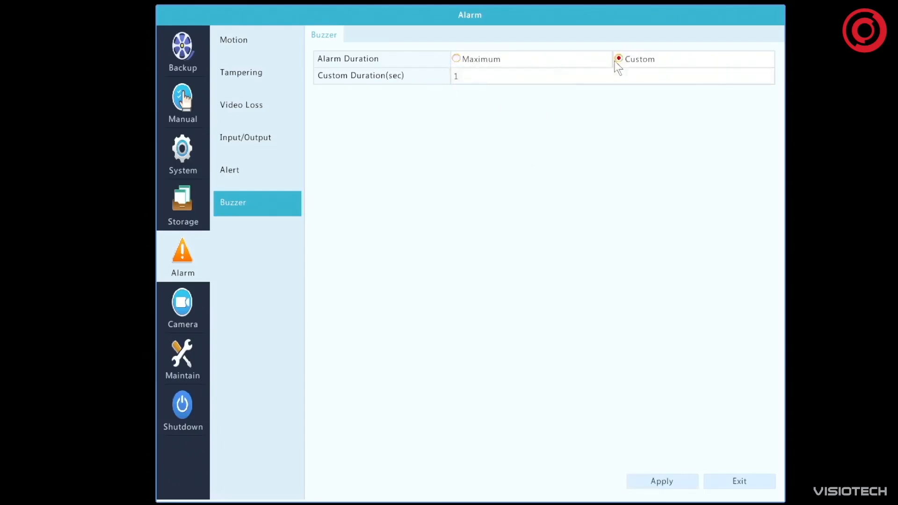
Set the buzzer's custom alarm duration to 110 seconds and apply it
click(511, 78)
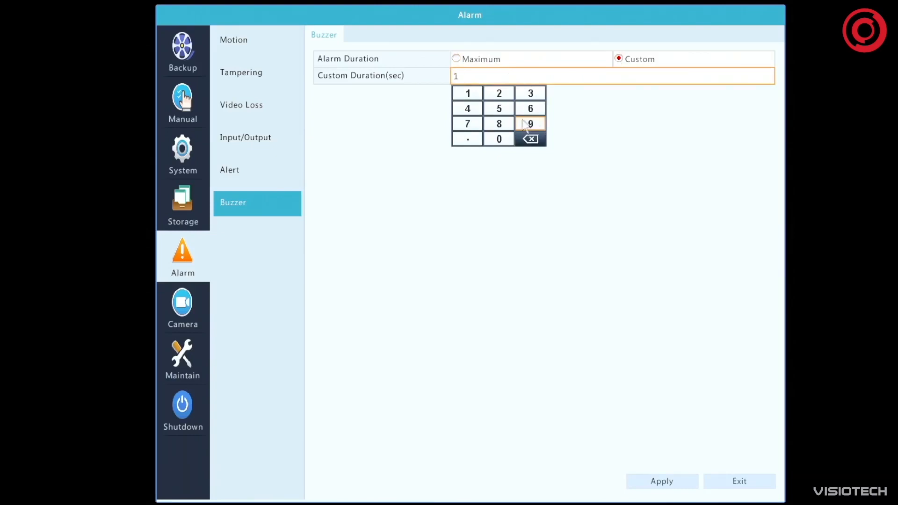
click(467, 96)
click(499, 139)
click(673, 485)
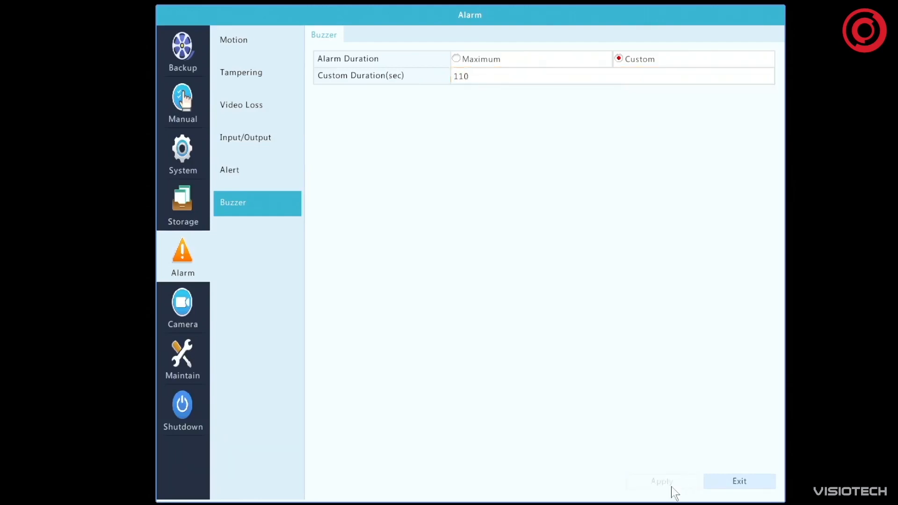
Replace the buzzer's custom alarm duration with 1 second and apply the change
click(487, 75)
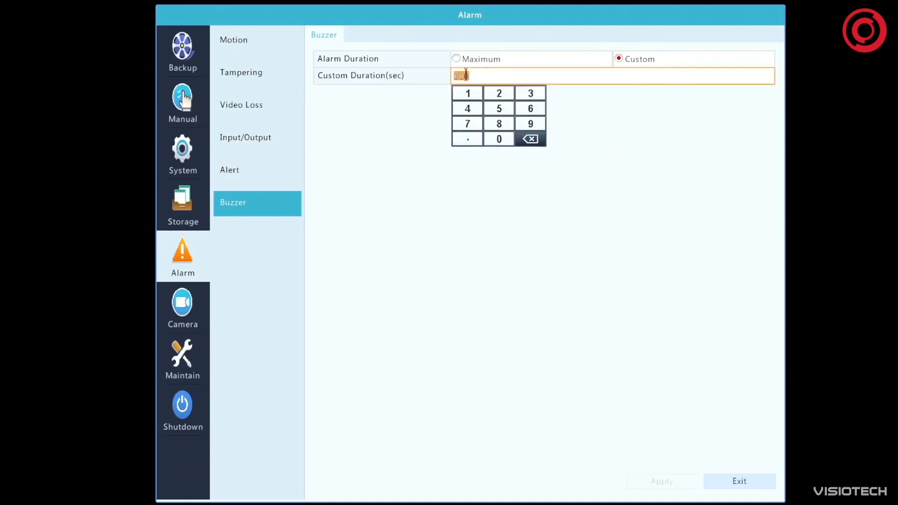
click(467, 94)
click(665, 478)
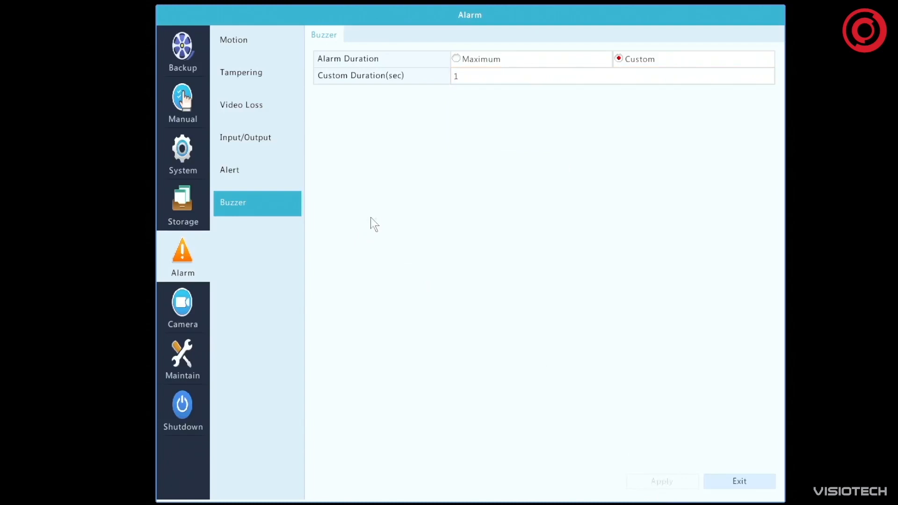
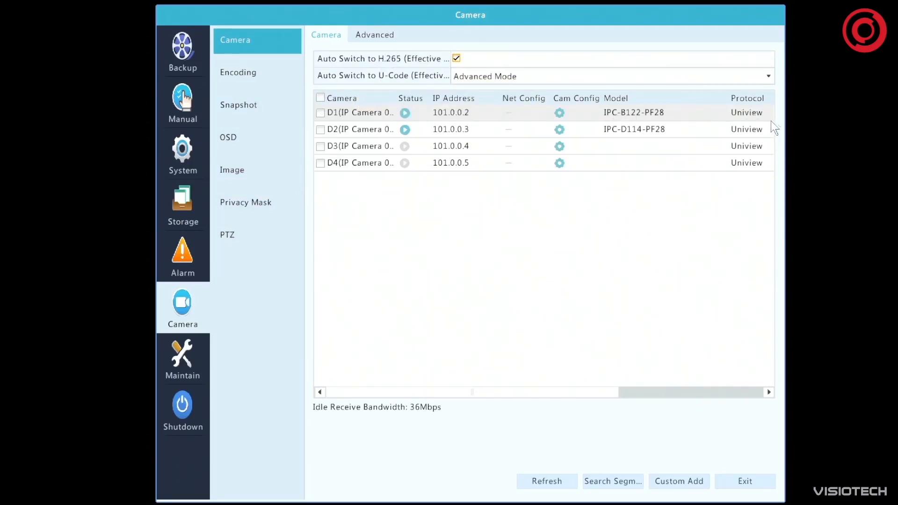
Open camera D3's configuration and try the Manual add mode with the Custom protocol set to Custom1
click(560, 147)
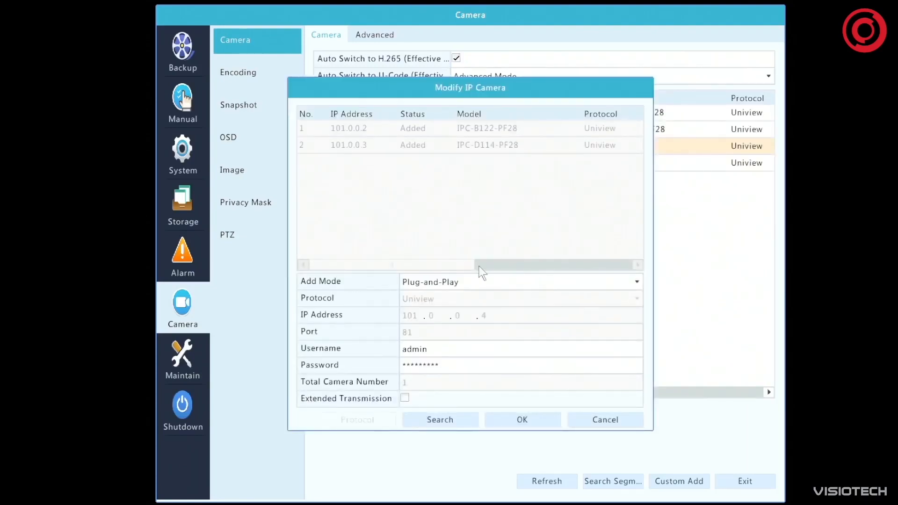
click(492, 284)
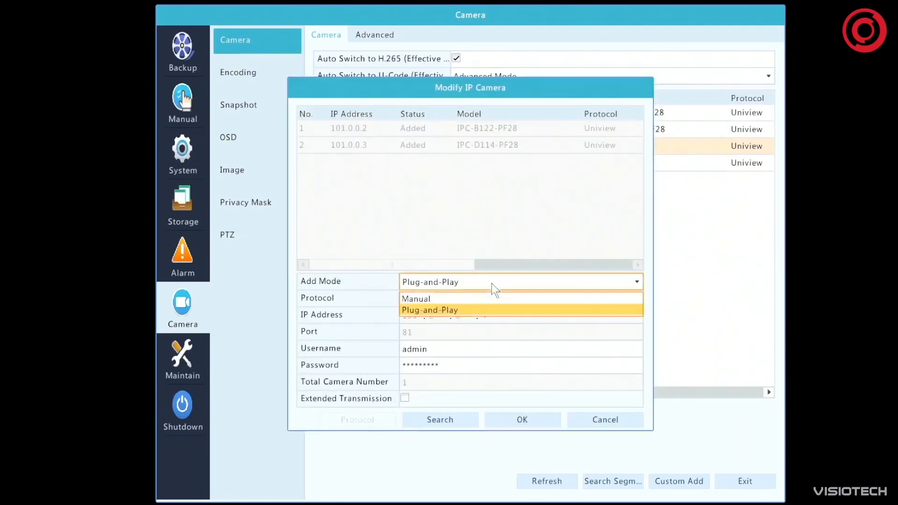
click(449, 299)
click(450, 301)
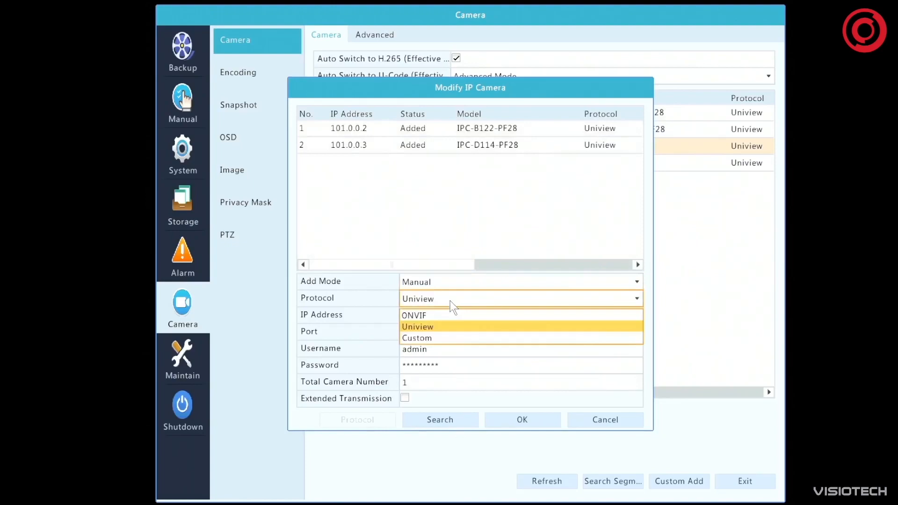
click(462, 338)
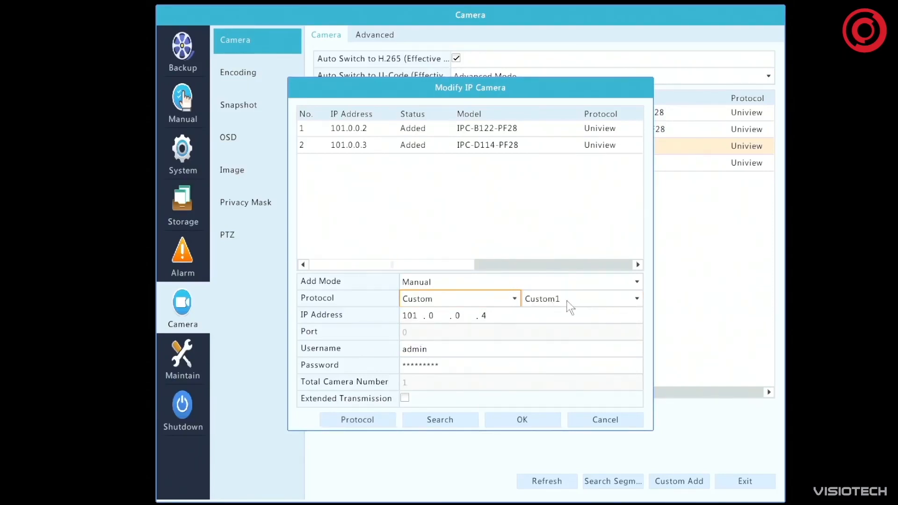
click(539, 302)
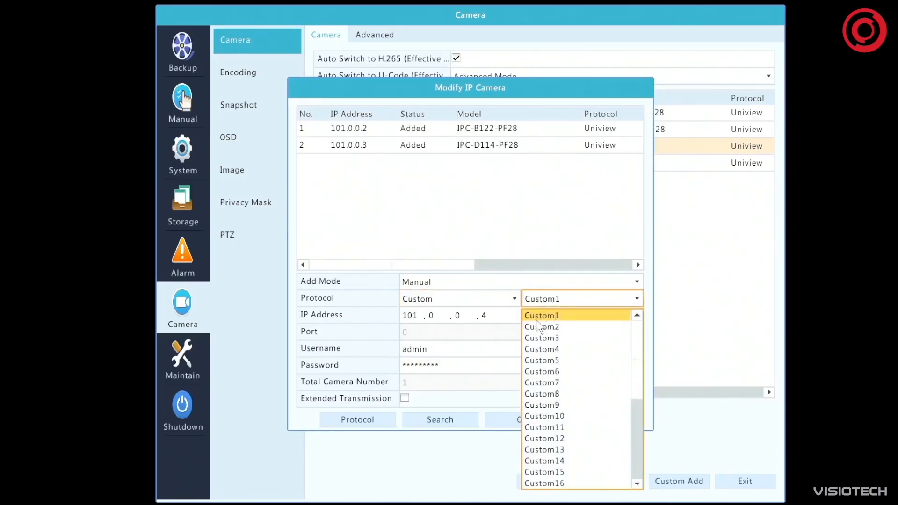
click(537, 317)
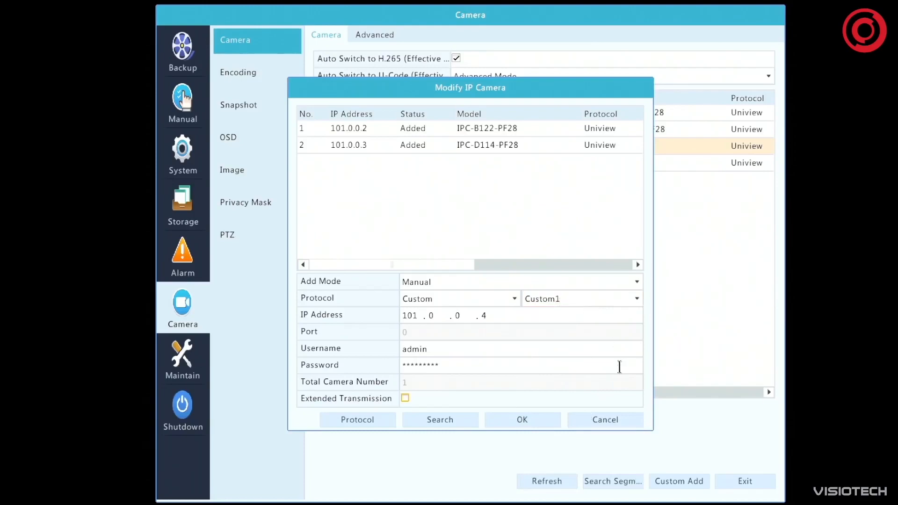
Examine the Custom1 protocol's port, transmission and stream address settings, and discard the changes to camera D3
click(377, 418)
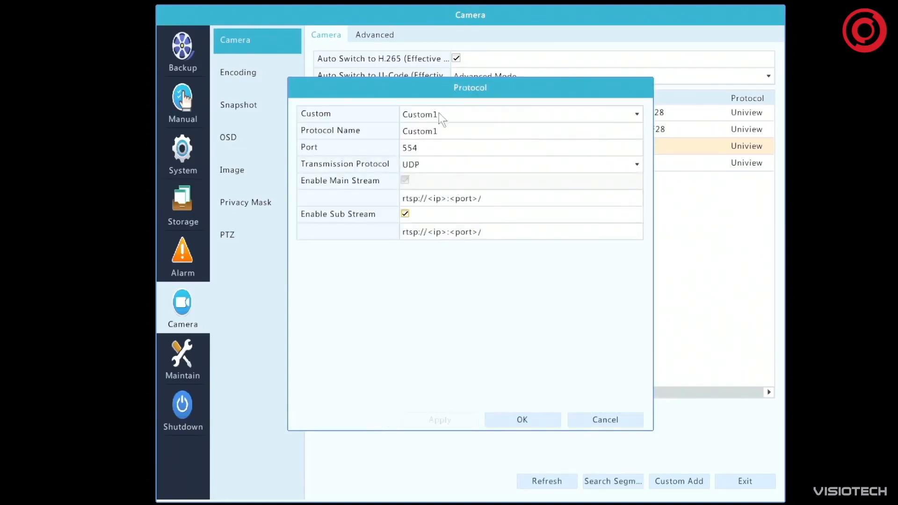
click(498, 197)
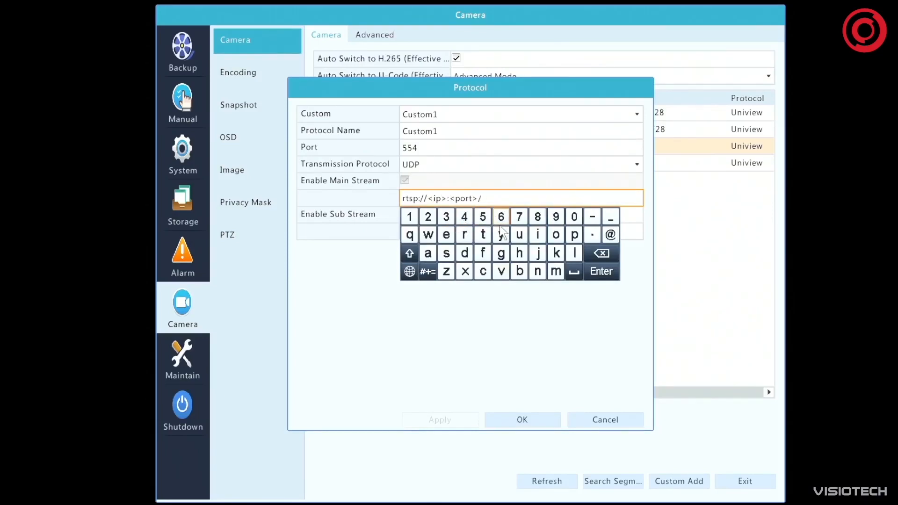
click(368, 227)
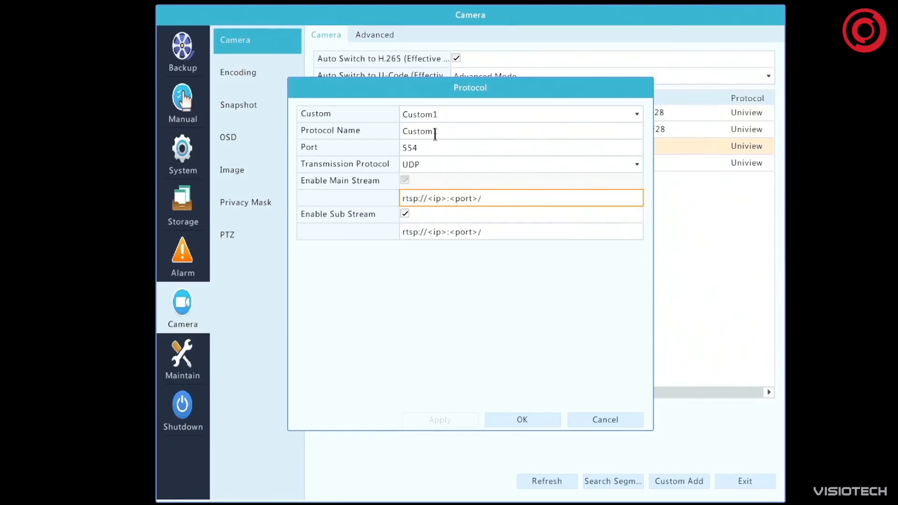
click(608, 423)
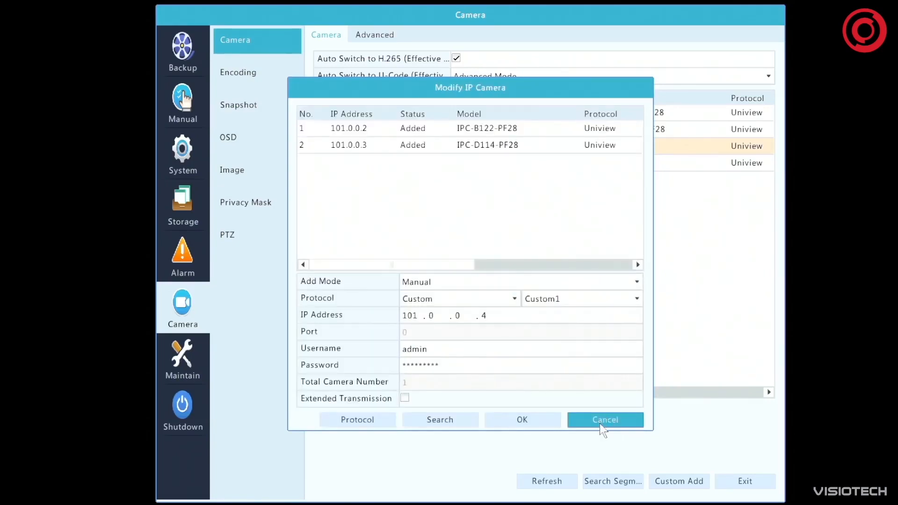
click(600, 423)
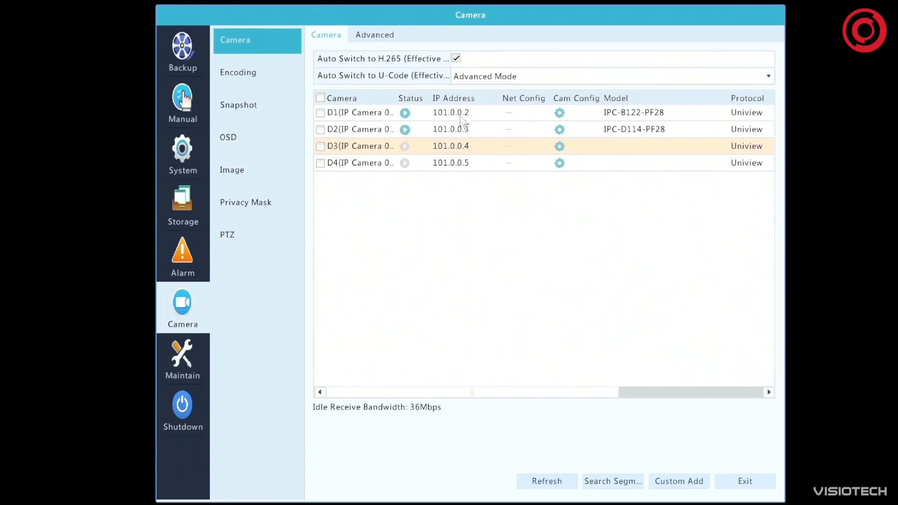
Examine the cameras' firmware upgrade and default options, including the upgrade by disk for IP Camera 01
click(375, 35)
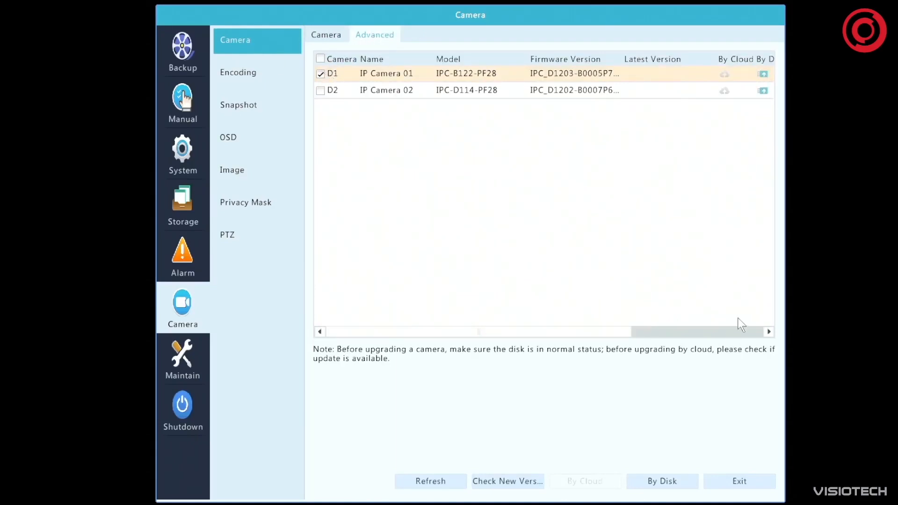
click(742, 335)
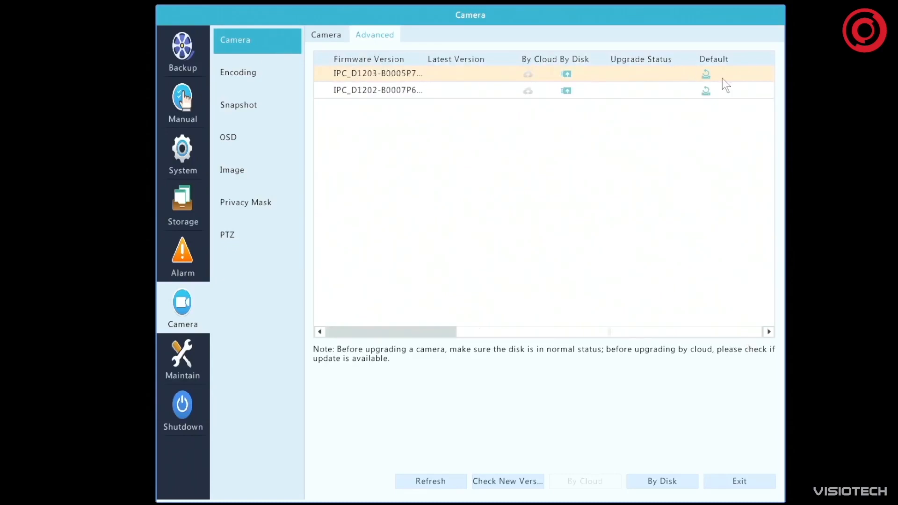
click(566, 75)
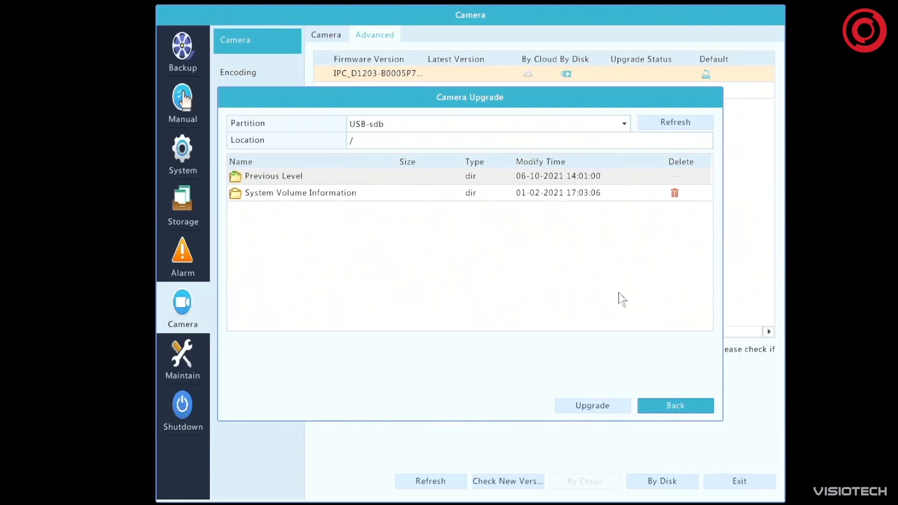
click(676, 405)
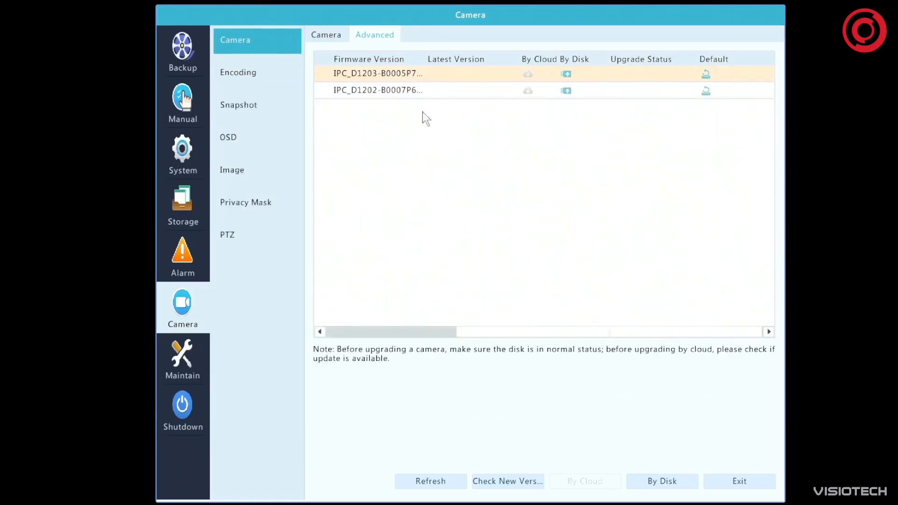
Examine the video compression and U-Code choices in the main stream encoding of IP Camera 01
click(239, 63)
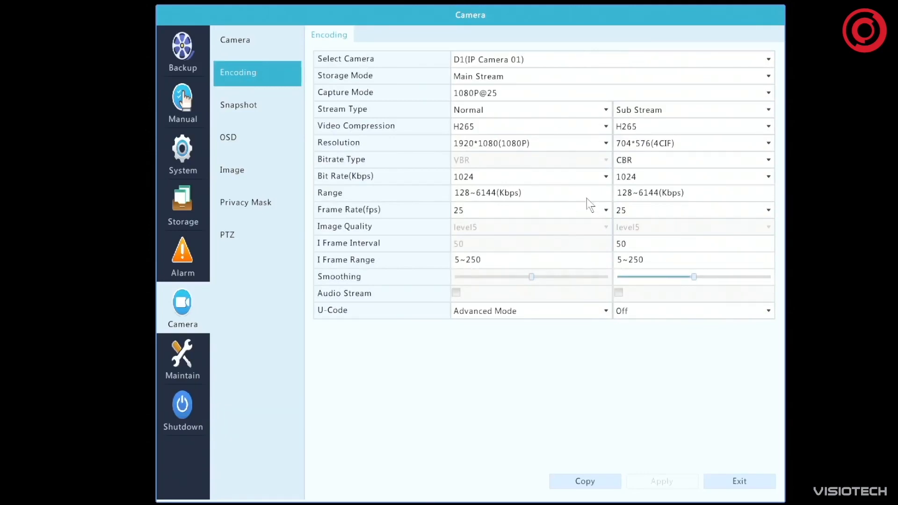
click(524, 127)
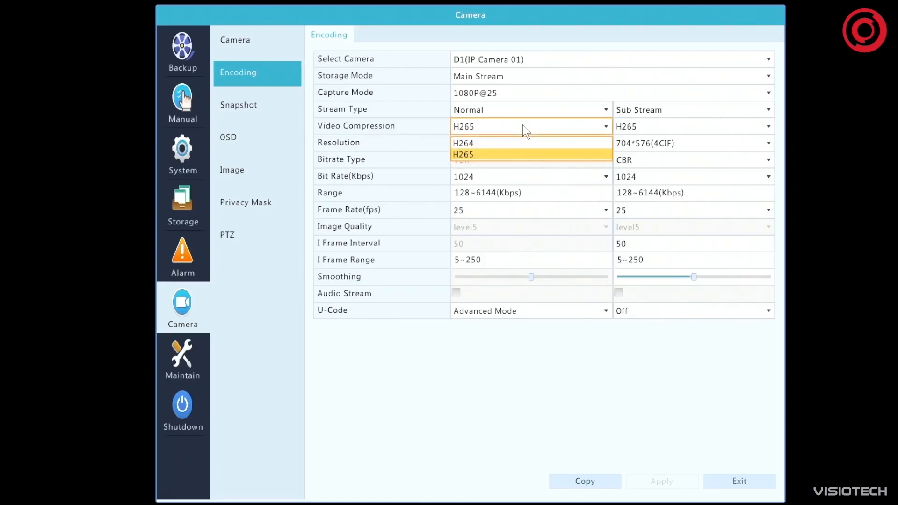
click(521, 150)
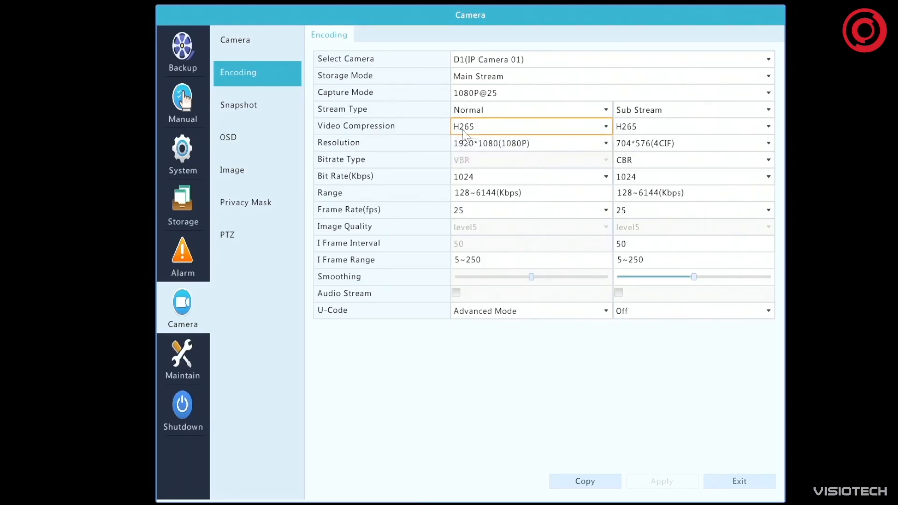
click(574, 311)
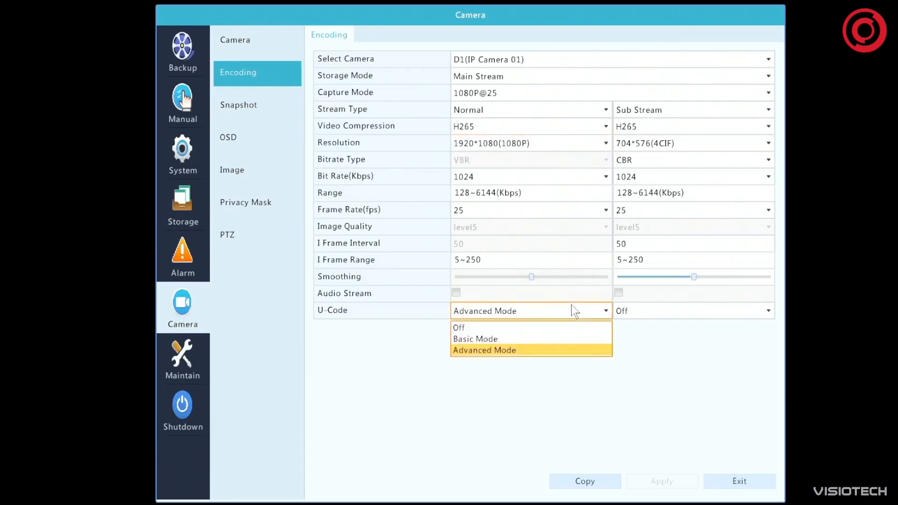
click(688, 376)
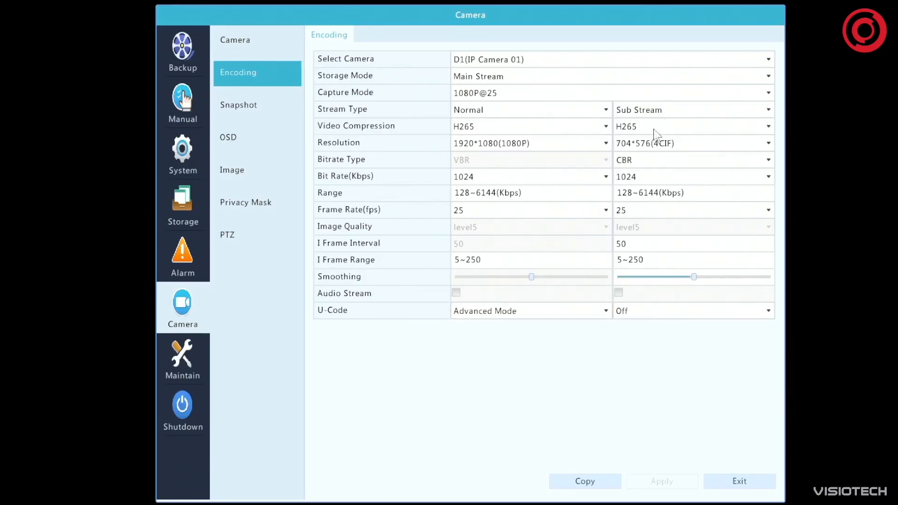
Set IP Camera 01's sub stream to U-Code Basic Mode, 352*288(CIF) resolution, 12 fps and image quality level4, and apply it
click(672, 309)
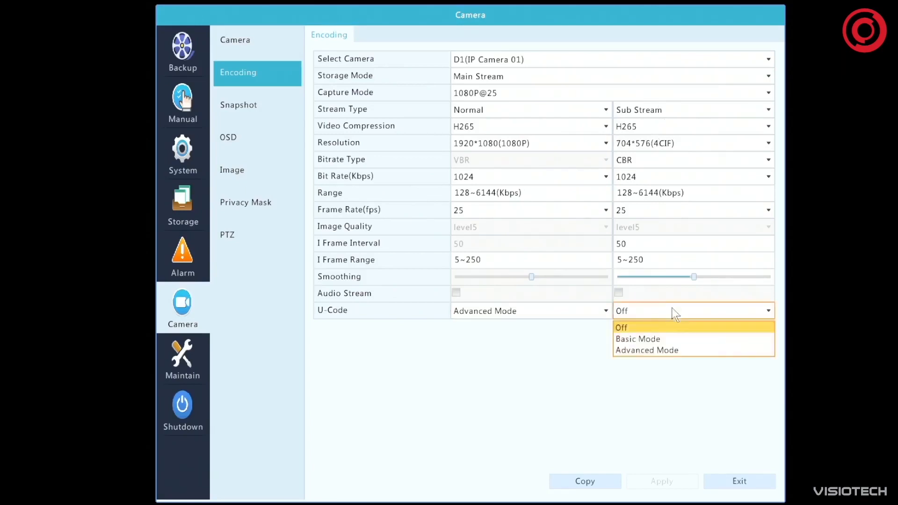
click(669, 344)
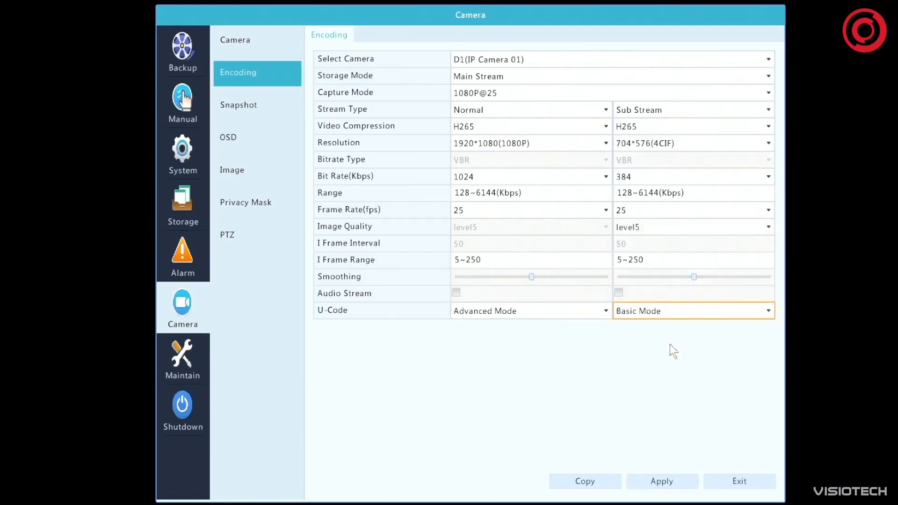
click(668, 150)
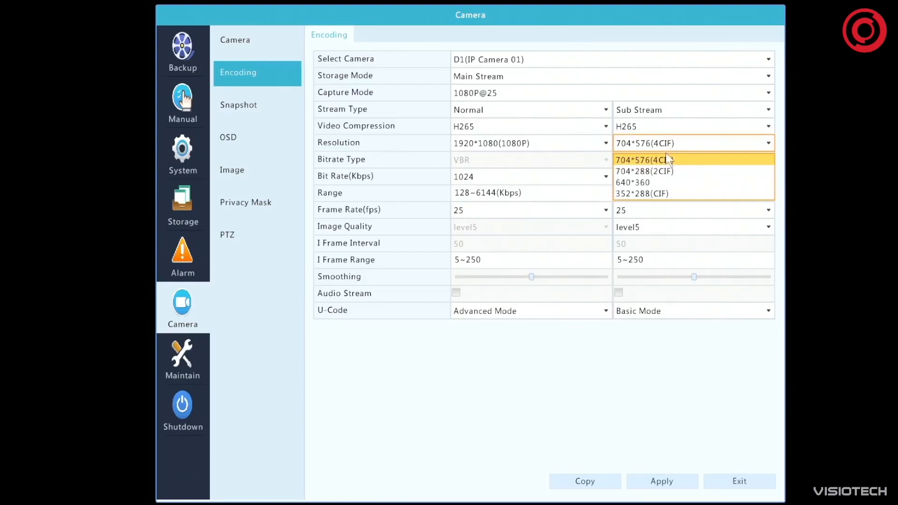
click(664, 192)
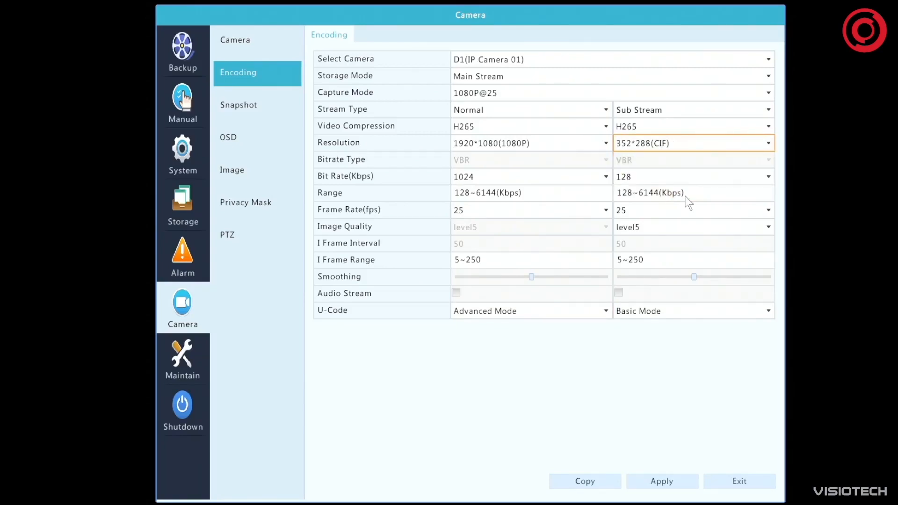
click(654, 216)
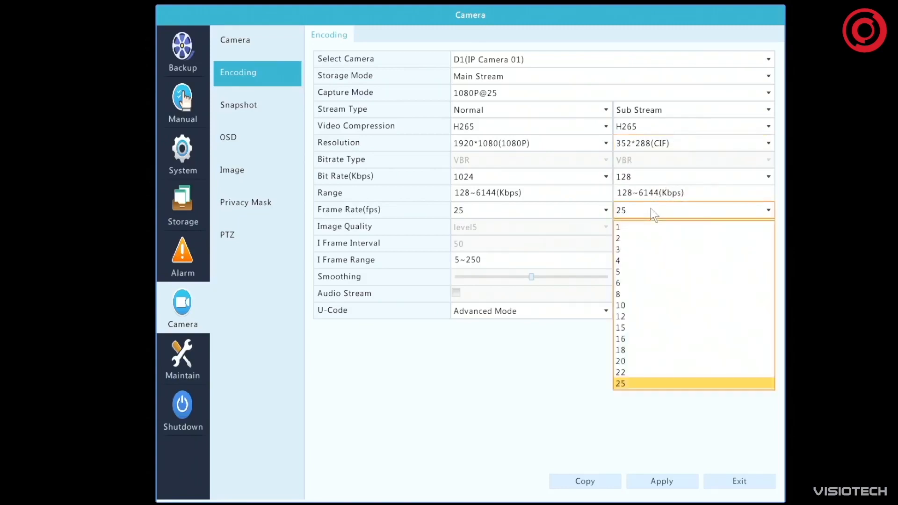
click(648, 316)
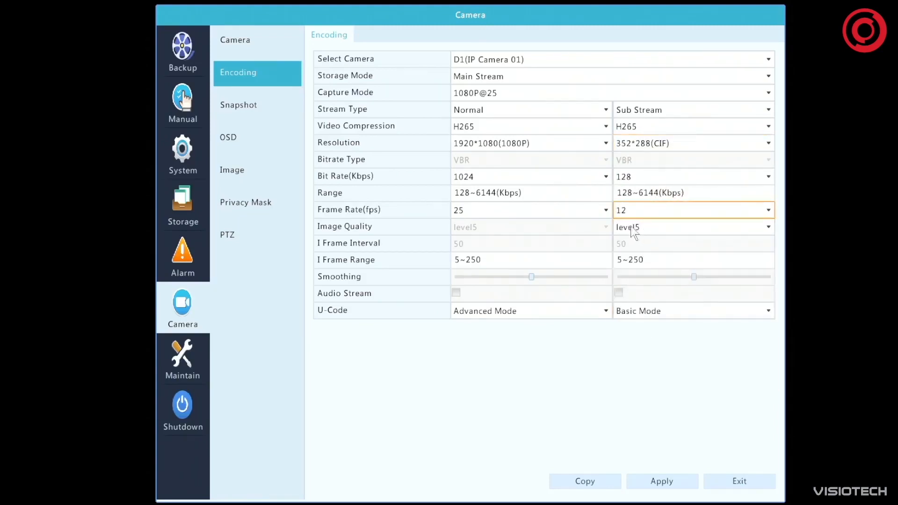
click(639, 227)
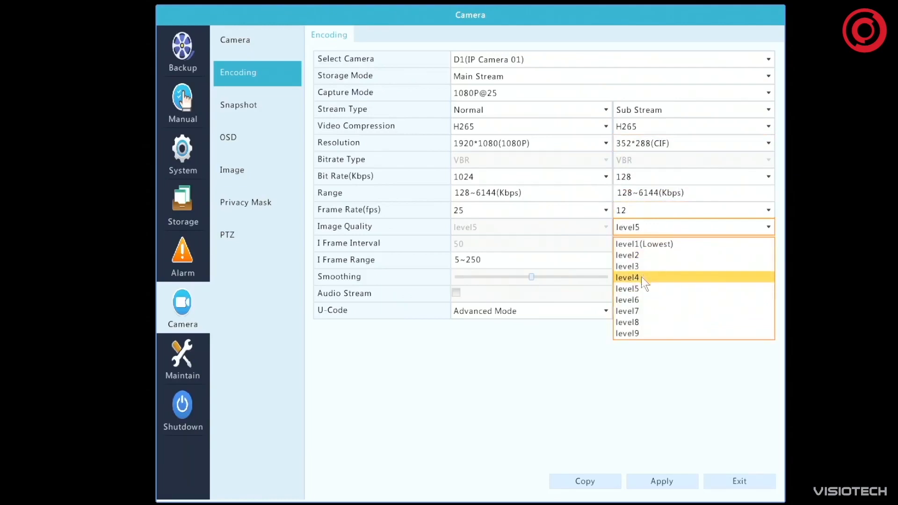
click(639, 281)
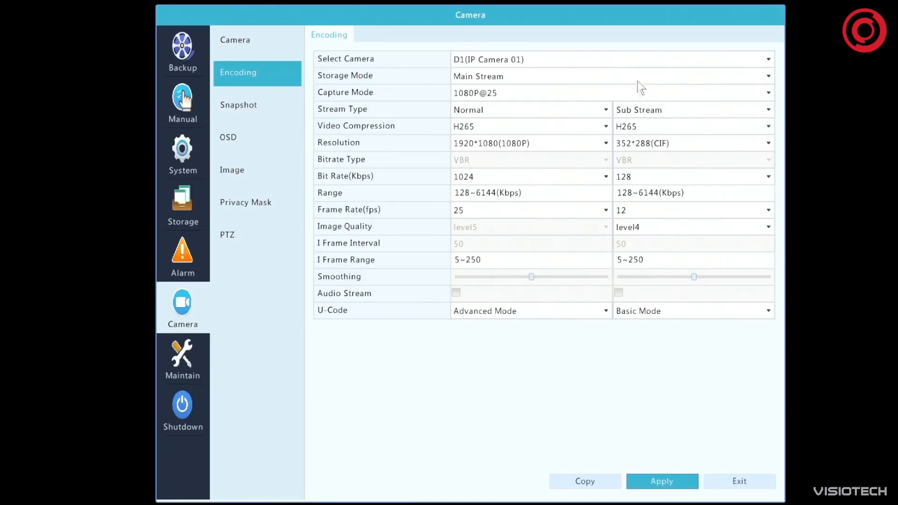
Review the encoding settings of D2 (IP Camera 02) and return to those of D1 (IP Camera 01)
click(570, 58)
click(666, 89)
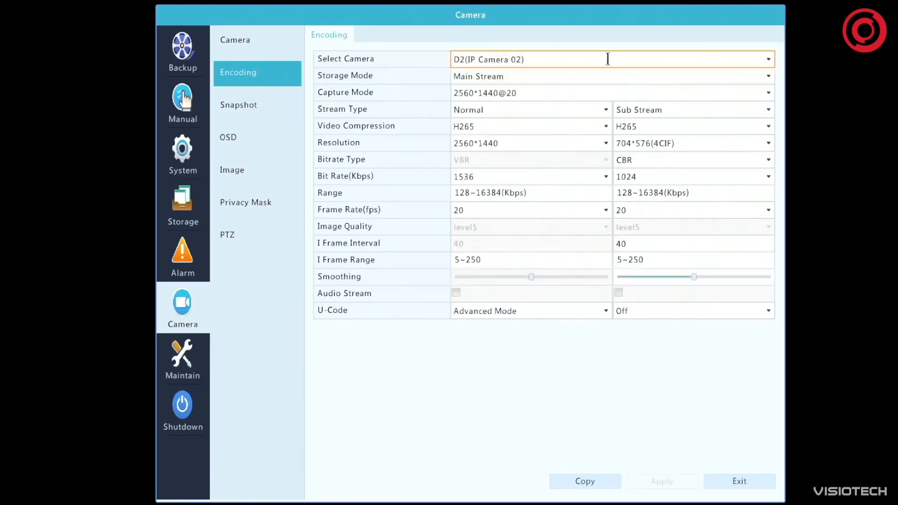
click(771, 61)
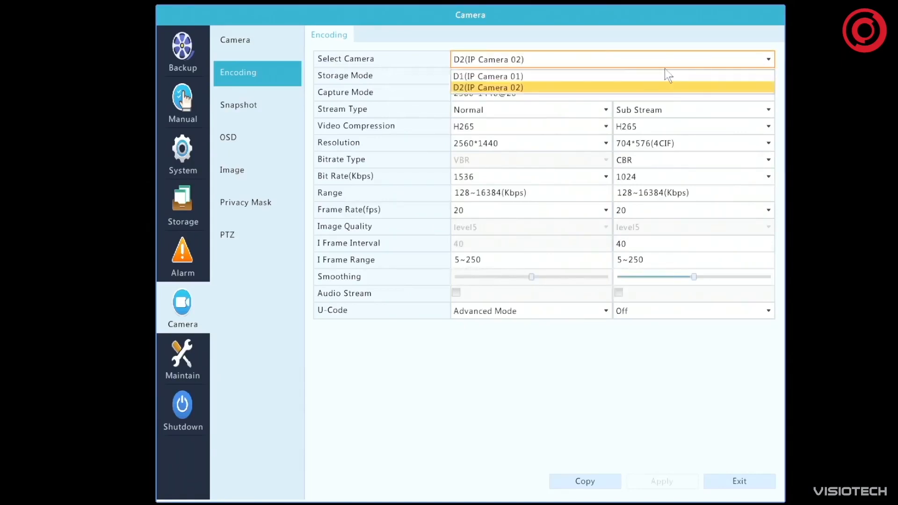
click(722, 76)
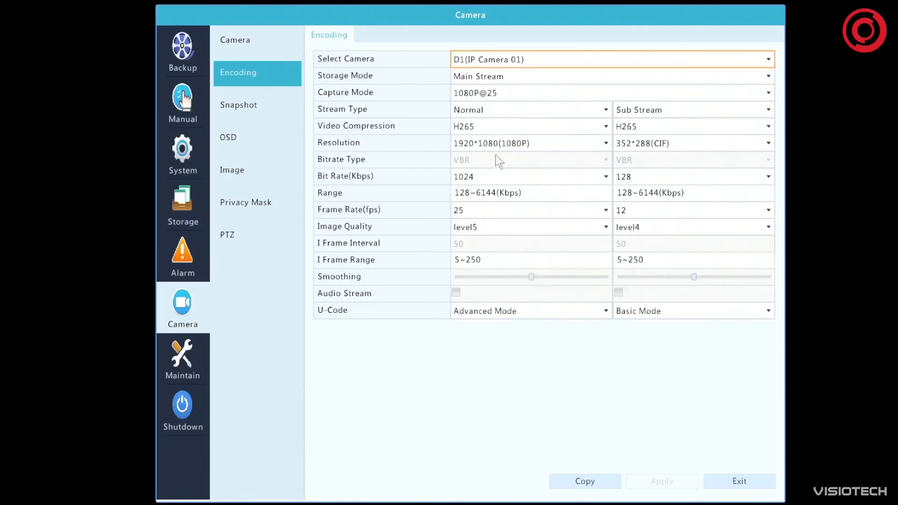
Examine IP Camera 01's snapshot settings and the date formats available for its OSD
click(250, 108)
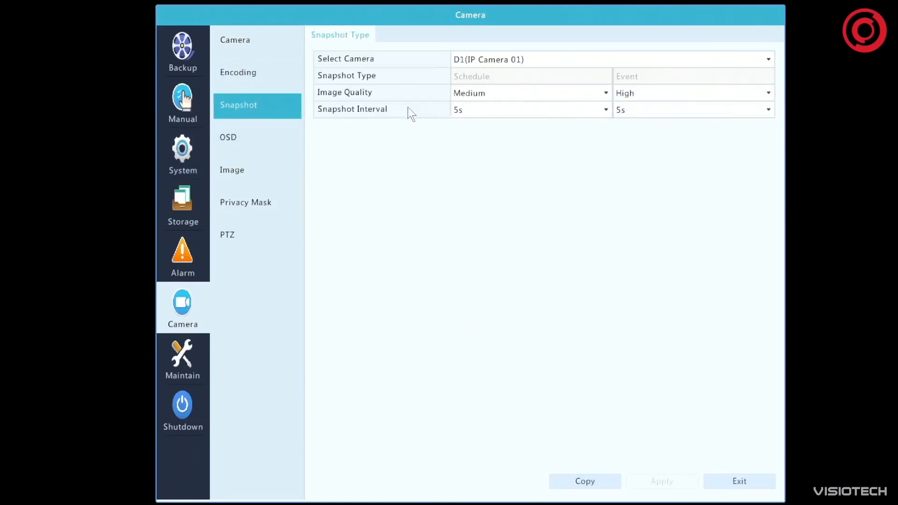
click(256, 143)
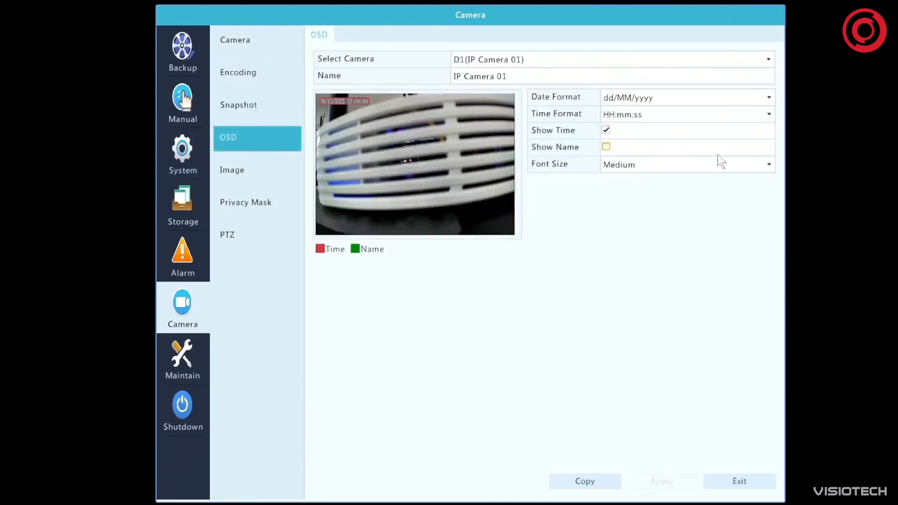
click(631, 97)
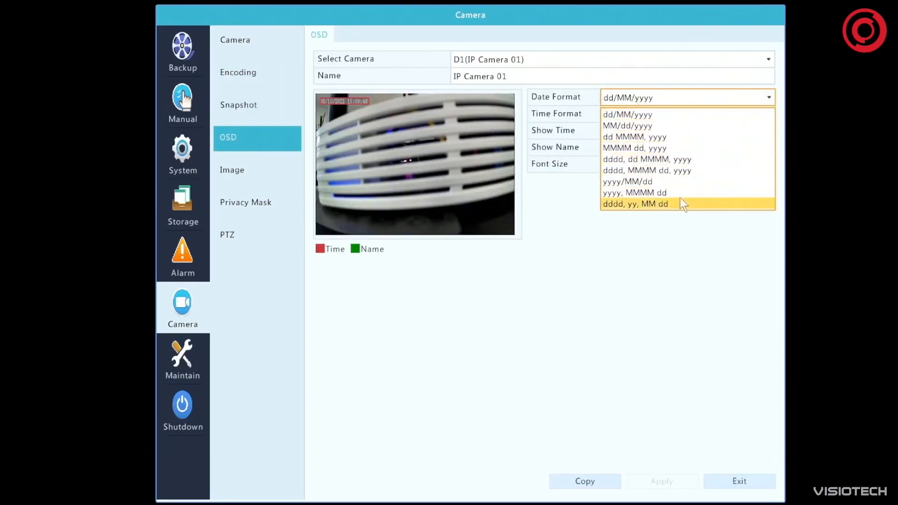
click(643, 277)
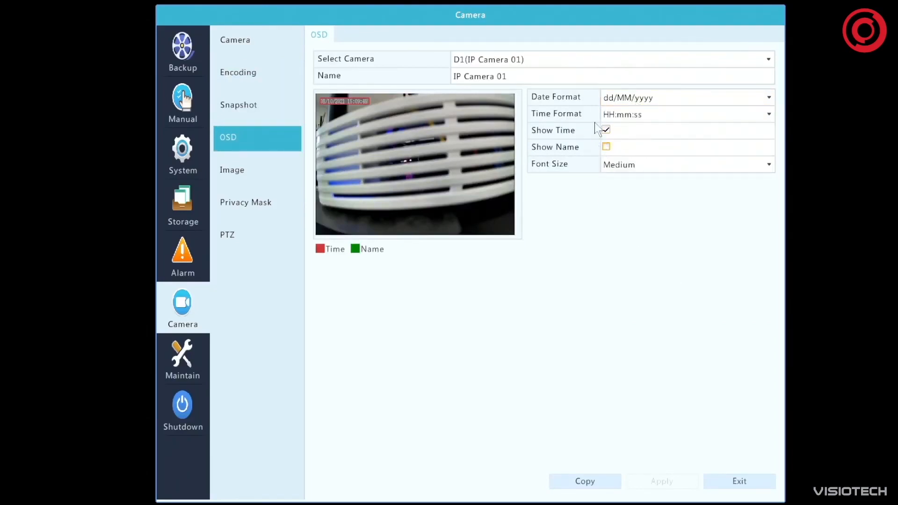
Turn on Show Name in IP Camera 01's OSD settings and apply the change
click(605, 148)
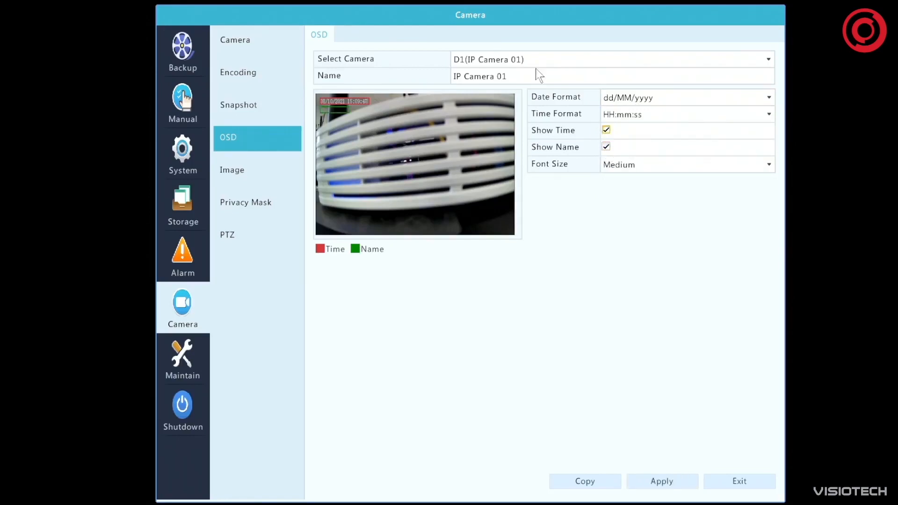
click(515, 75)
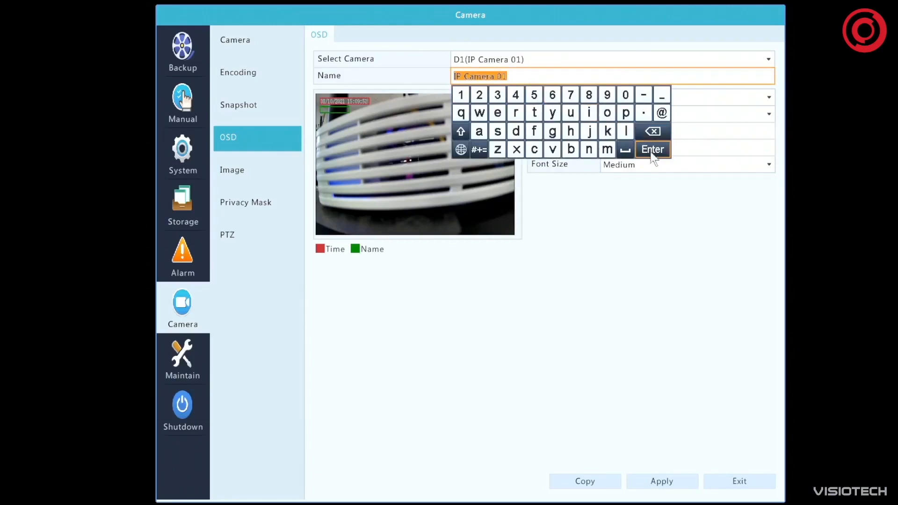
click(679, 272)
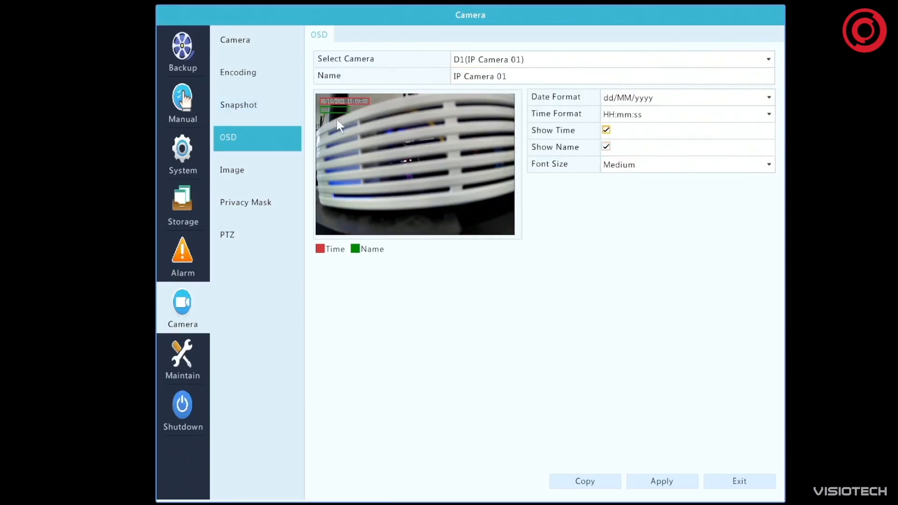
click(652, 483)
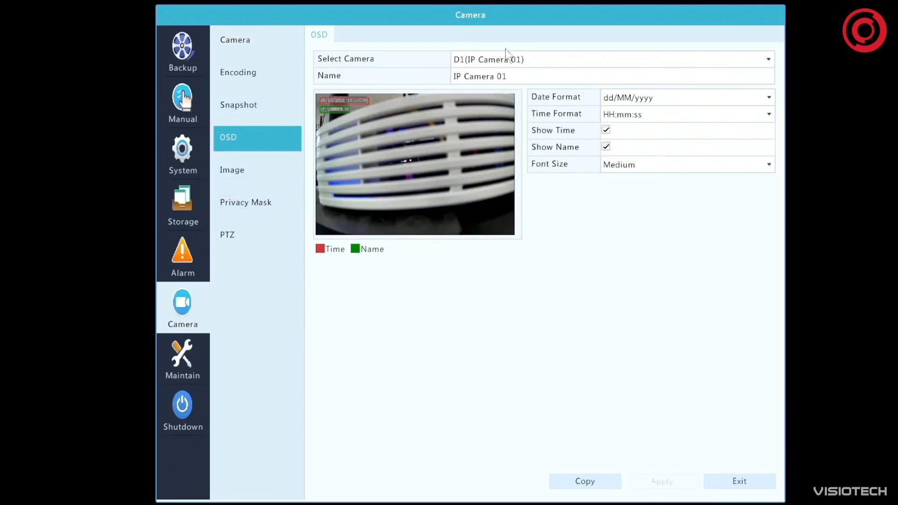
Try an image rotation of 180° for IP Camera 01 and set it back to Normal
click(222, 166)
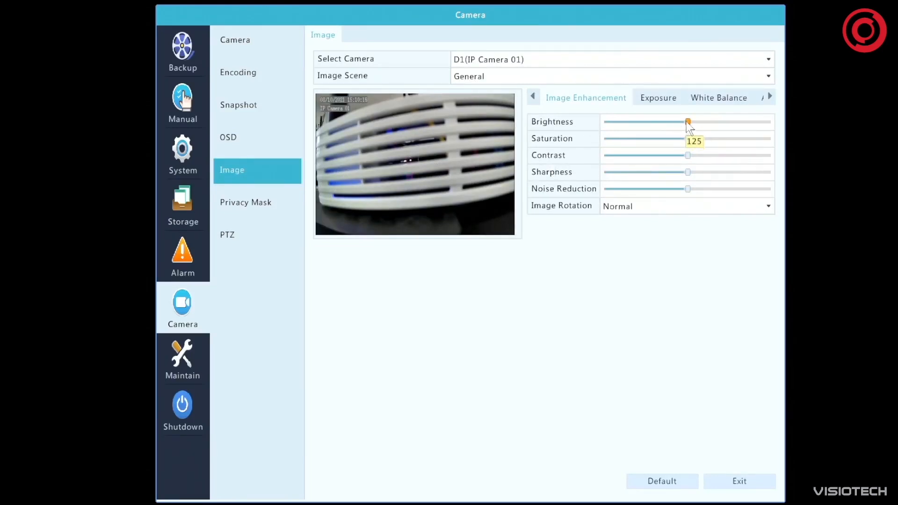
click(675, 208)
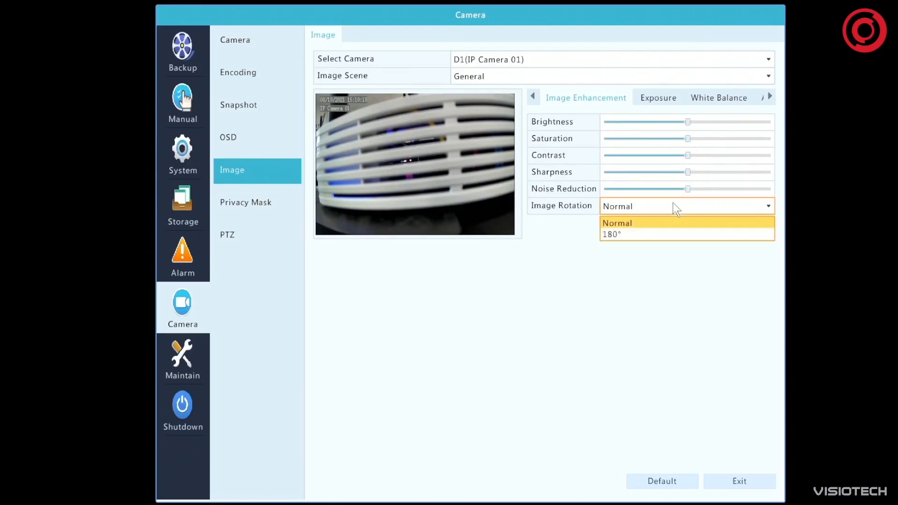
click(655, 235)
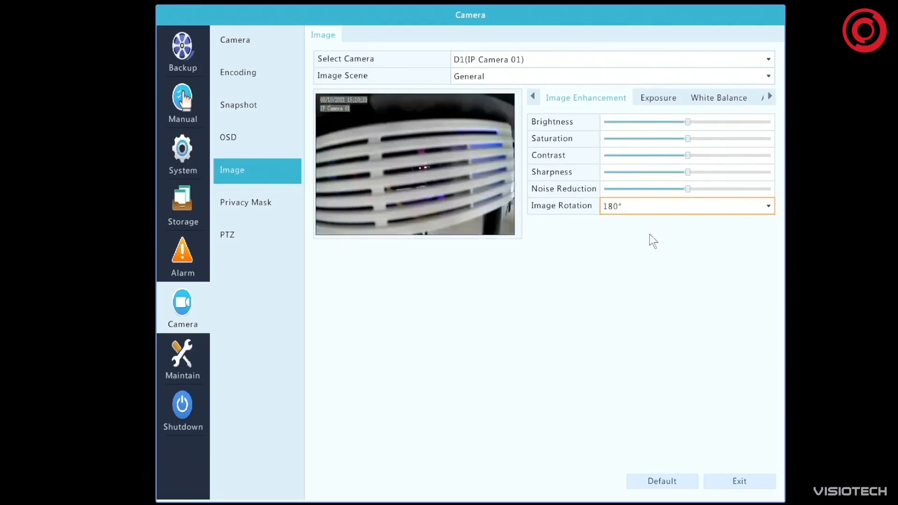
click(660, 206)
click(652, 225)
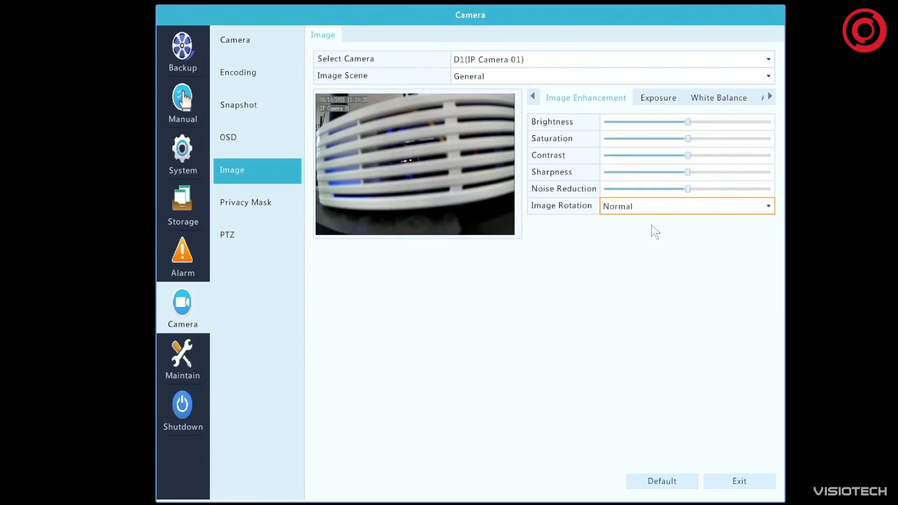
Examine IP Camera 01's exposure, white balance and advanced defog settings and return to the image enhancement settings
click(660, 99)
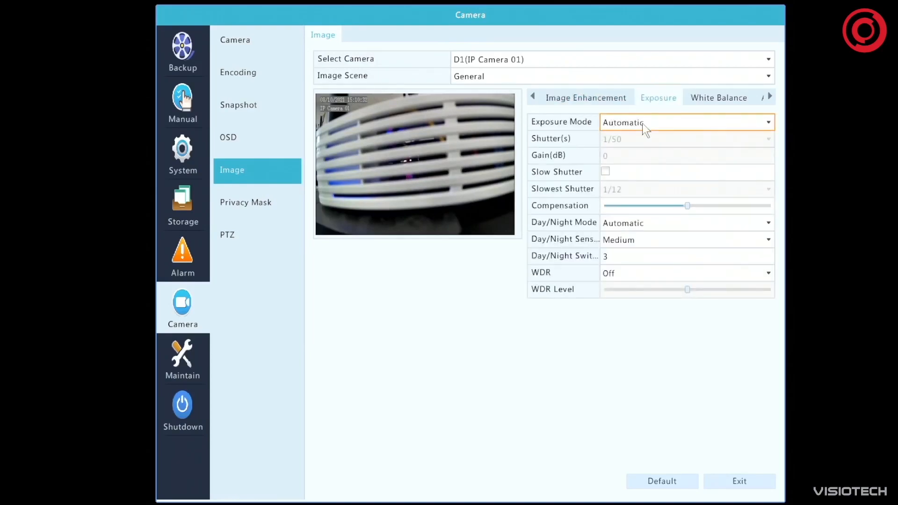
click(715, 99)
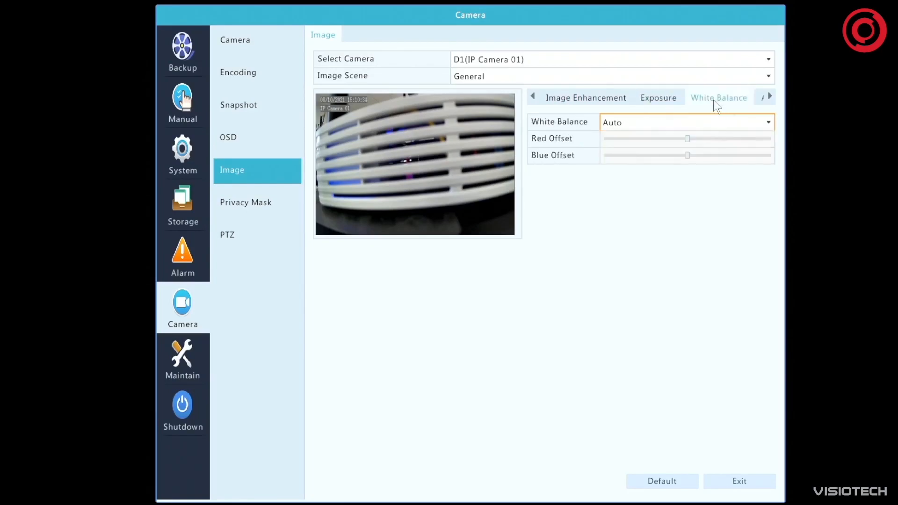
click(770, 97)
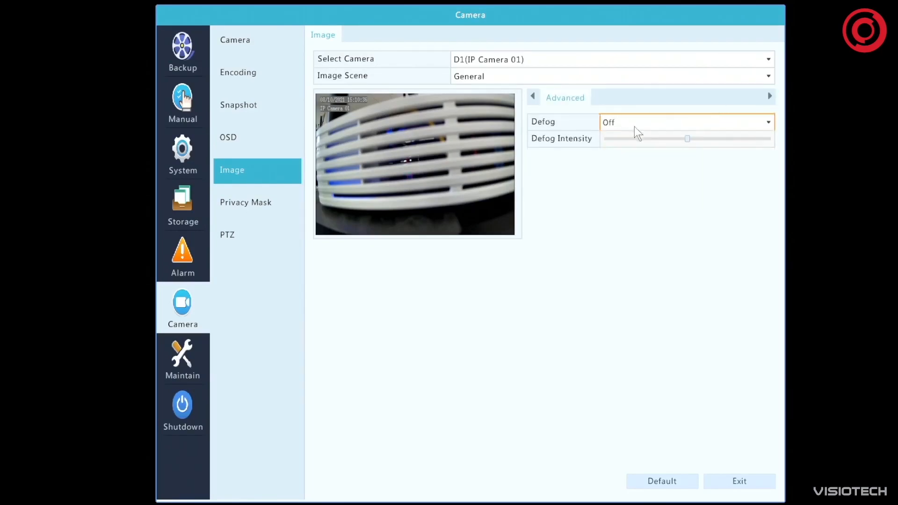
click(529, 99)
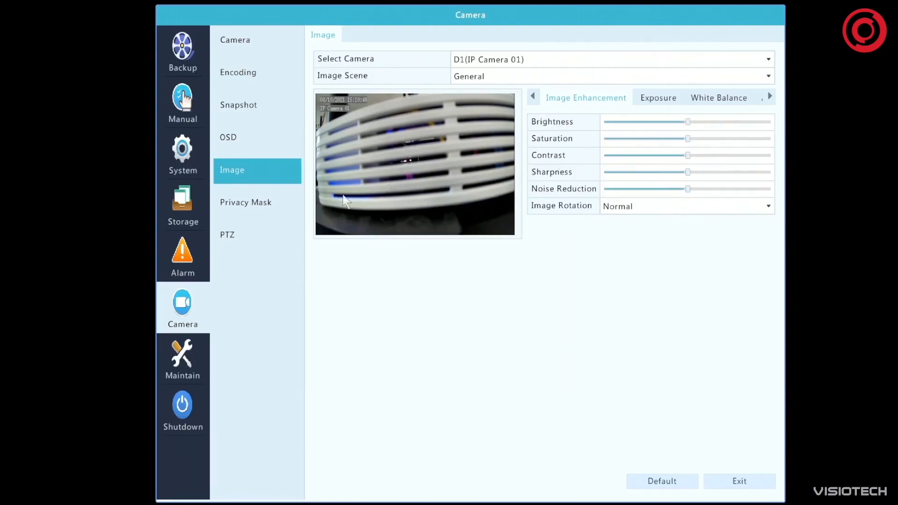
Enable the privacy mask for IP Camera 01, draw one rectangular area over the middle of the image and apply it
click(245, 203)
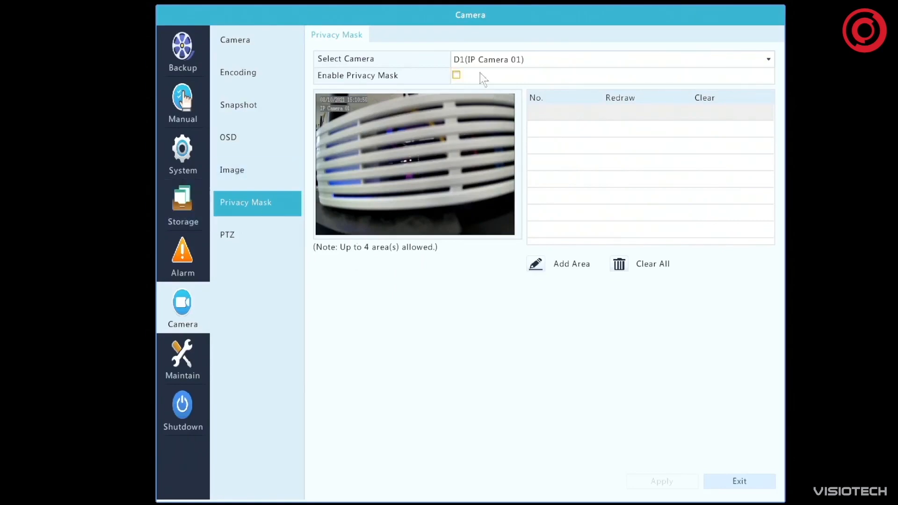
click(456, 76)
click(536, 264)
drag(356, 131, 465, 193)
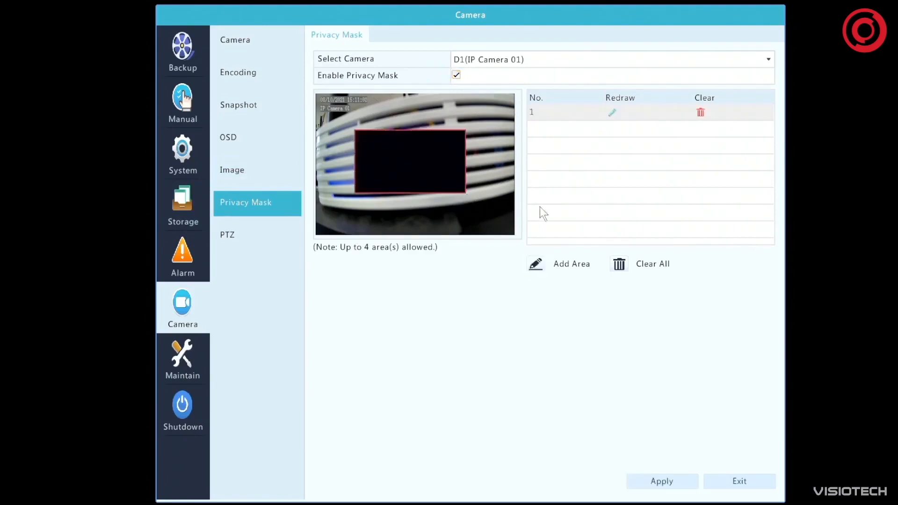
click(535, 265)
click(682, 481)
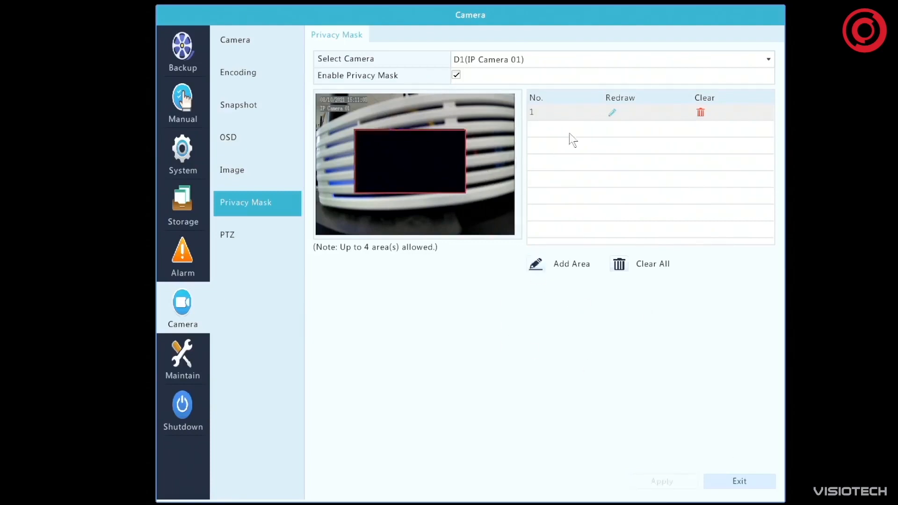
Try to open the camera PTZ settings
click(235, 239)
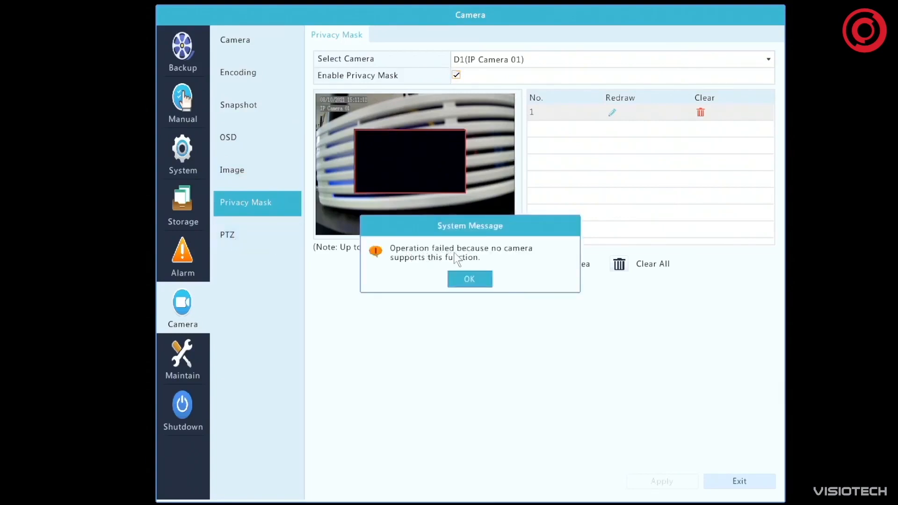
click(482, 280)
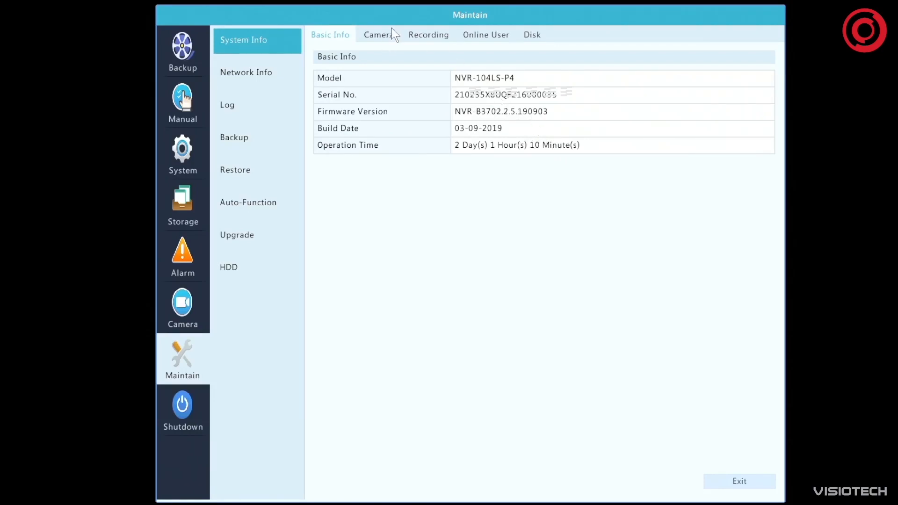
Review the camera, recording, online user and disk status in the recorder's system information
click(388, 40)
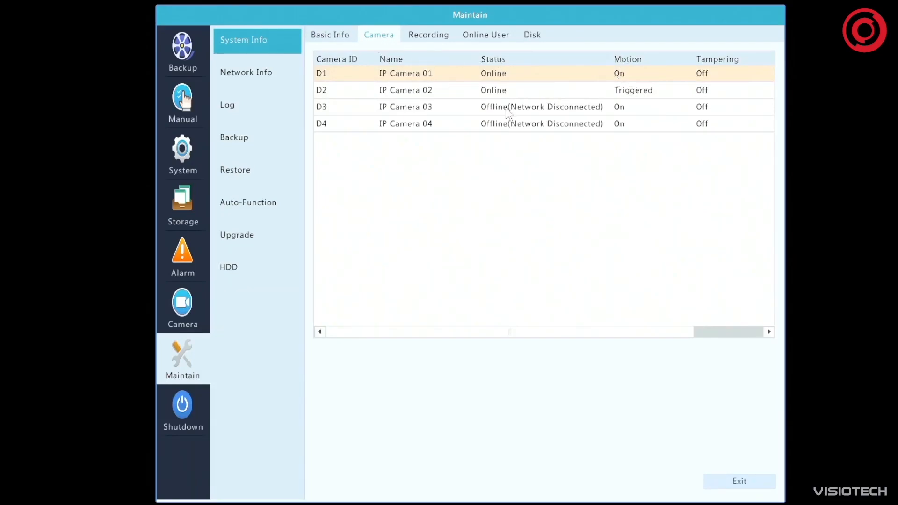
click(712, 331)
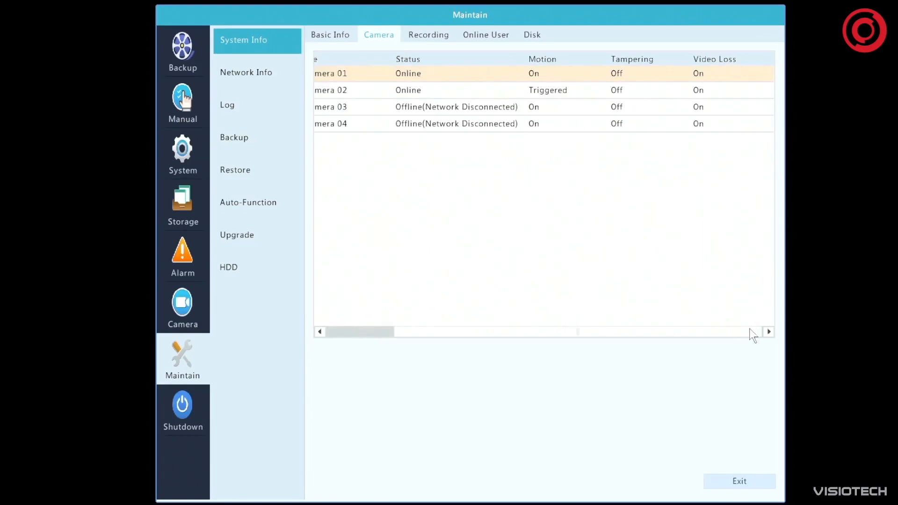
drag(731, 330, 521, 350)
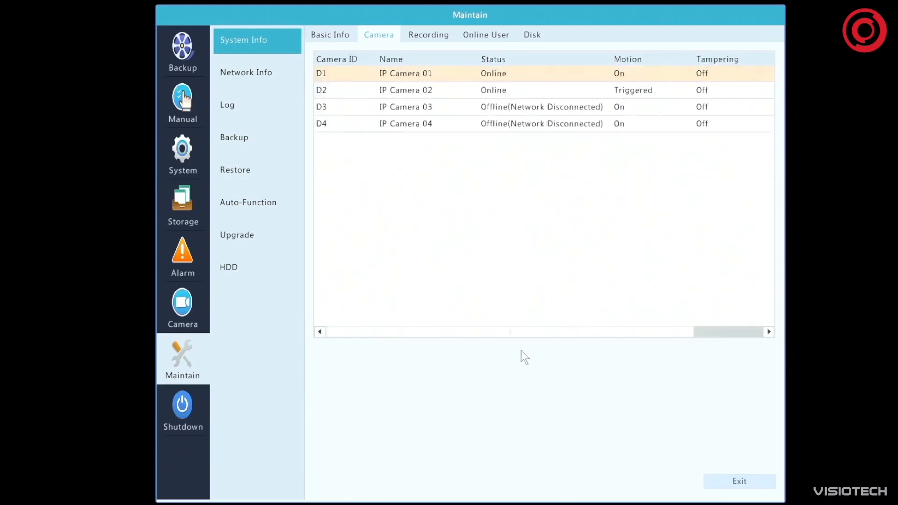
click(437, 35)
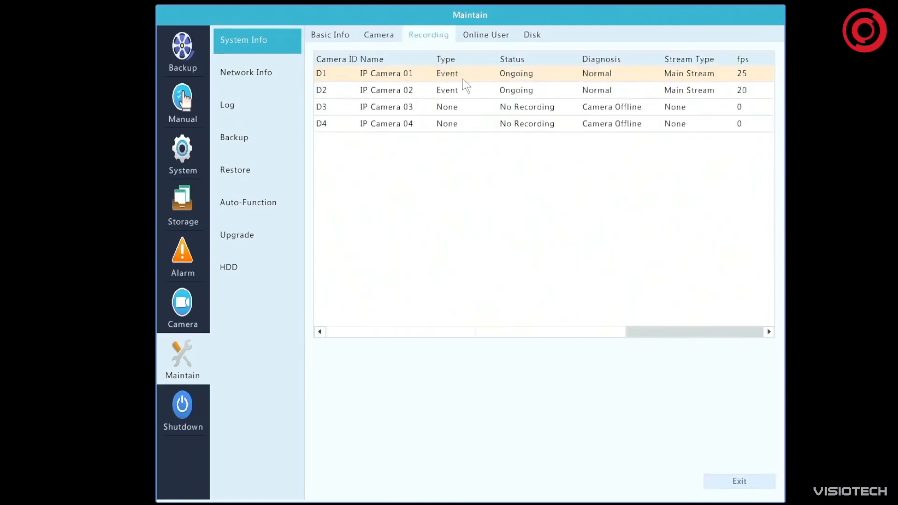
click(493, 35)
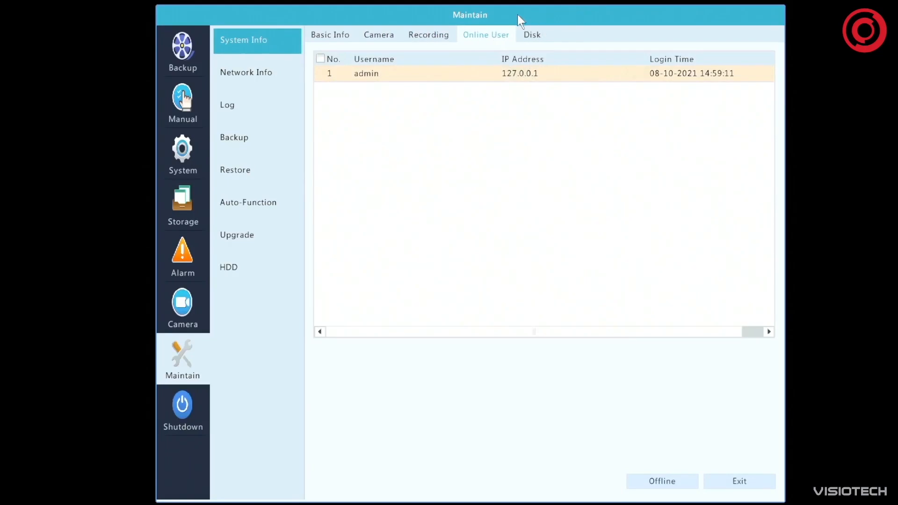
click(540, 31)
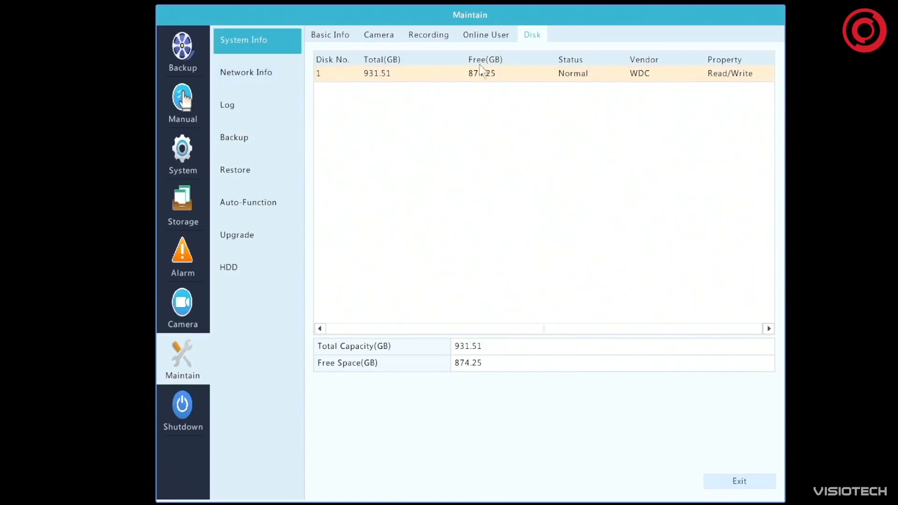
Review the recorder's network traffic, IP configuration, PoE port status and network statistics
click(255, 71)
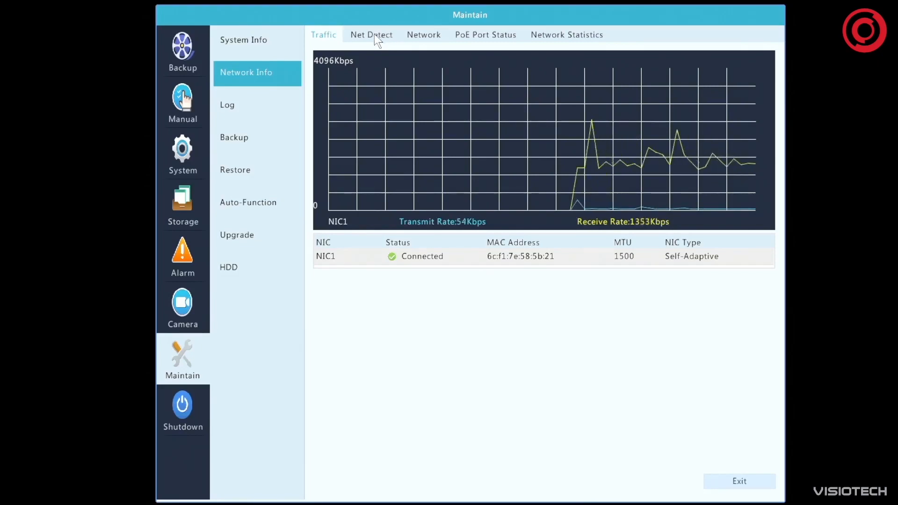
click(430, 33)
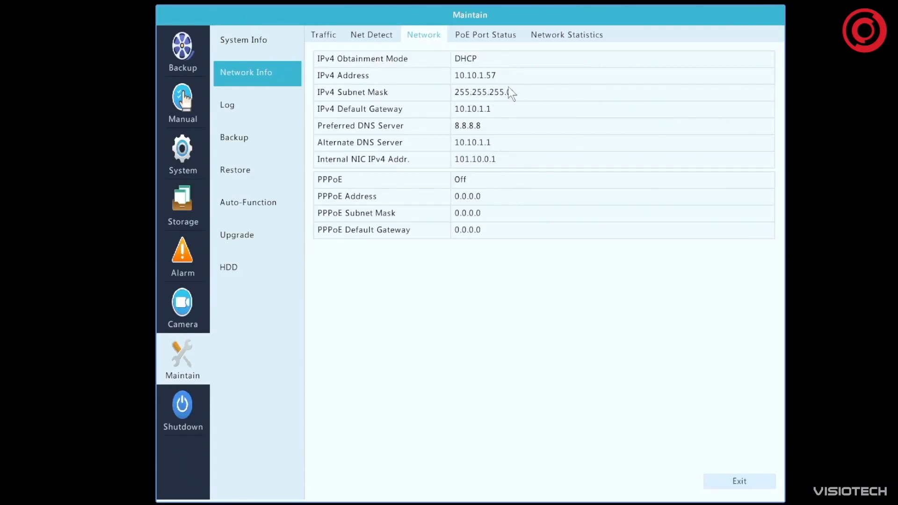
click(492, 37)
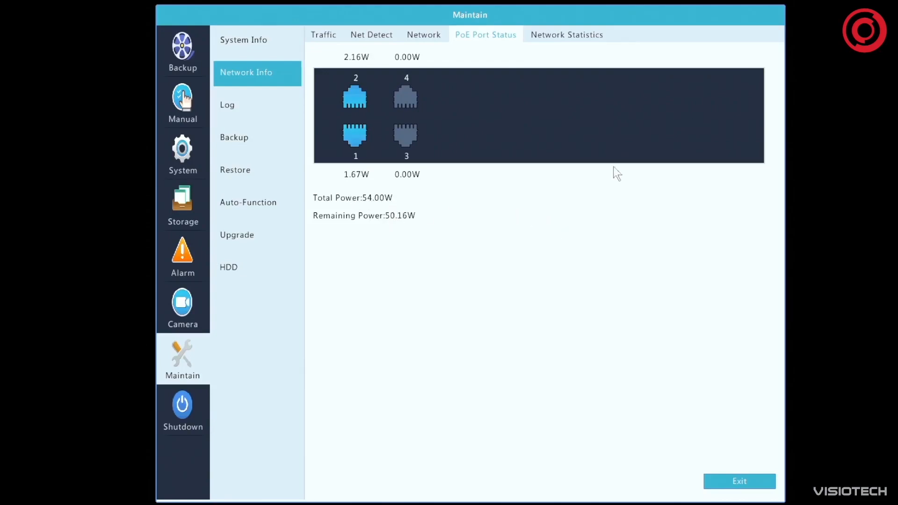
click(570, 36)
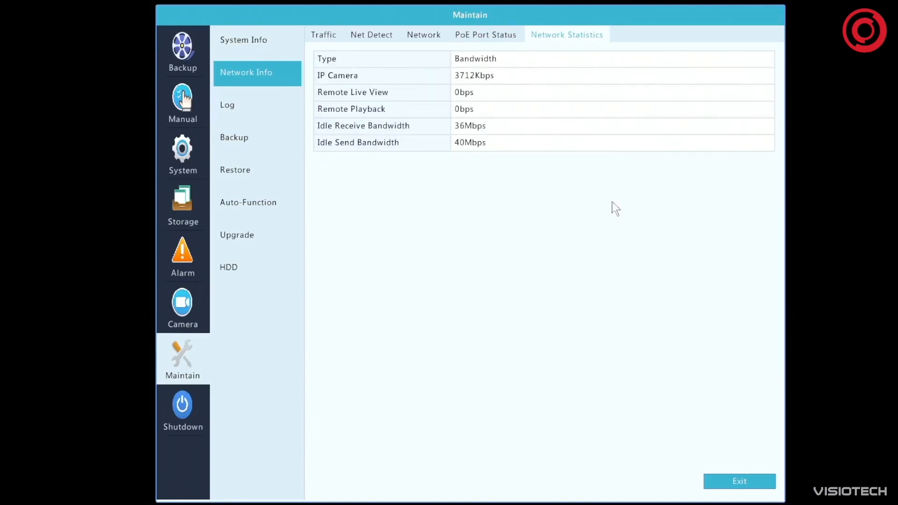
Query the log for 08-10-2021 with main type Operation and sub type Login, and view the Details column of the entries
click(231, 105)
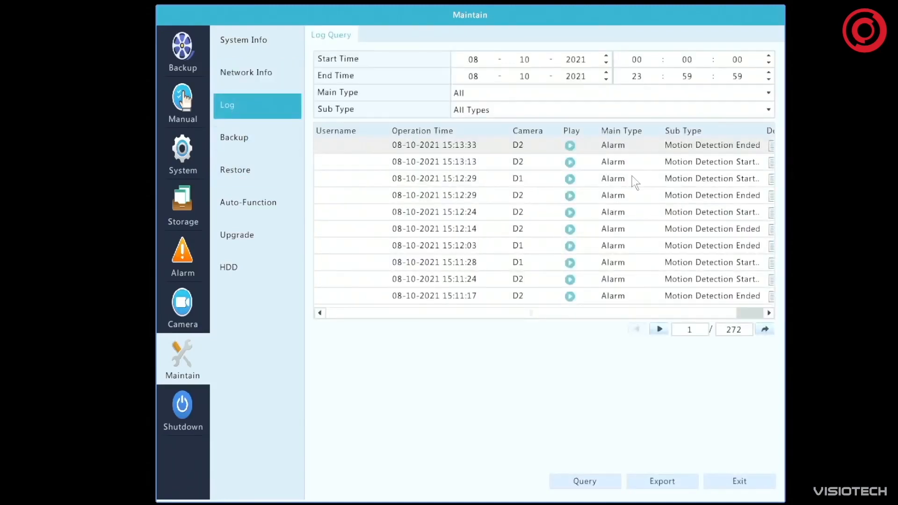
click(591, 94)
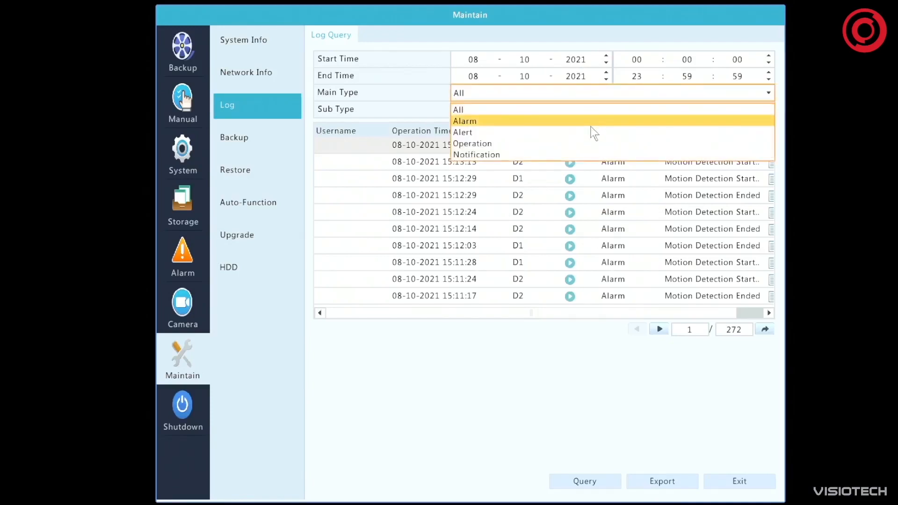
click(578, 145)
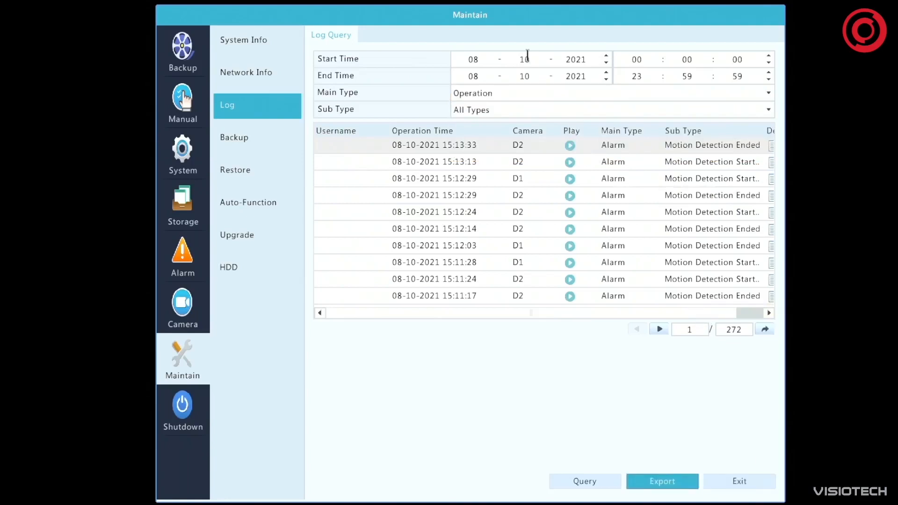
click(523, 107)
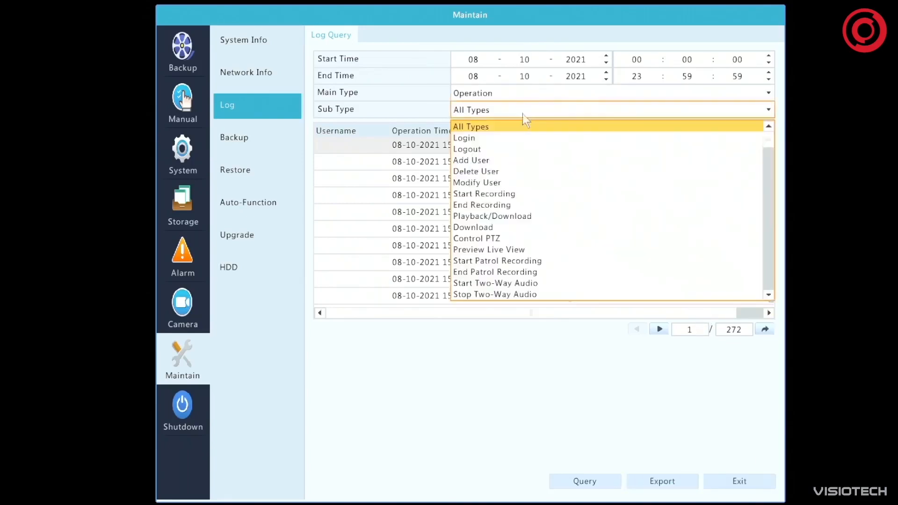
click(518, 140)
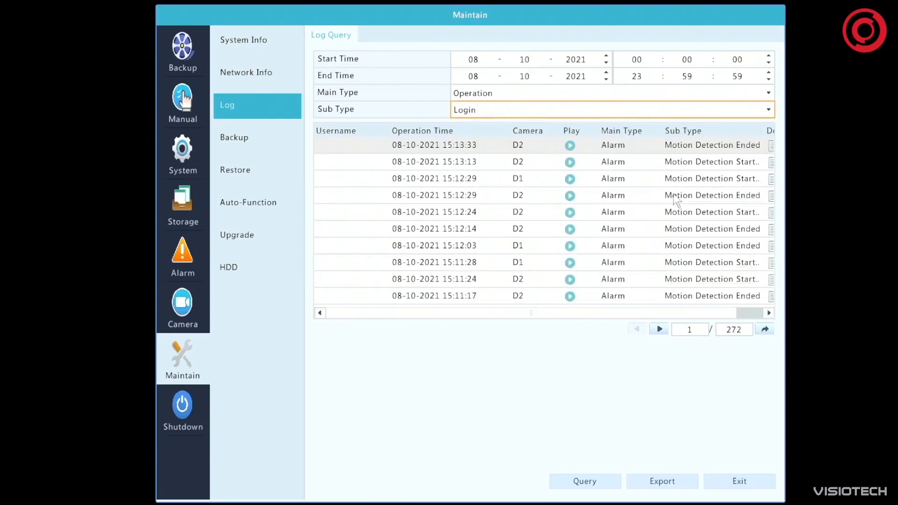
click(659, 329)
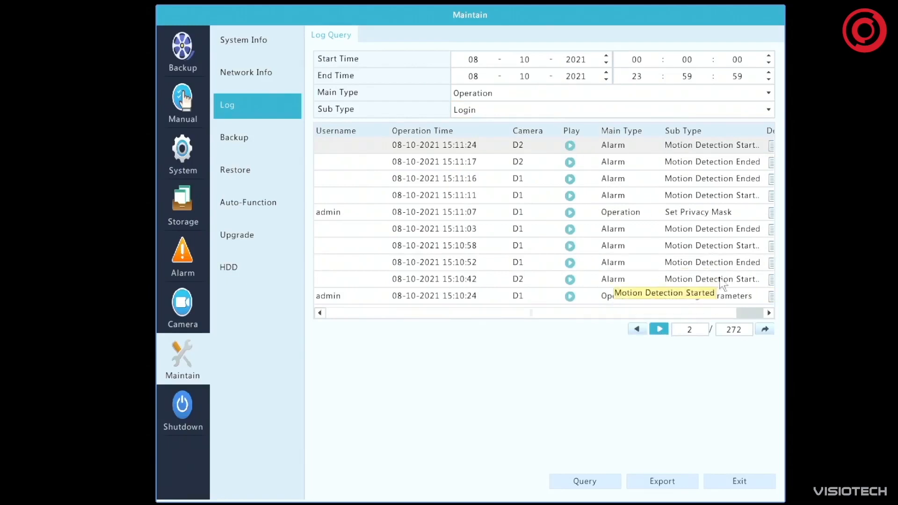
click(601, 481)
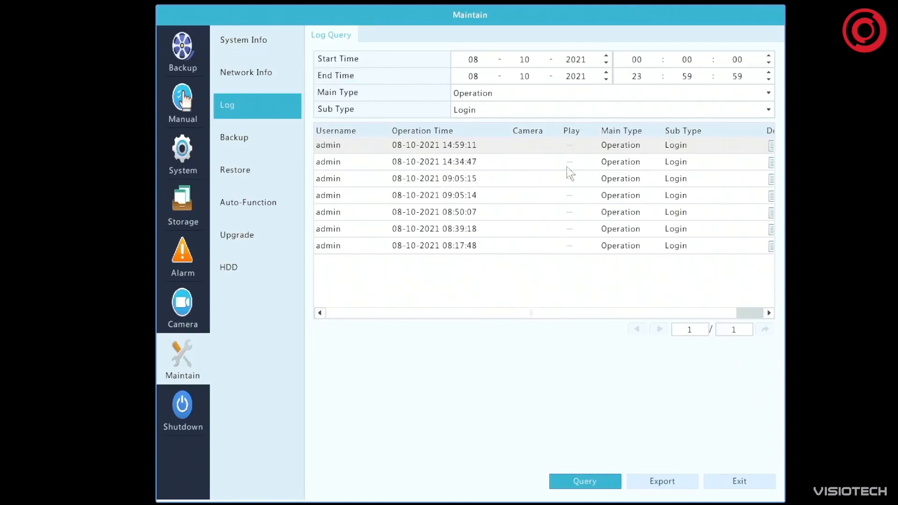
click(721, 314)
click(721, 313)
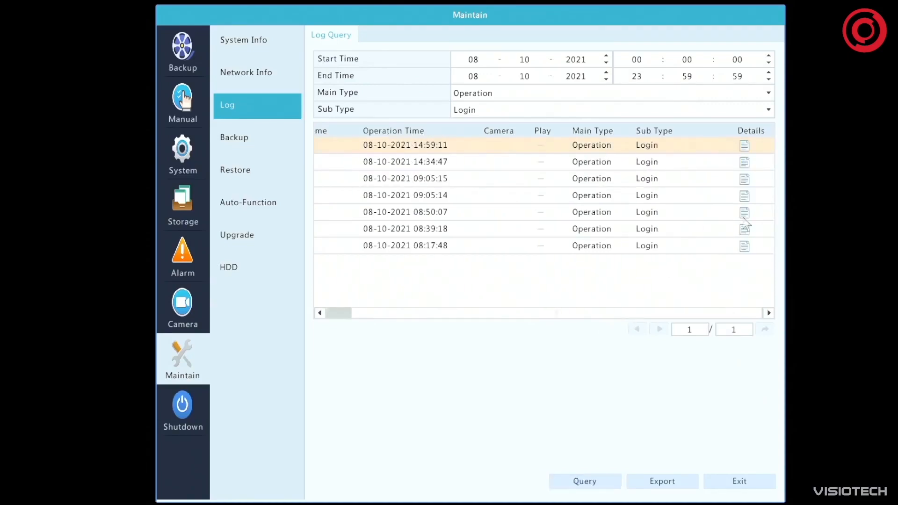
View the details of the most recent login entry in the log, and return to the start of the list's columns
click(744, 146)
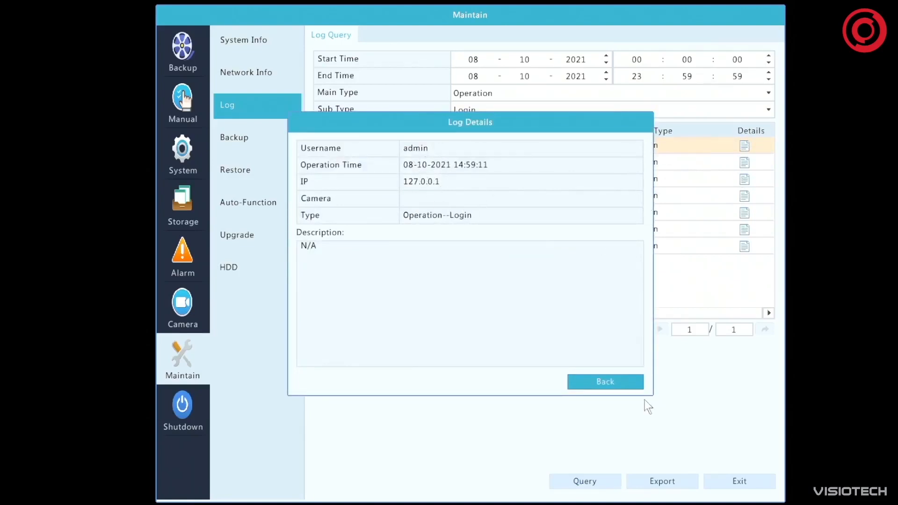
click(619, 380)
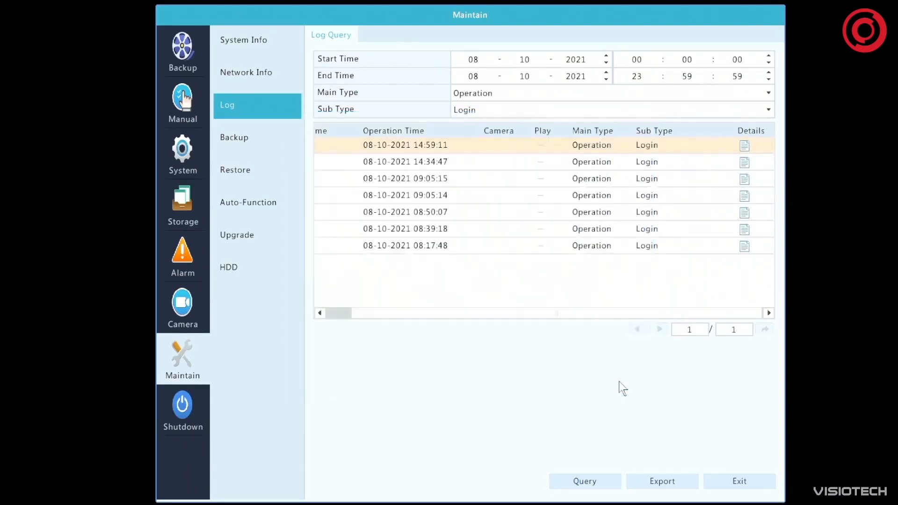
drag(576, 315, 446, 317)
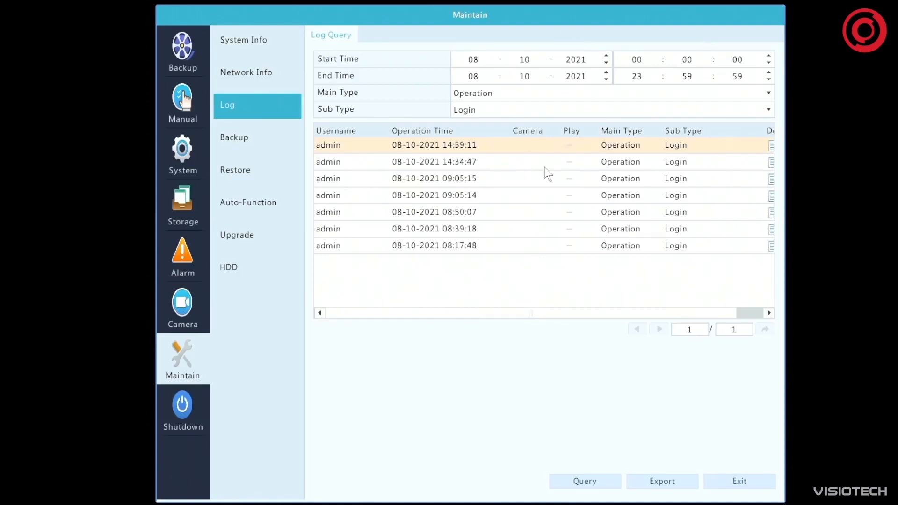
Review the import/export and history diagnosis pages of the maintenance backup settings
click(246, 137)
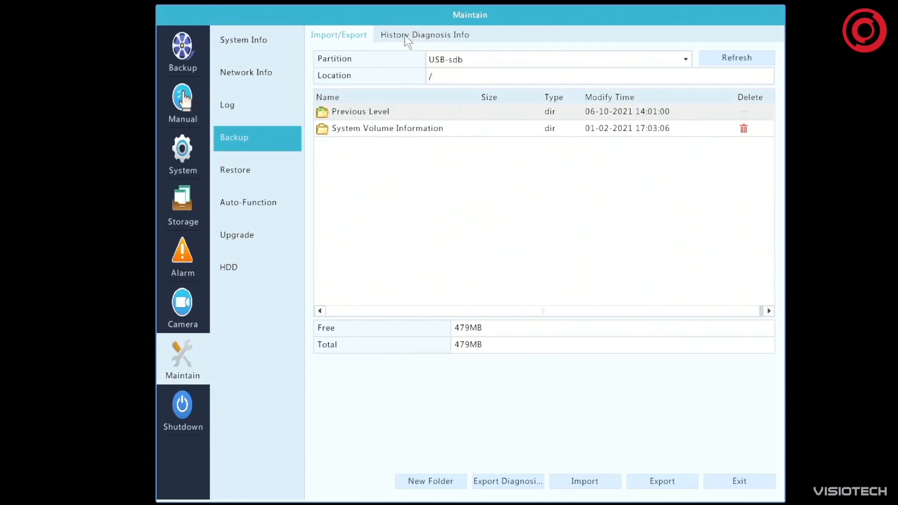
click(439, 36)
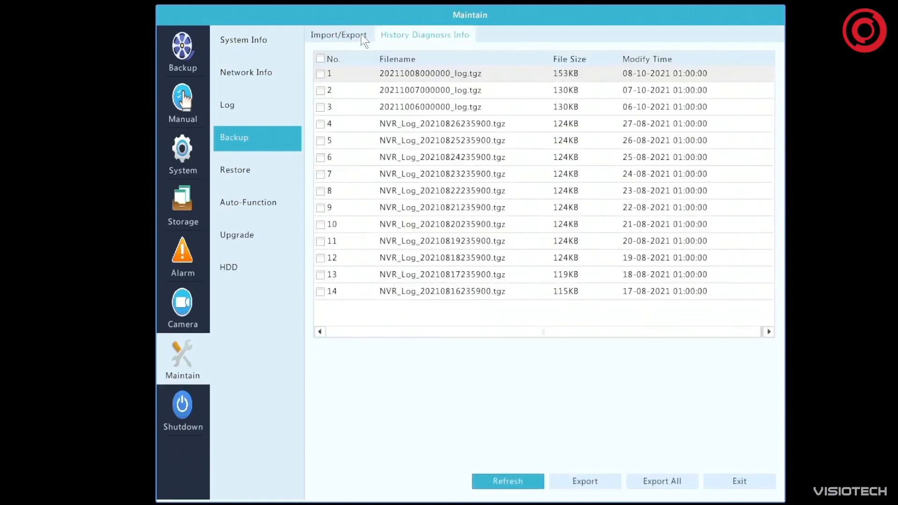
click(360, 37)
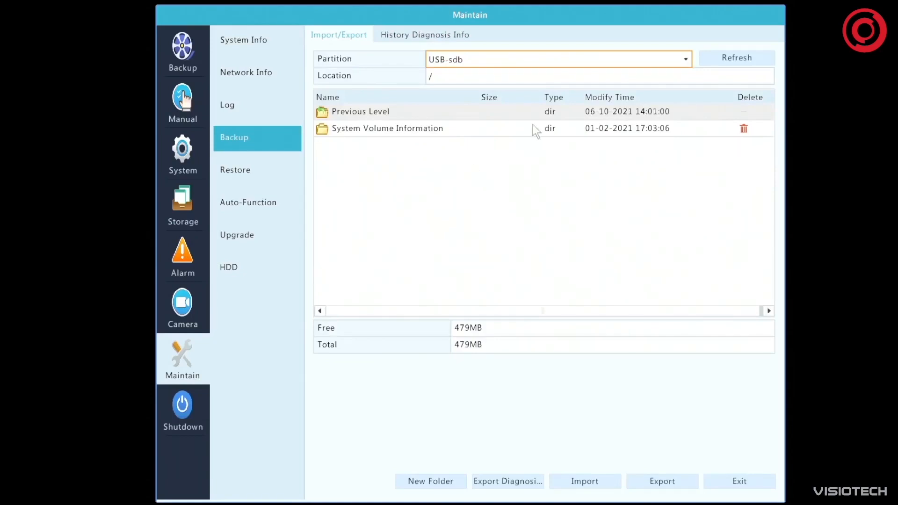
Select all history diagnosis files and view the destination options for exporting them, without running the backup
click(432, 32)
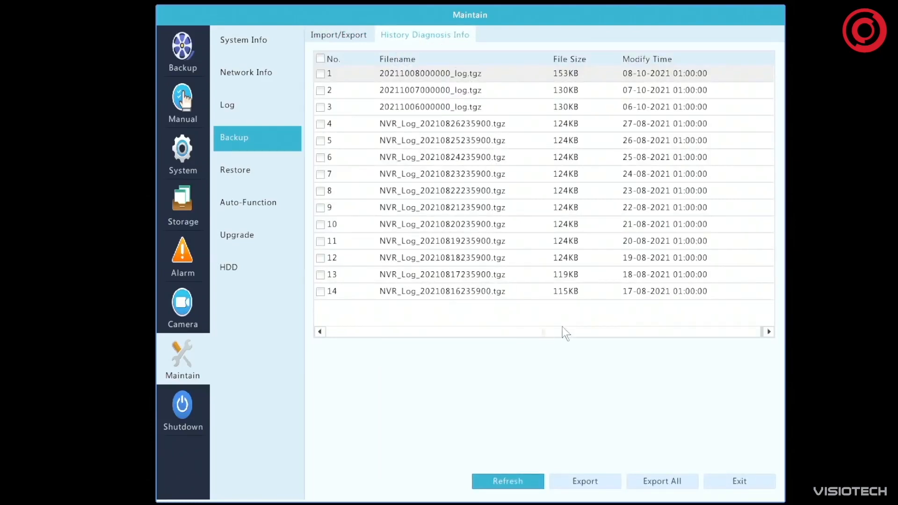
drag(562, 328, 624, 327)
click(320, 58)
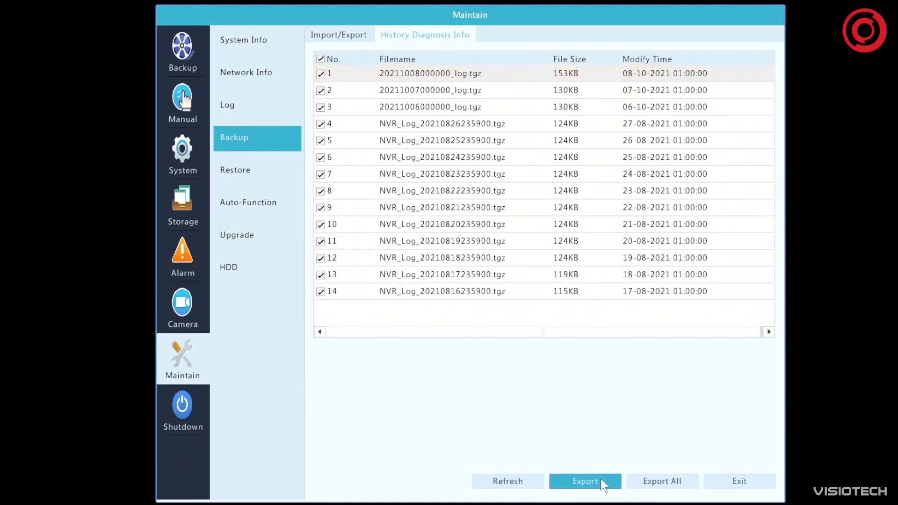
click(601, 481)
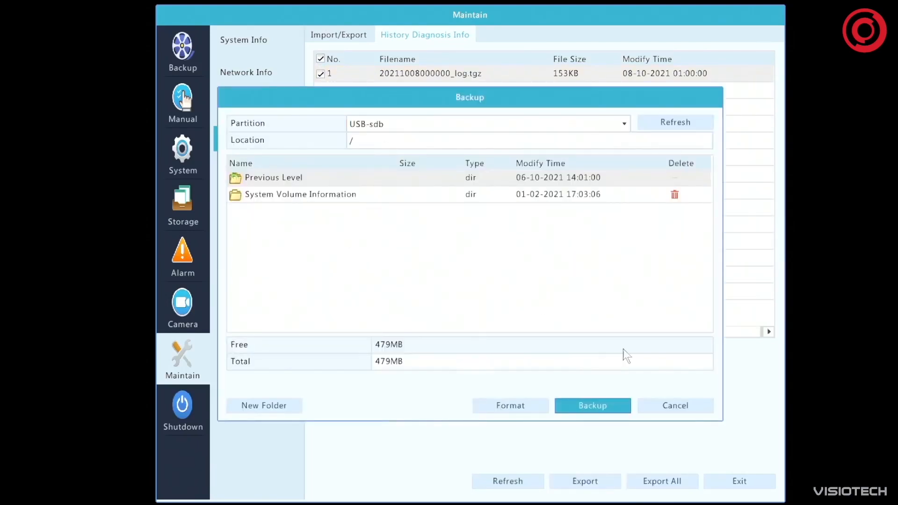
click(675, 406)
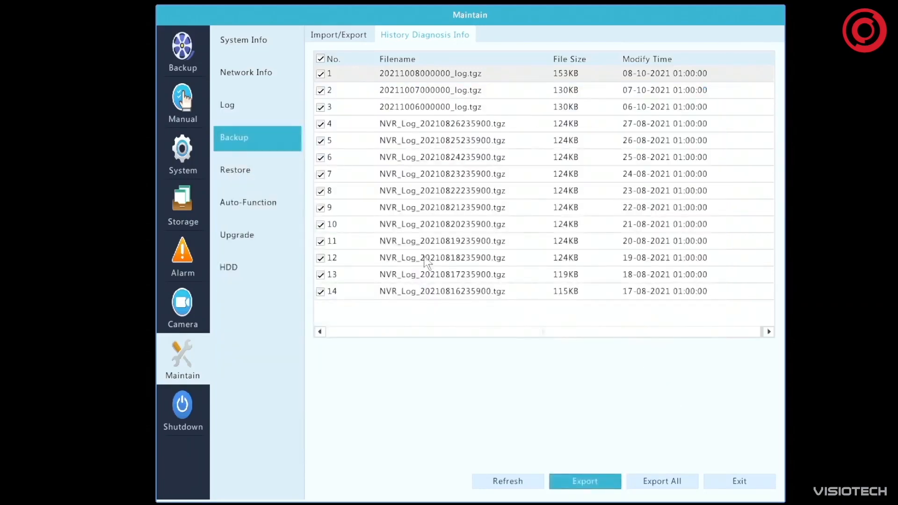
Review the recorder's restore options, and open the Auto-Function settings
click(230, 173)
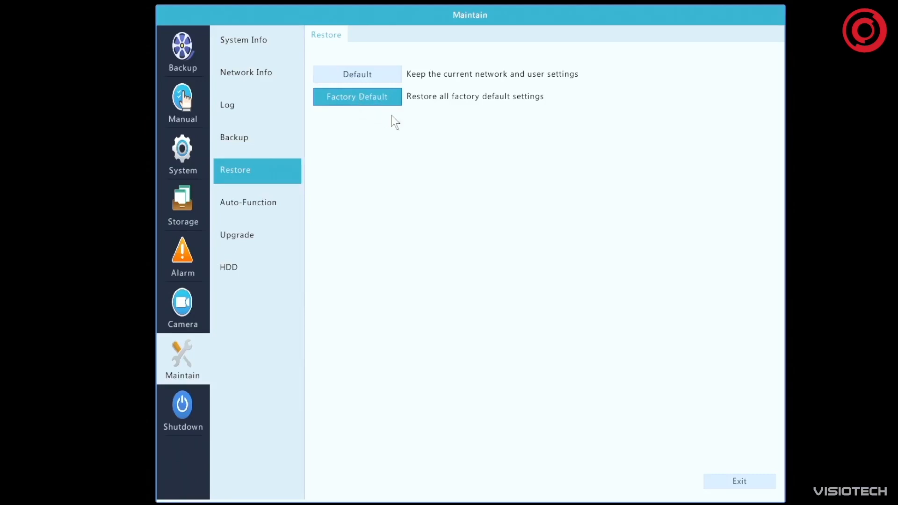
click(275, 201)
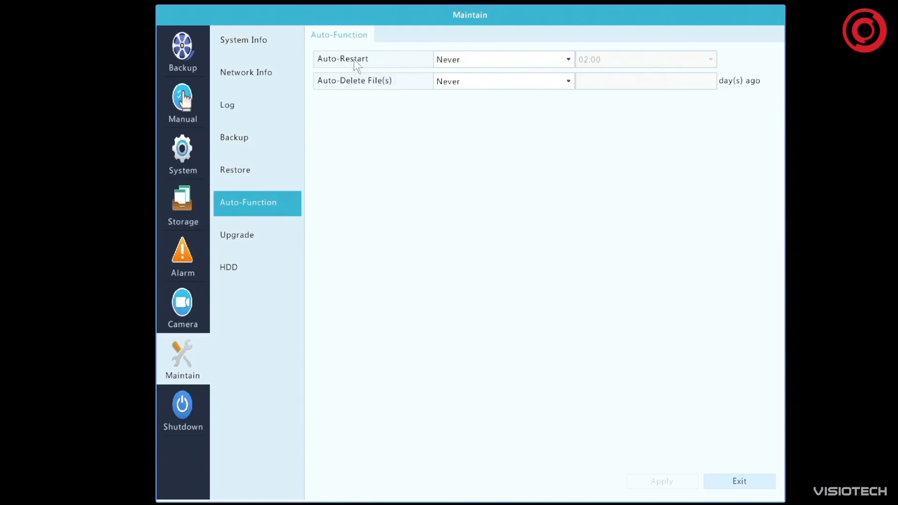
Try scheduling Auto-Restart for Monday, view the available times, and set it back to Never
click(498, 59)
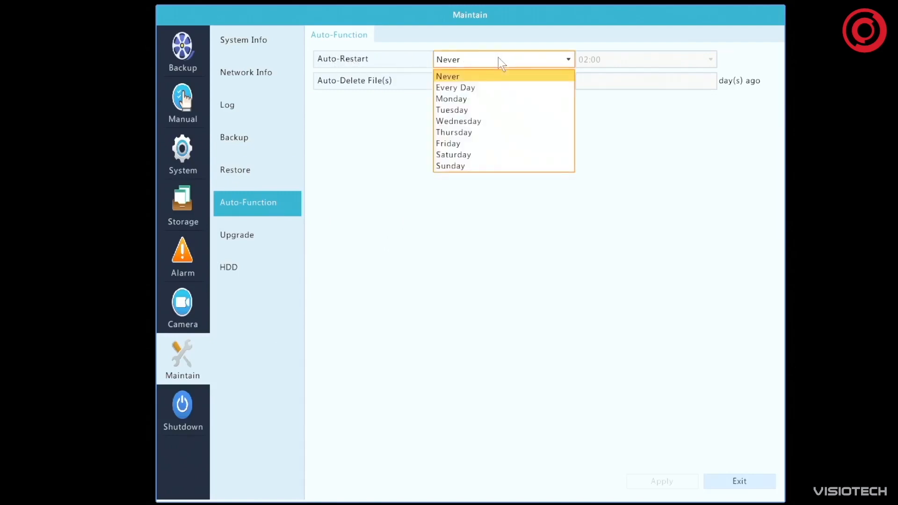
click(504, 98)
click(616, 58)
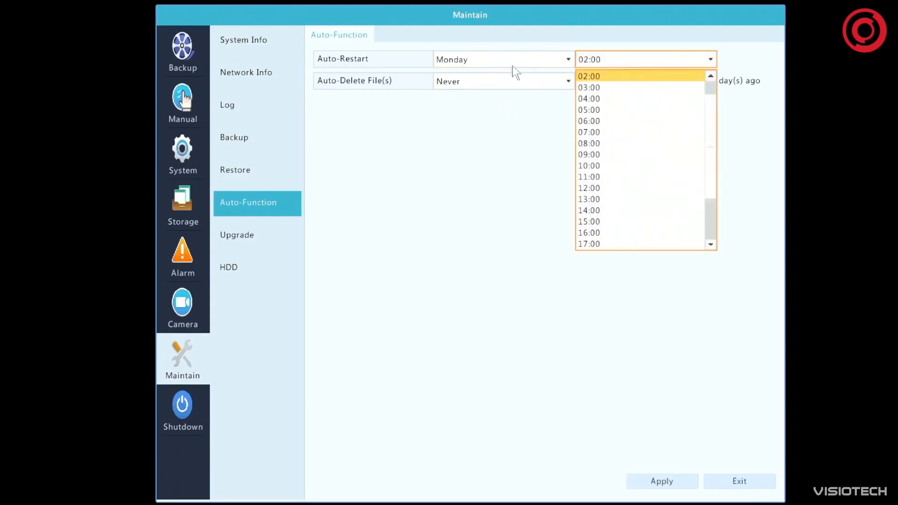
click(531, 64)
click(477, 74)
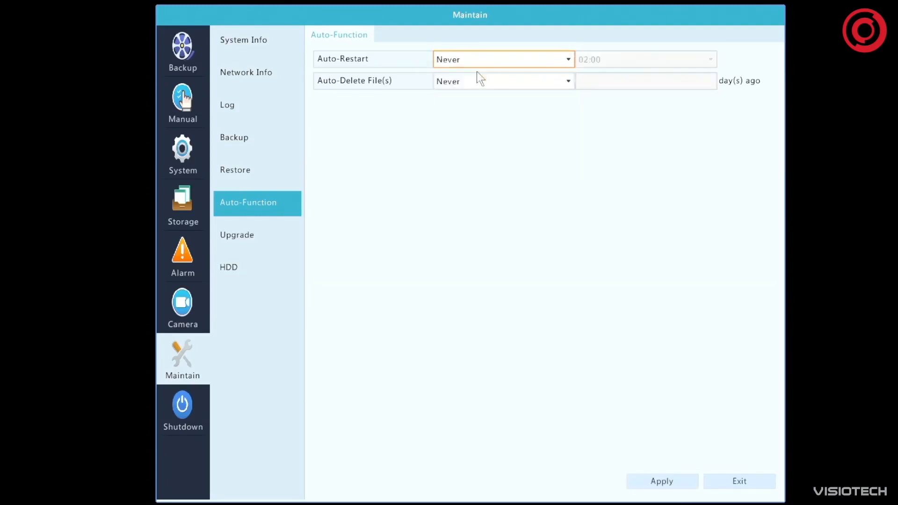
Try scheduling Auto-Restart for Every Day at 02:00, and return it to Never
click(495, 58)
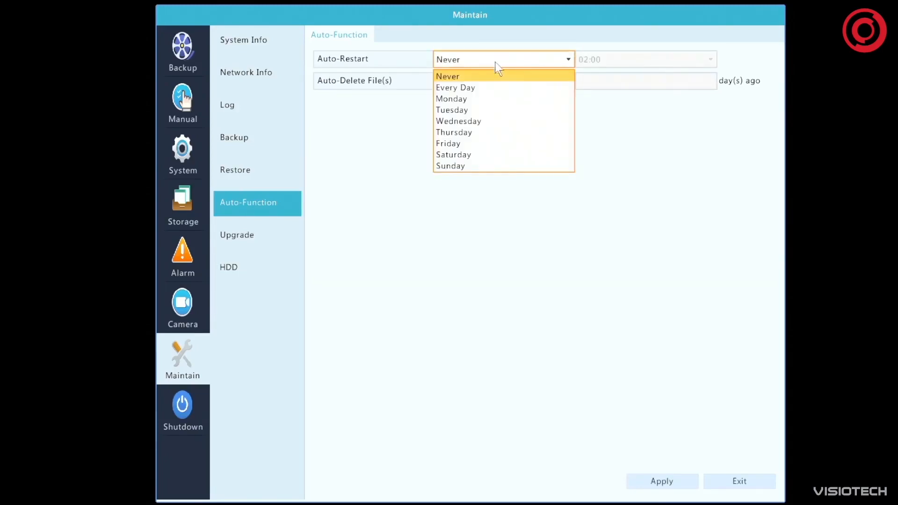
click(487, 90)
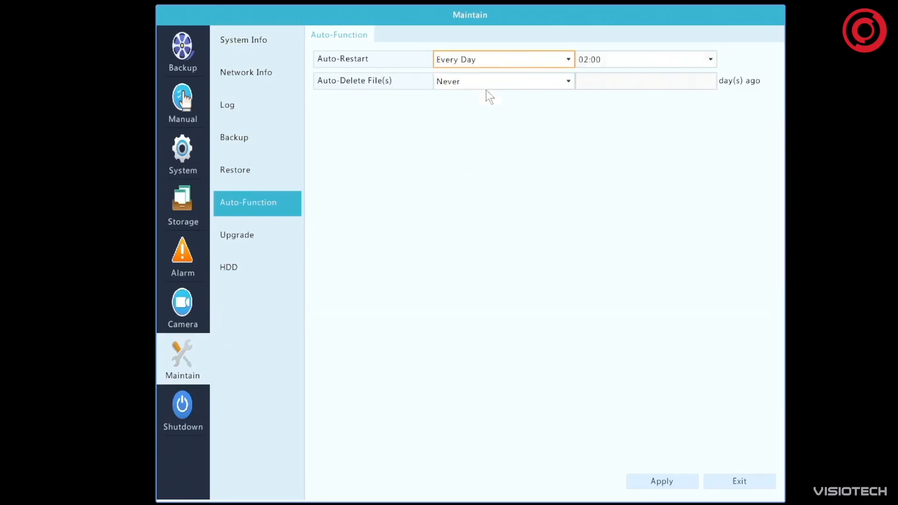
click(621, 61)
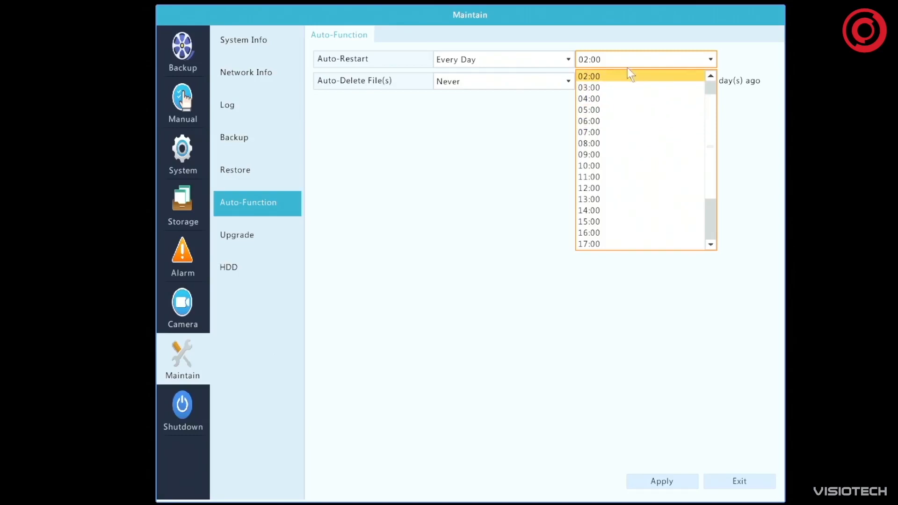
click(497, 164)
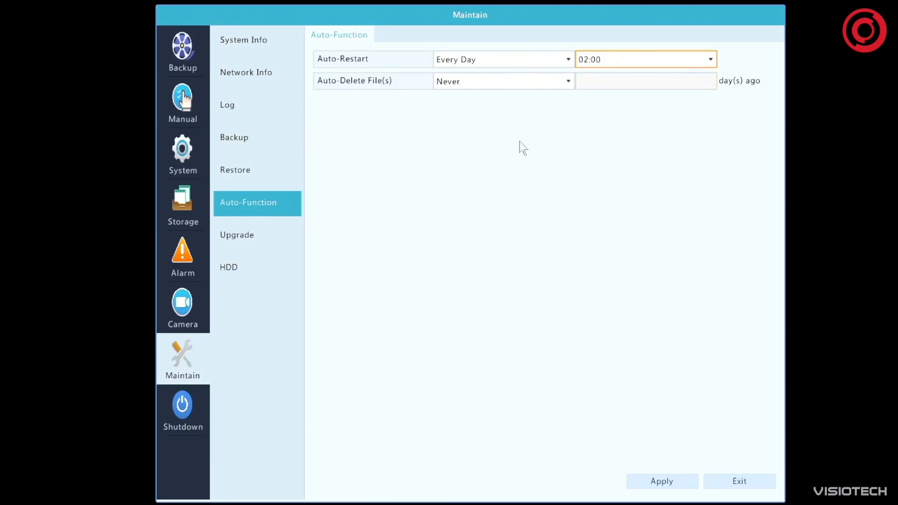
click(569, 59)
click(517, 75)
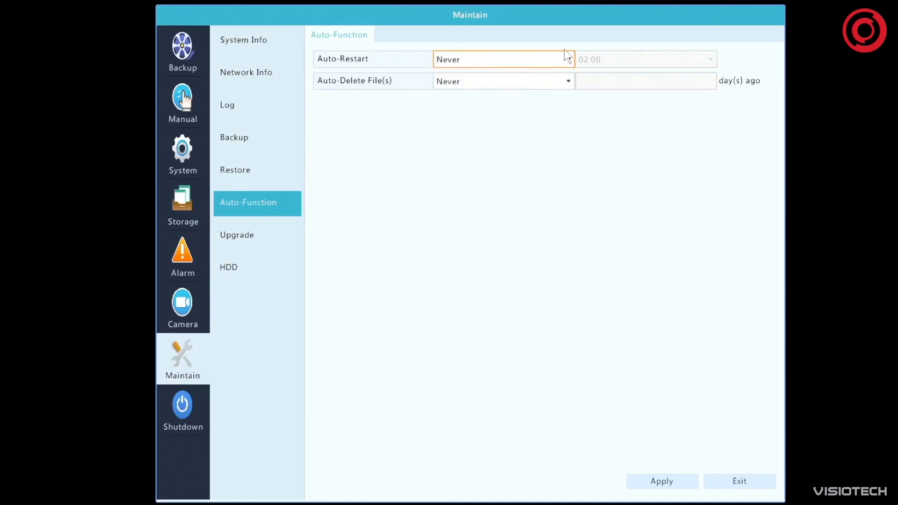
click(550, 81)
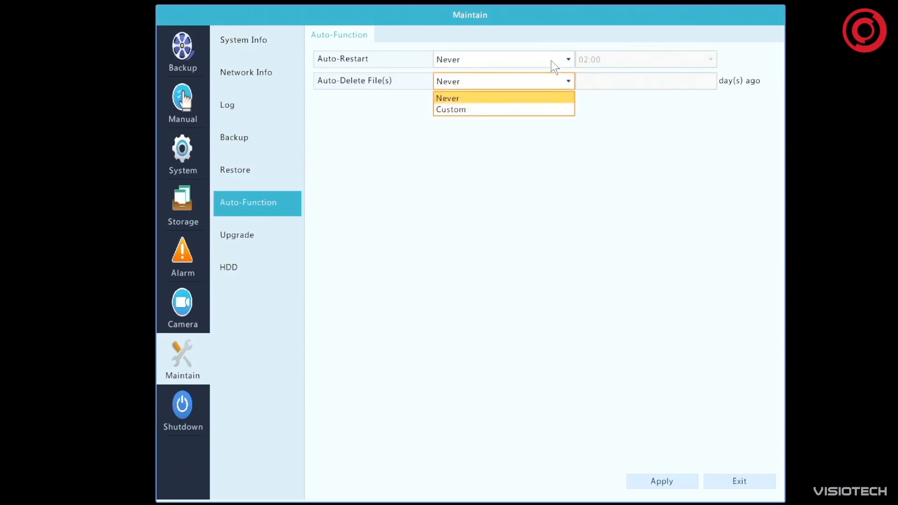
click(550, 59)
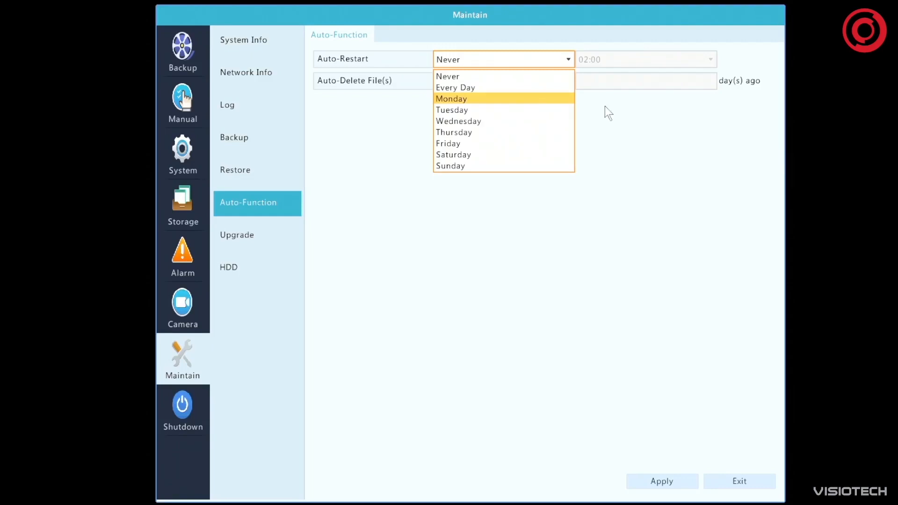
click(656, 146)
Set Auto-Delete File(s) to Custom with 7 days ago, and apply the setting
click(488, 85)
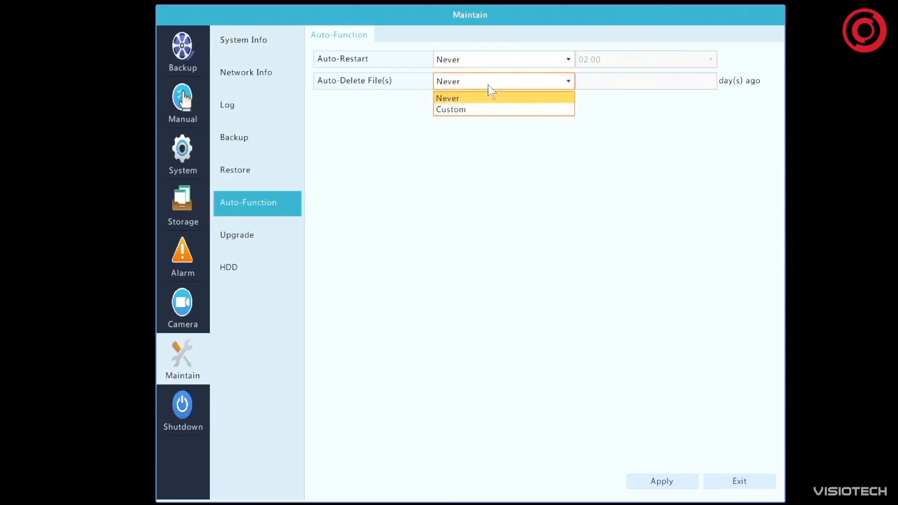
click(489, 111)
click(648, 79)
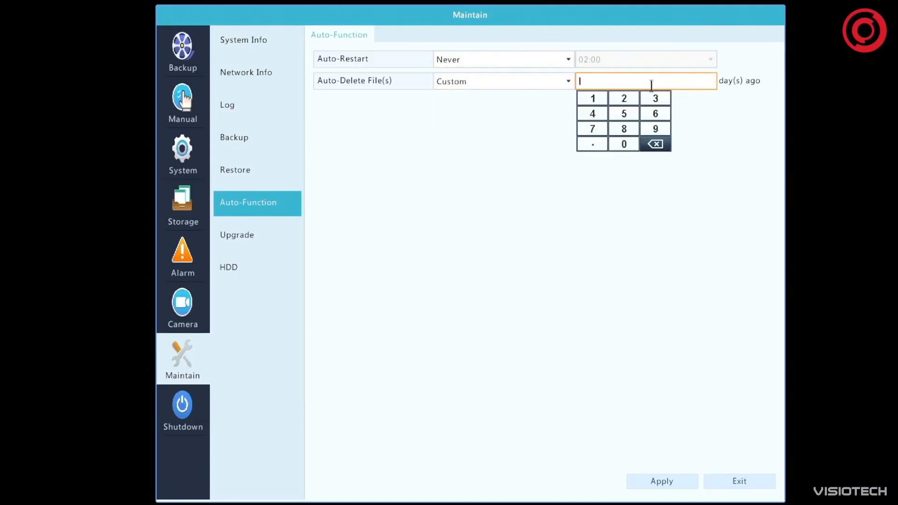
click(587, 131)
click(670, 479)
click(670, 481)
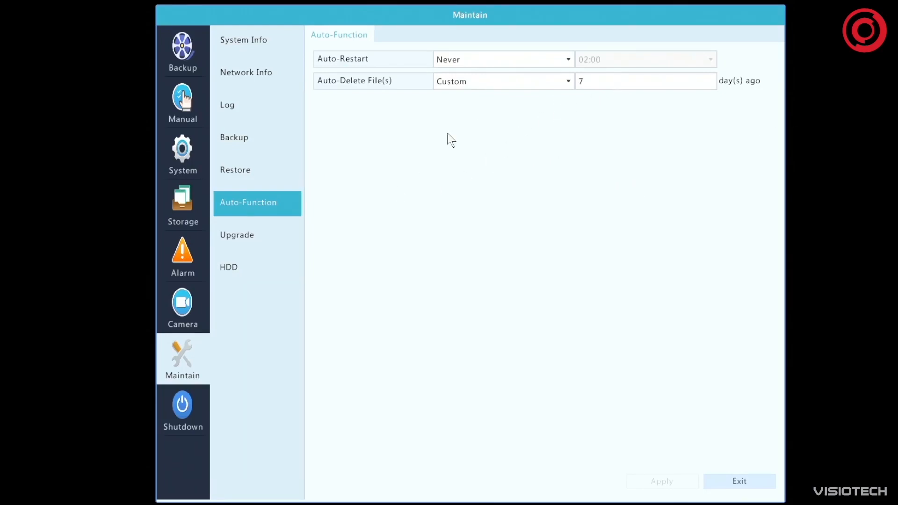
Review the local upgrade page and check the cloud for a newer firmware version
click(239, 241)
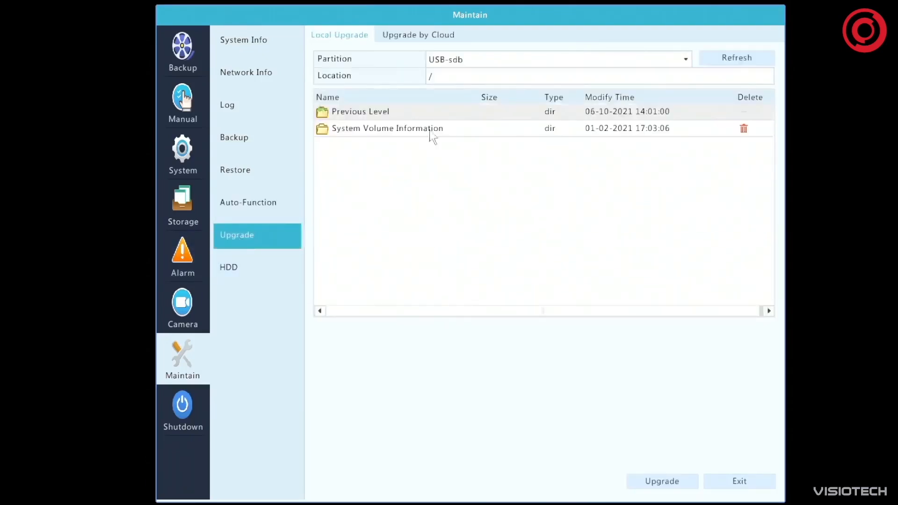
click(420, 37)
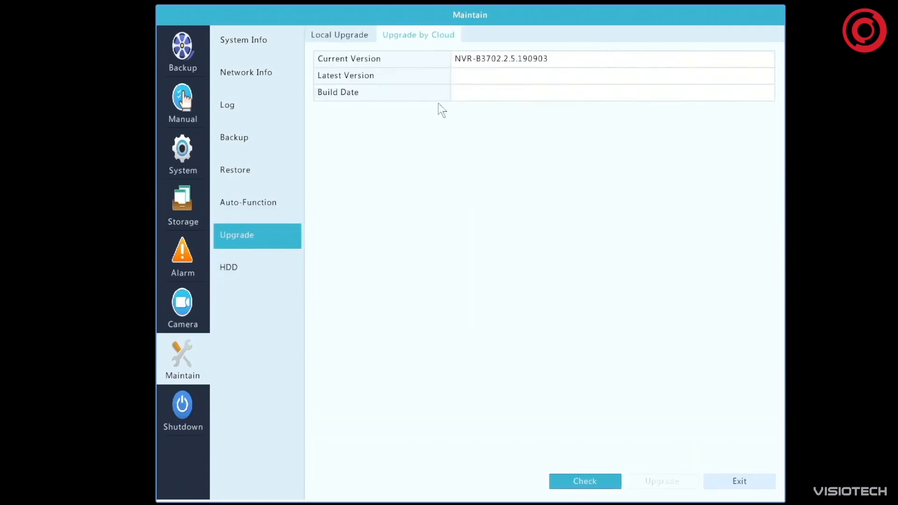
click(586, 485)
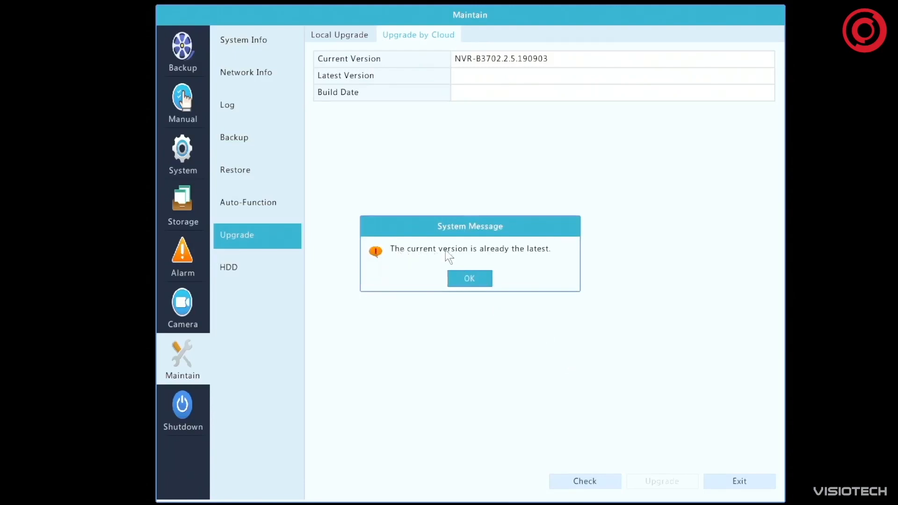
click(469, 279)
View the S.M.A.R.T. test of the Slot1 disk, and set its bad sector Detect Type to Full Detect
click(265, 267)
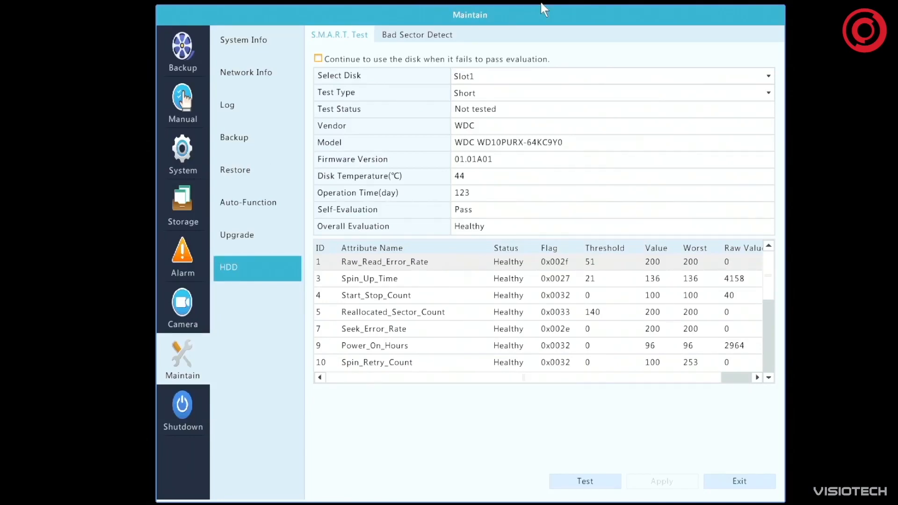
click(450, 40)
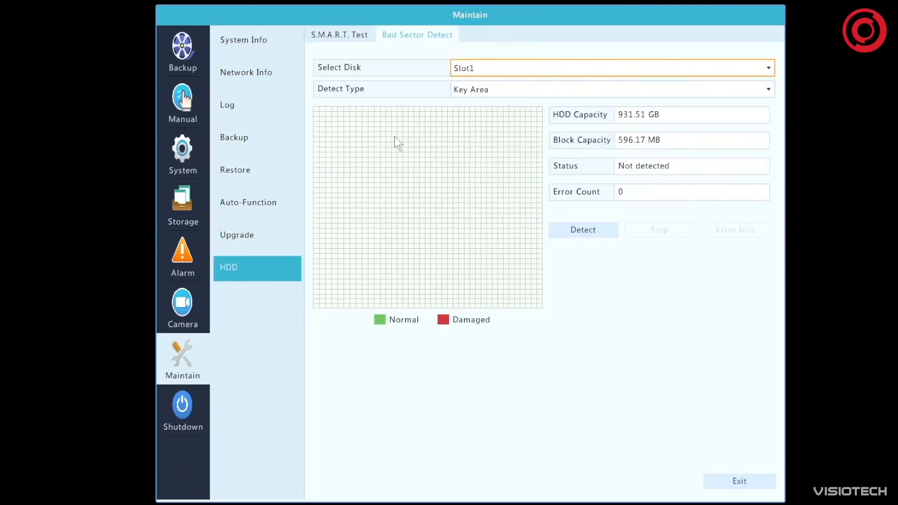
click(495, 90)
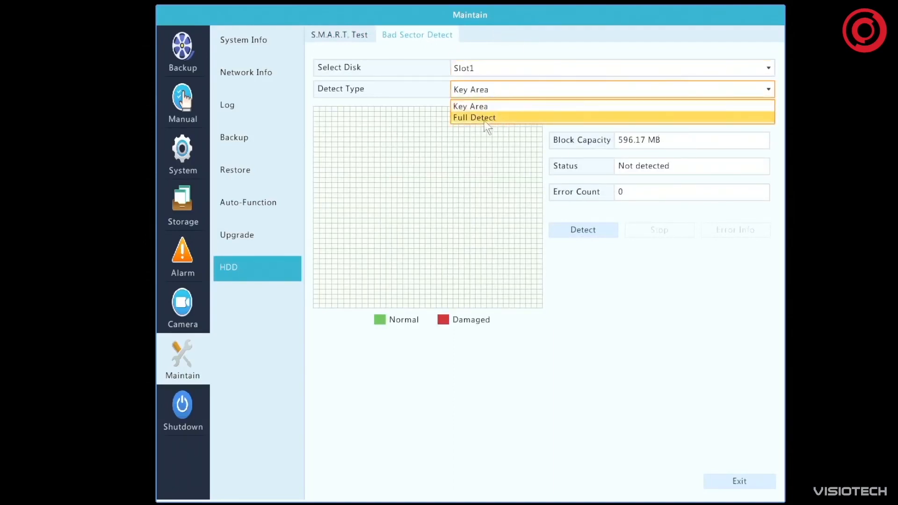
click(487, 118)
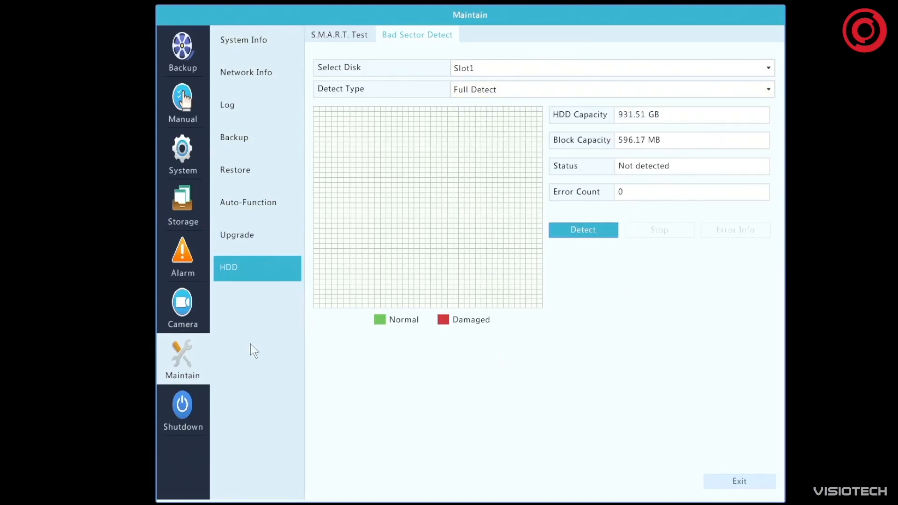
Open the recorder's logout, restart and shutdown options
click(185, 410)
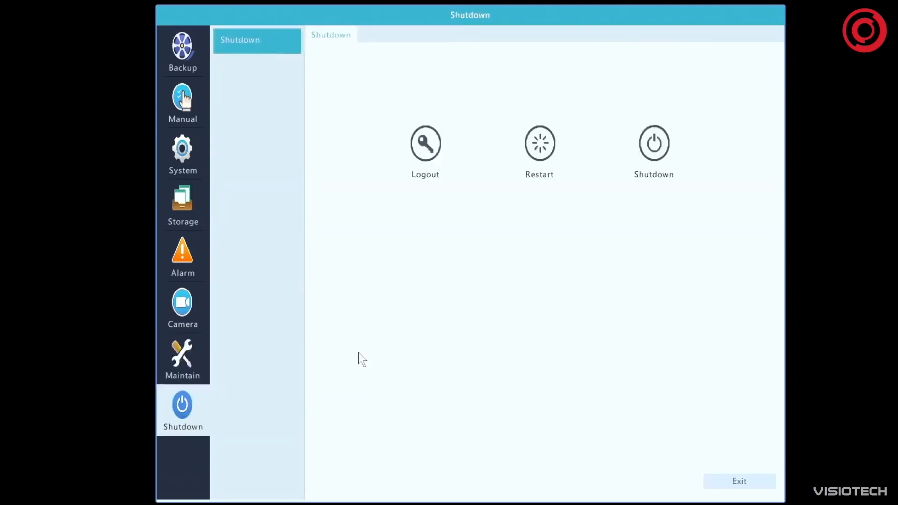